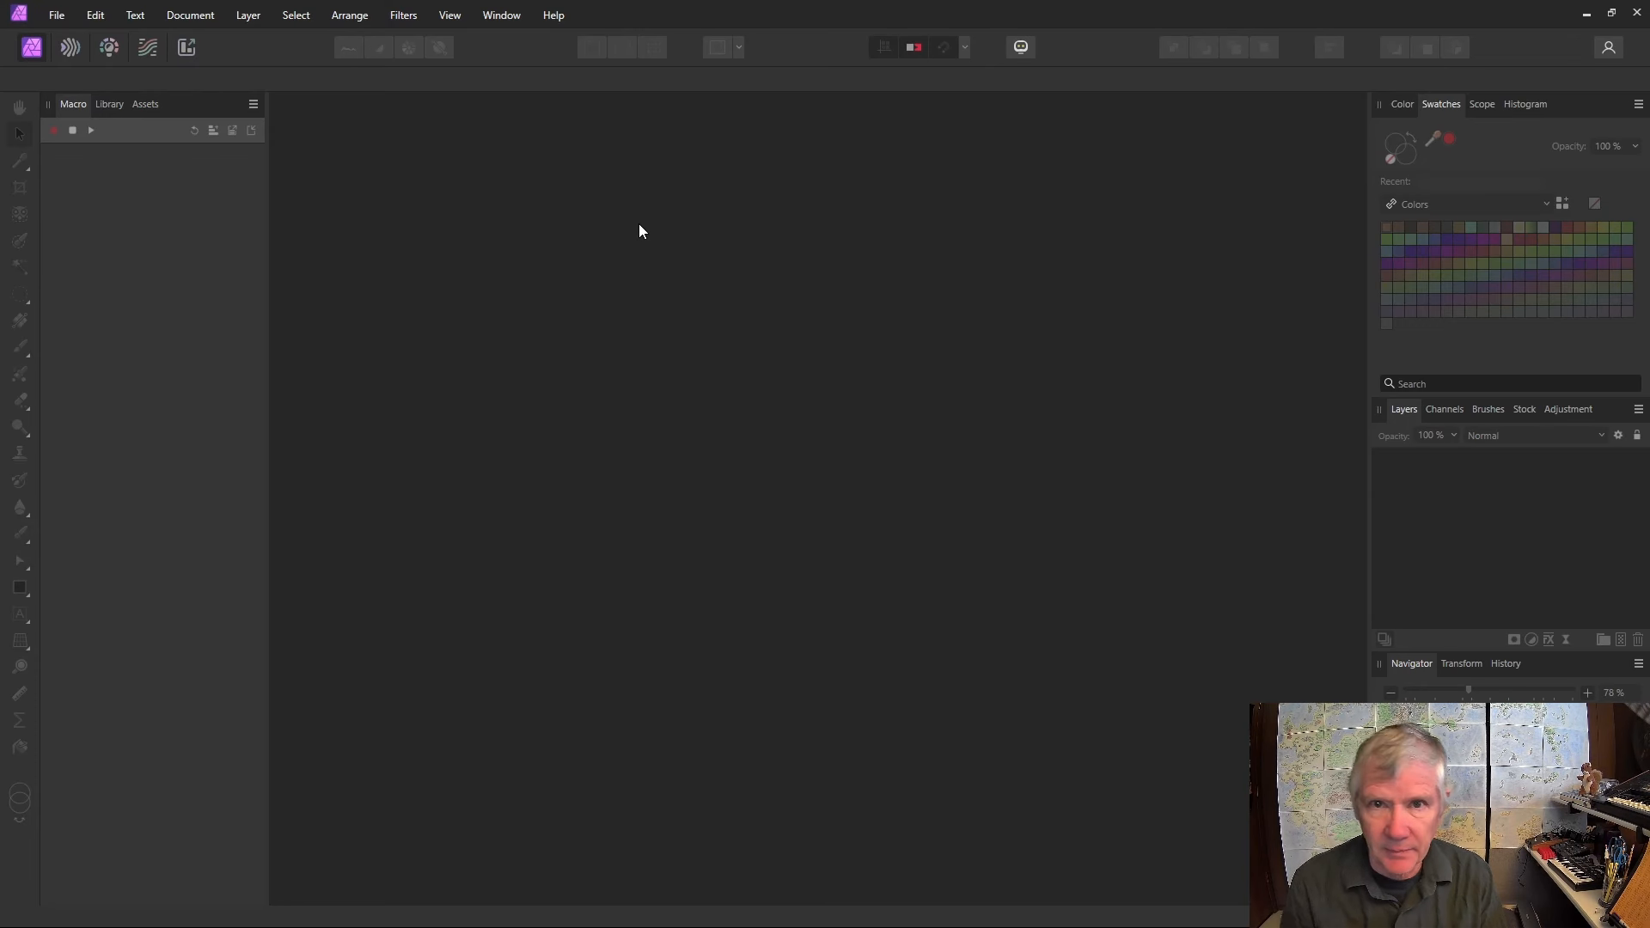
# Create a new document from the XGA preset with the page height set to 1024 px.
pyautogui.click(57, 15)
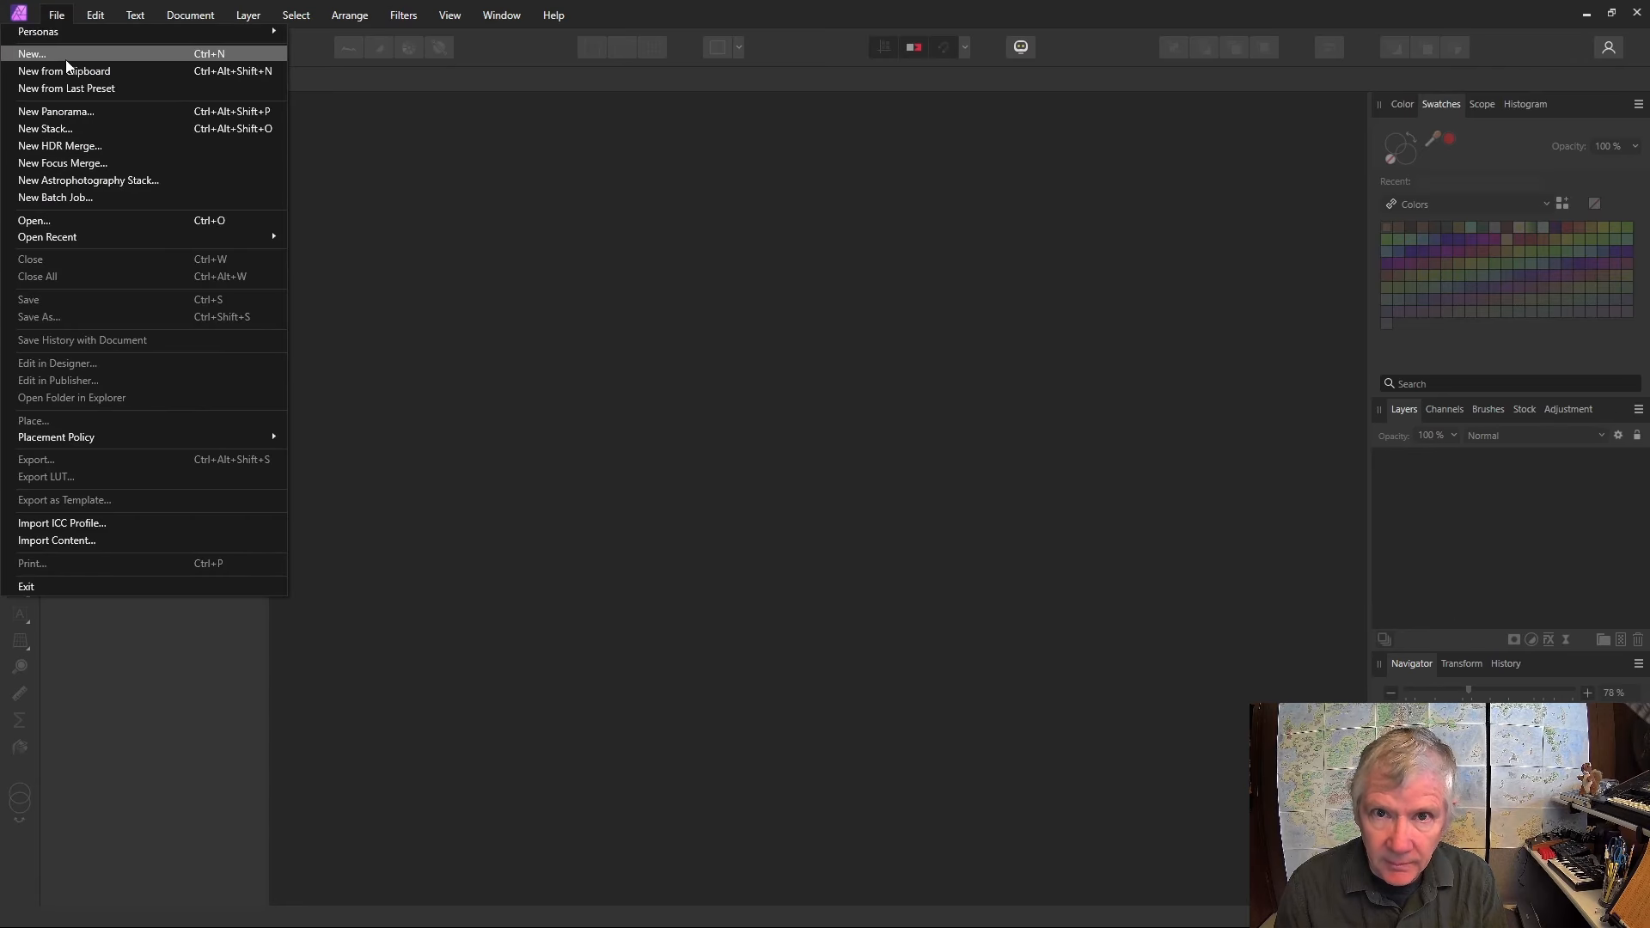
pyautogui.click(65, 60)
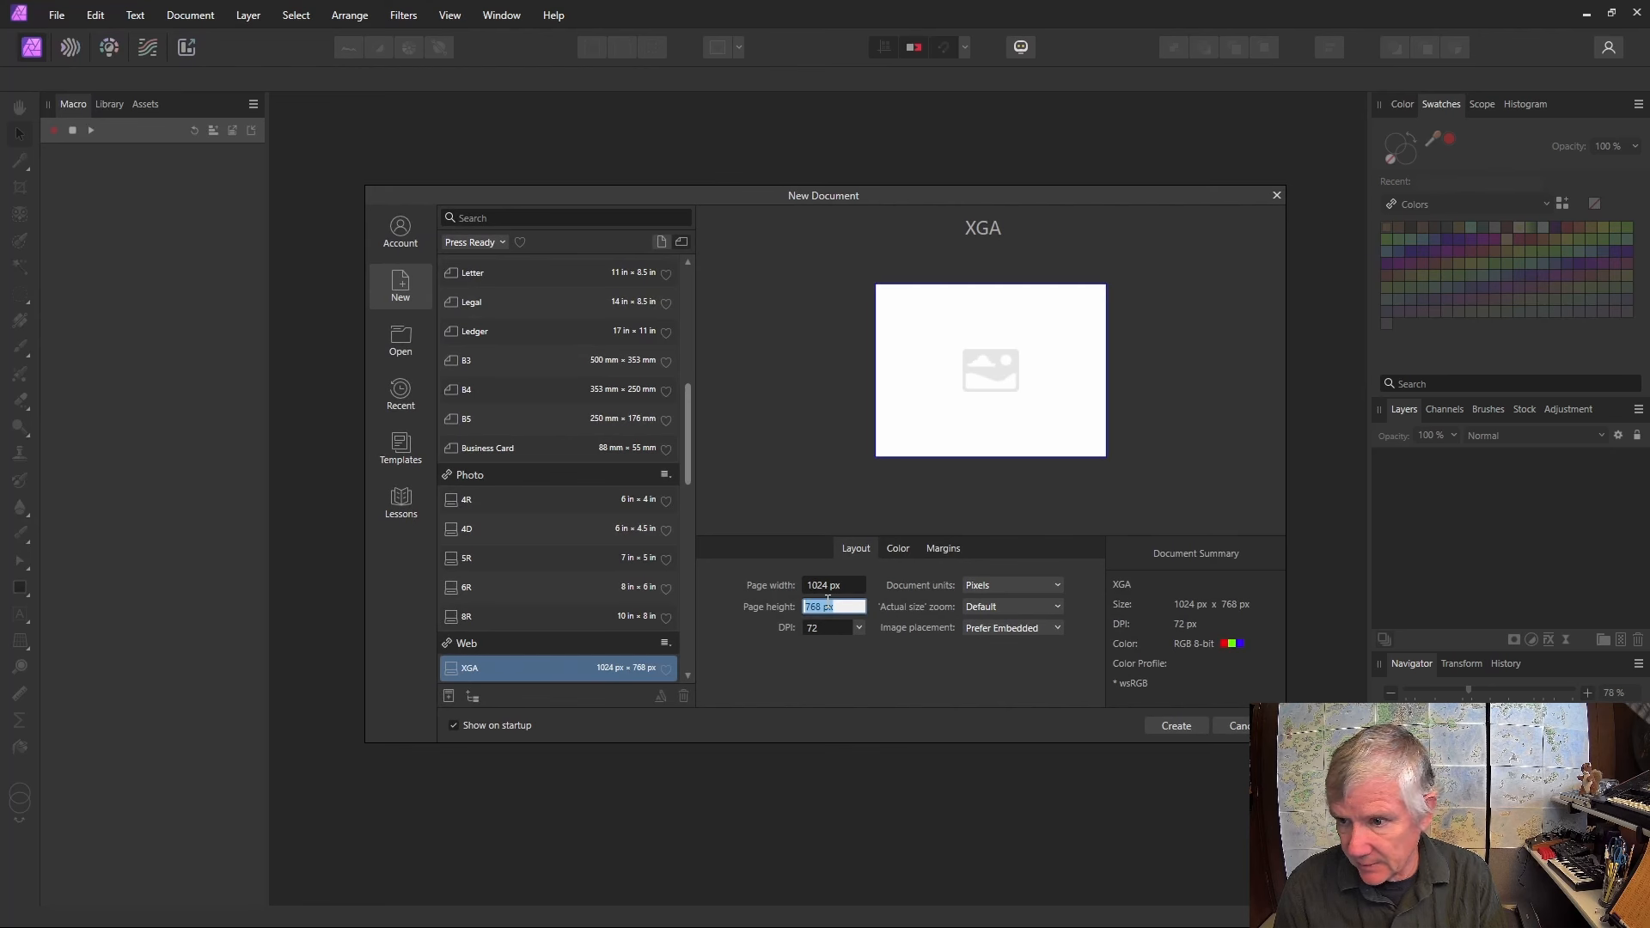
pyautogui.write('1024')
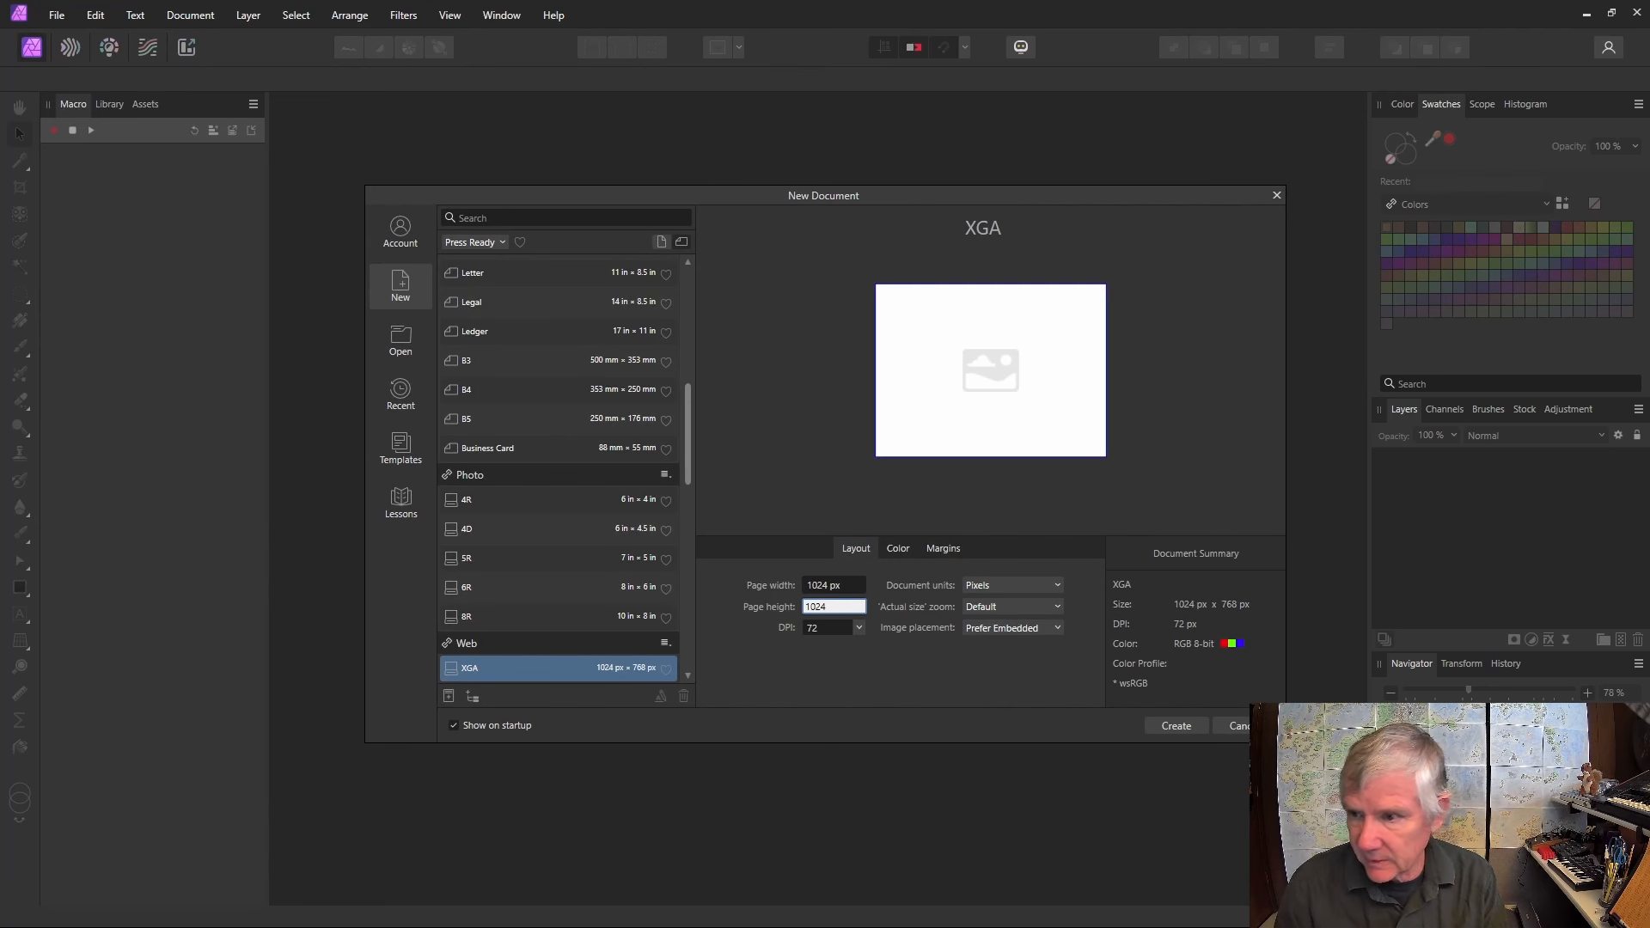
pyautogui.click(1178, 727)
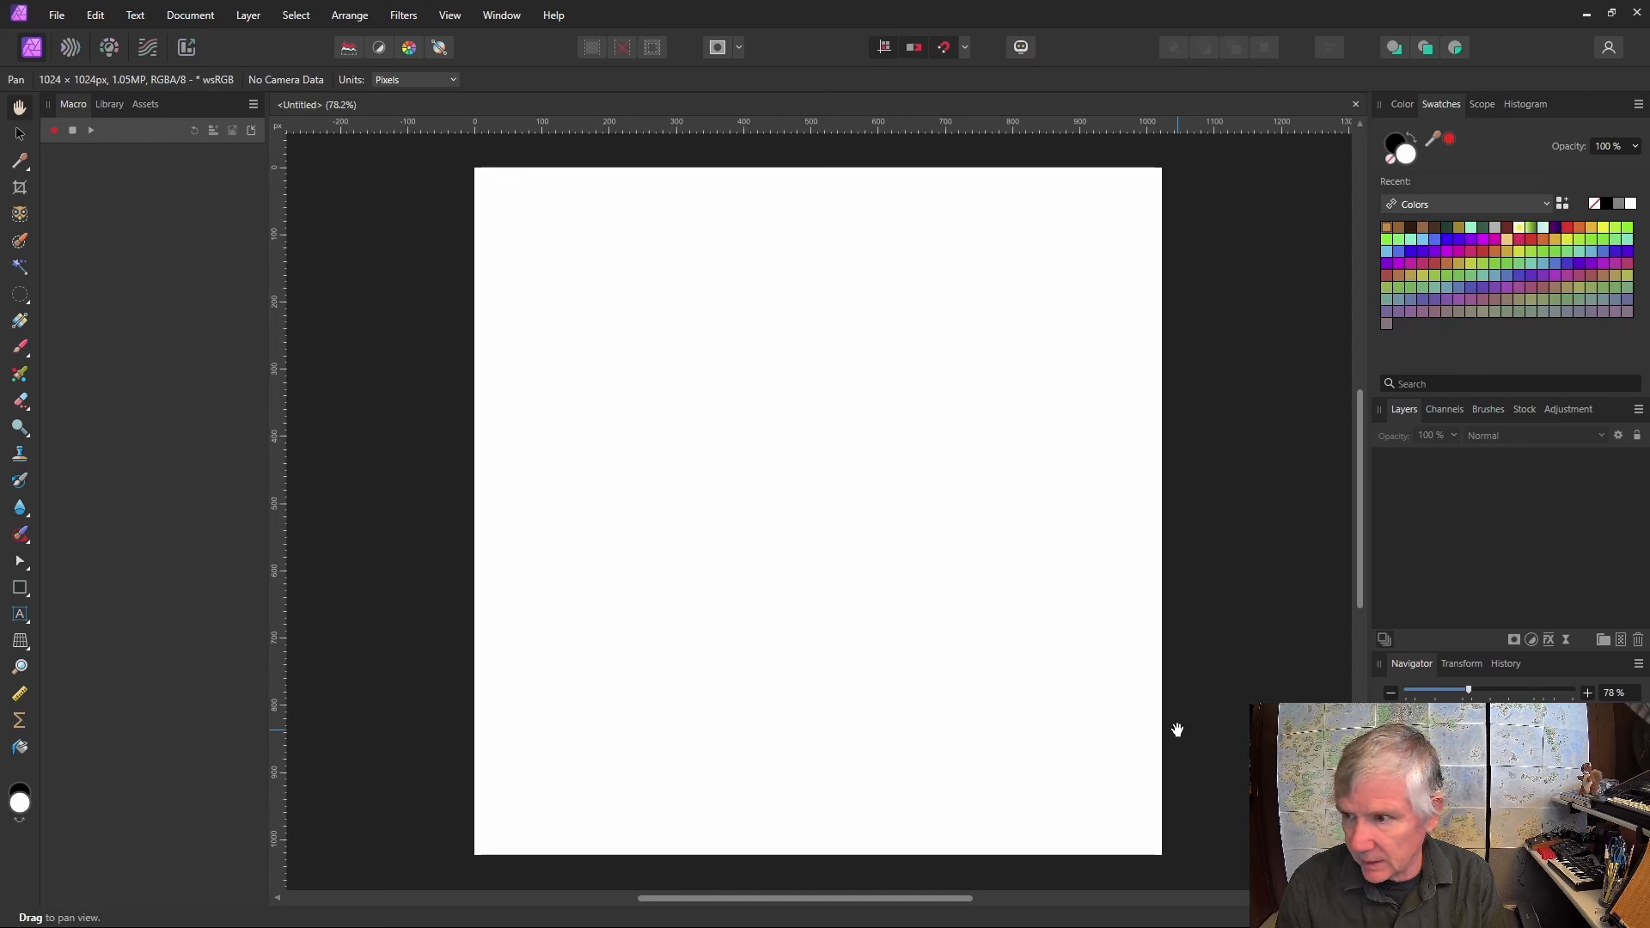
# Flood fill the blank canvas with black.
pyautogui.click(19, 791)
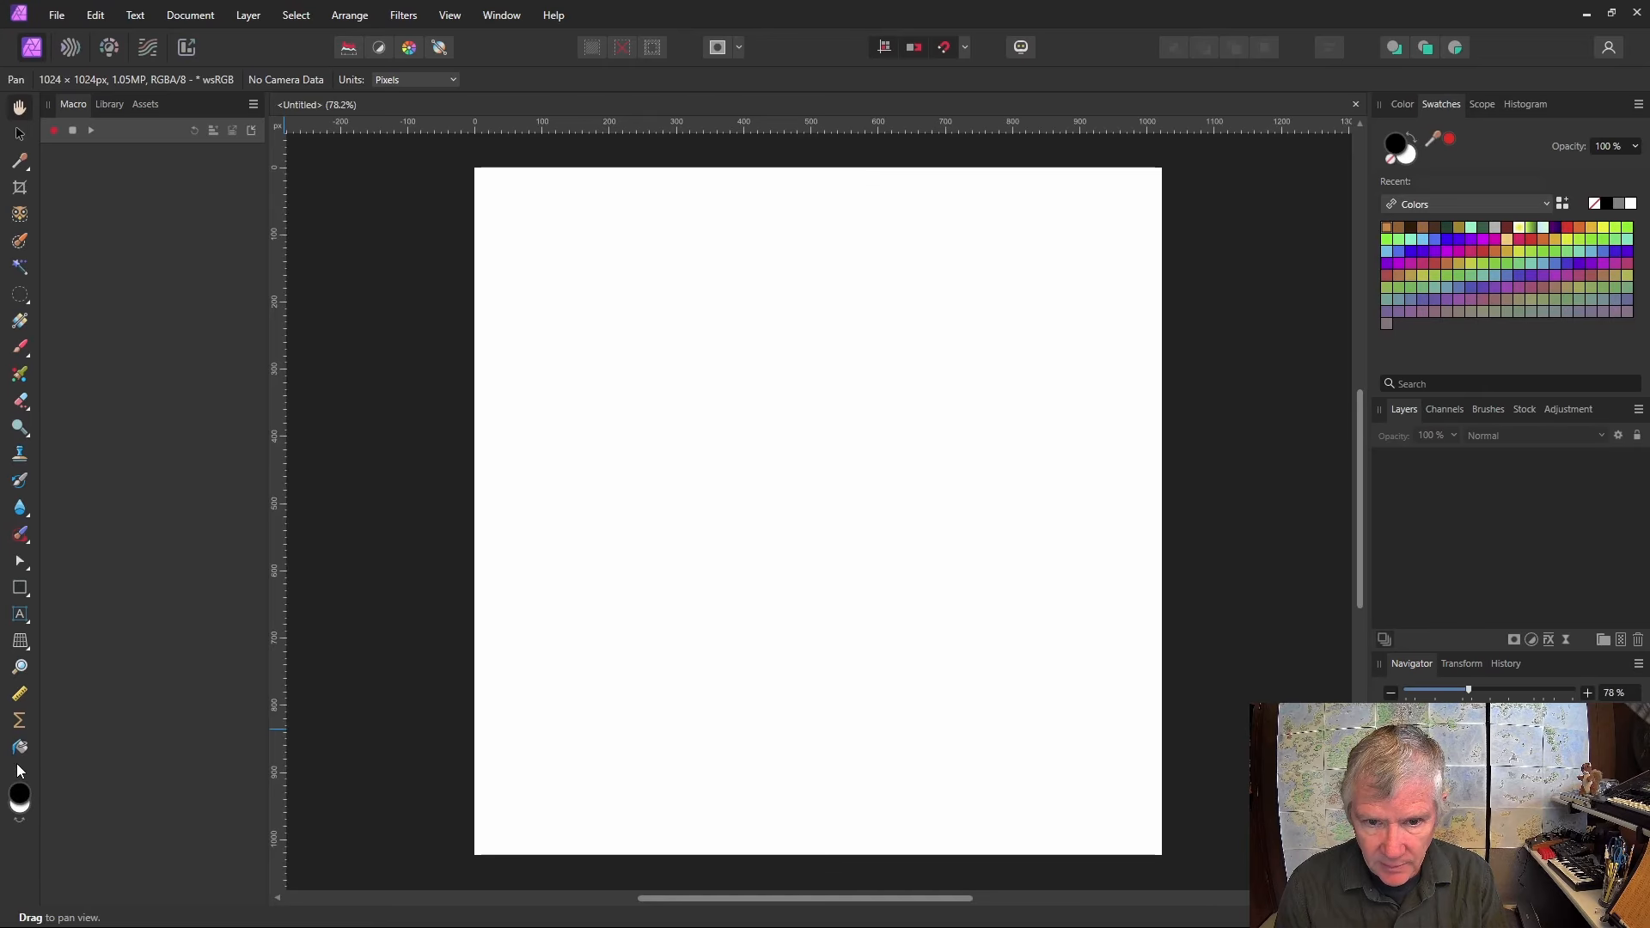
pyautogui.click(19, 748)
pyautogui.click(777, 655)
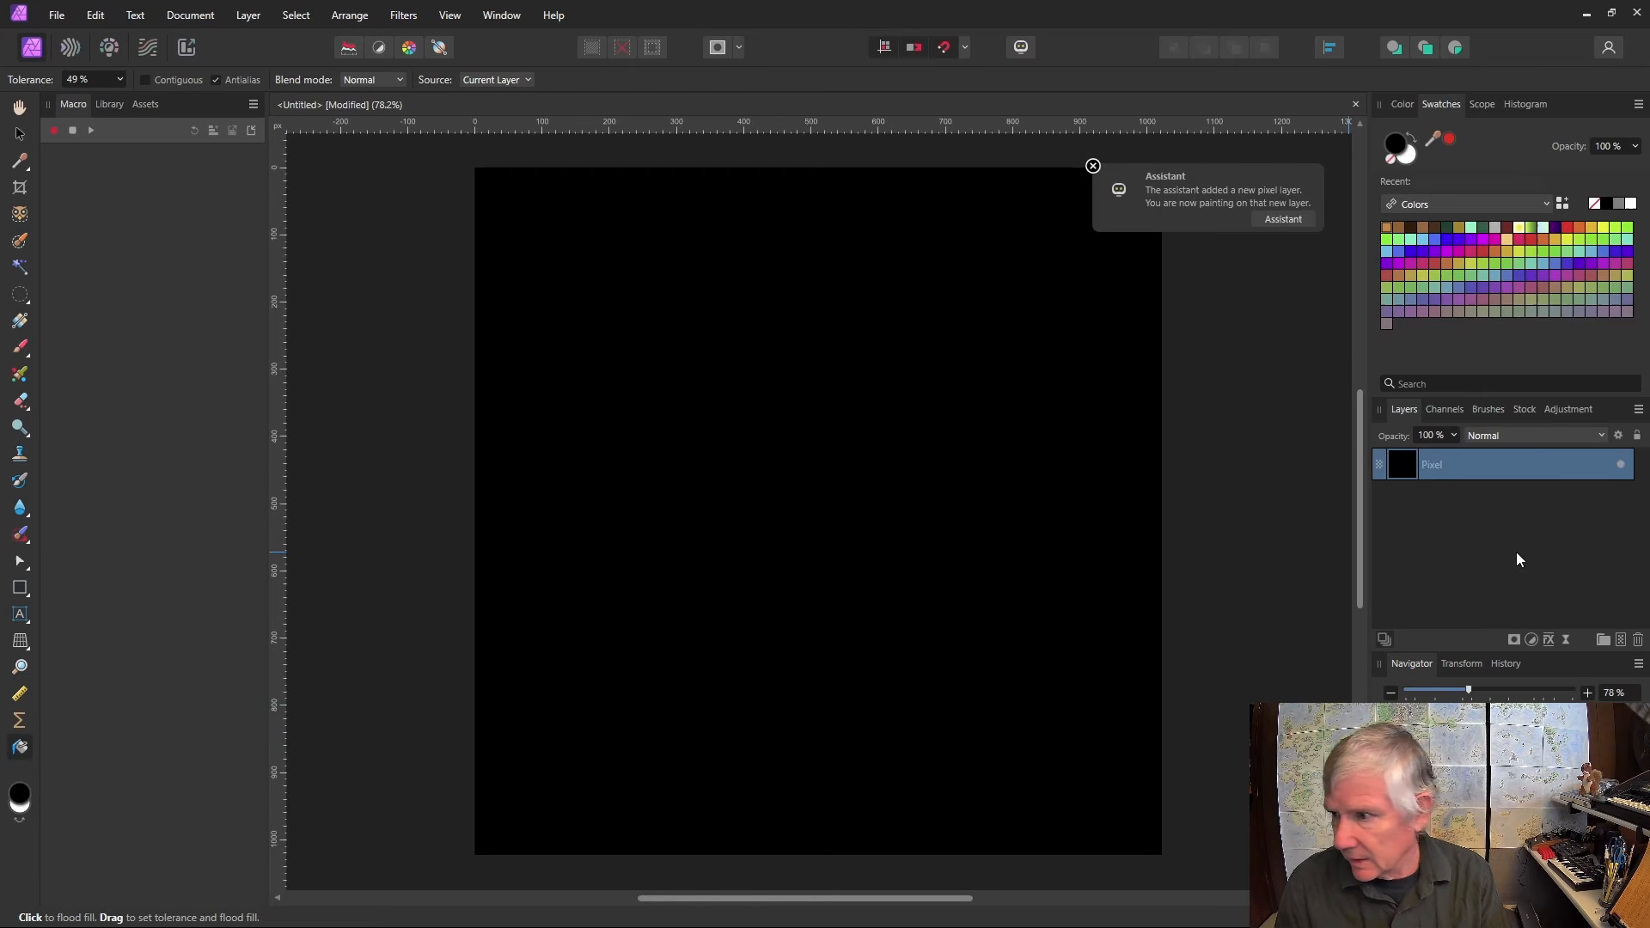
# Add a live Procedural Texture filter to the black pixel layer and create a new equation in it.
pyautogui.click(1566, 640)
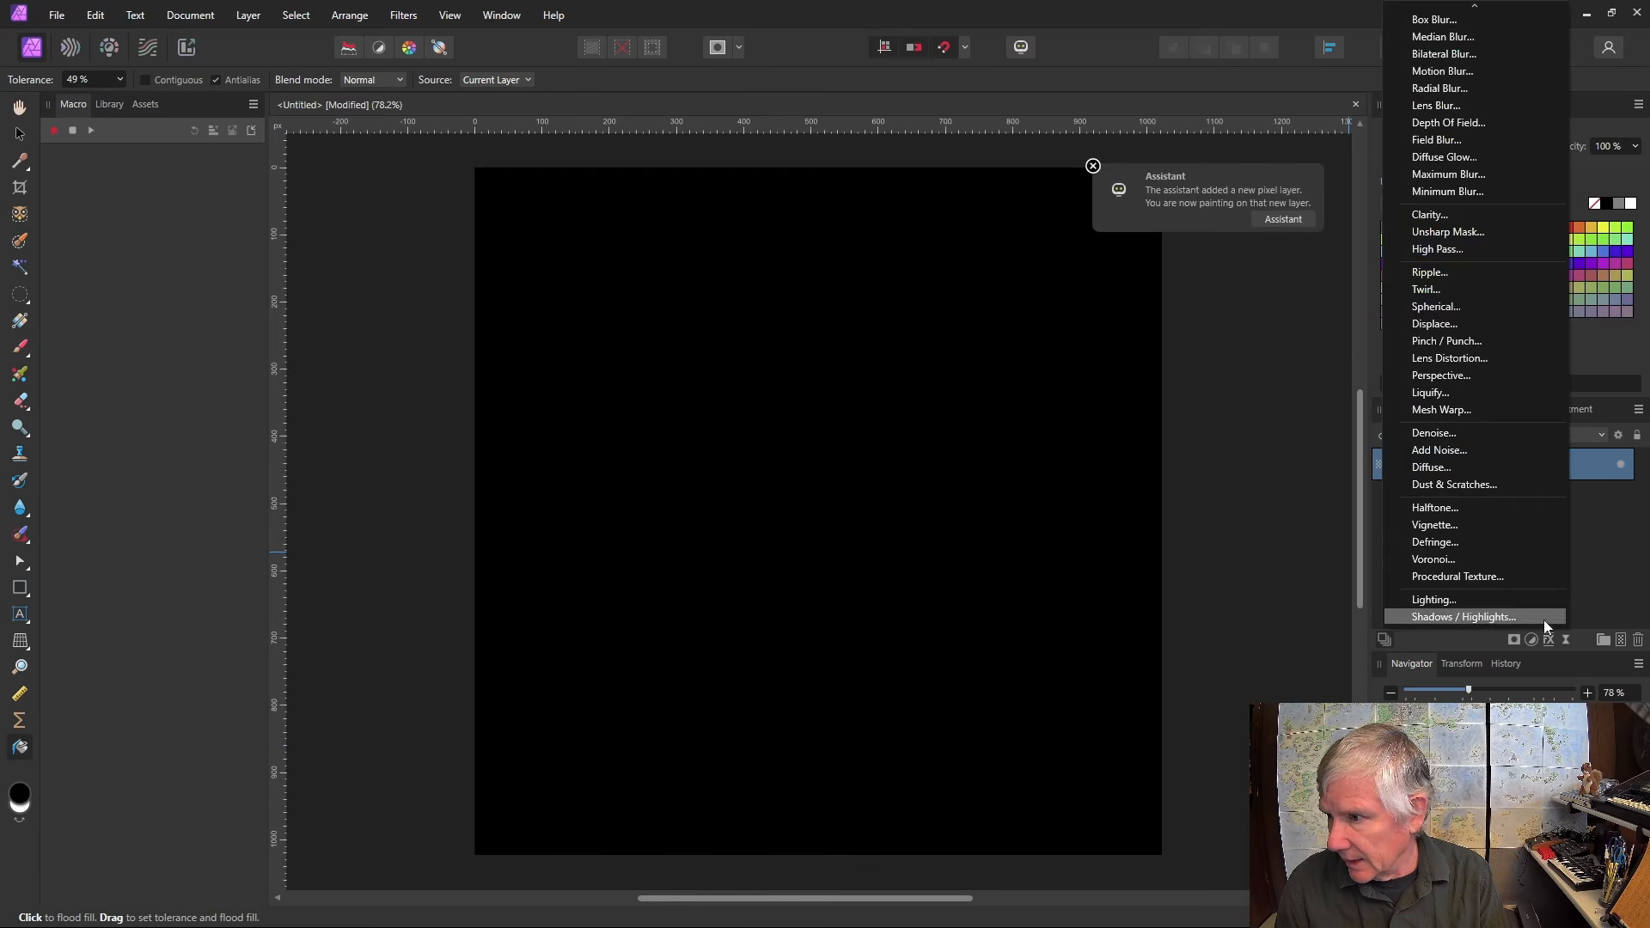
pyautogui.click(1494, 577)
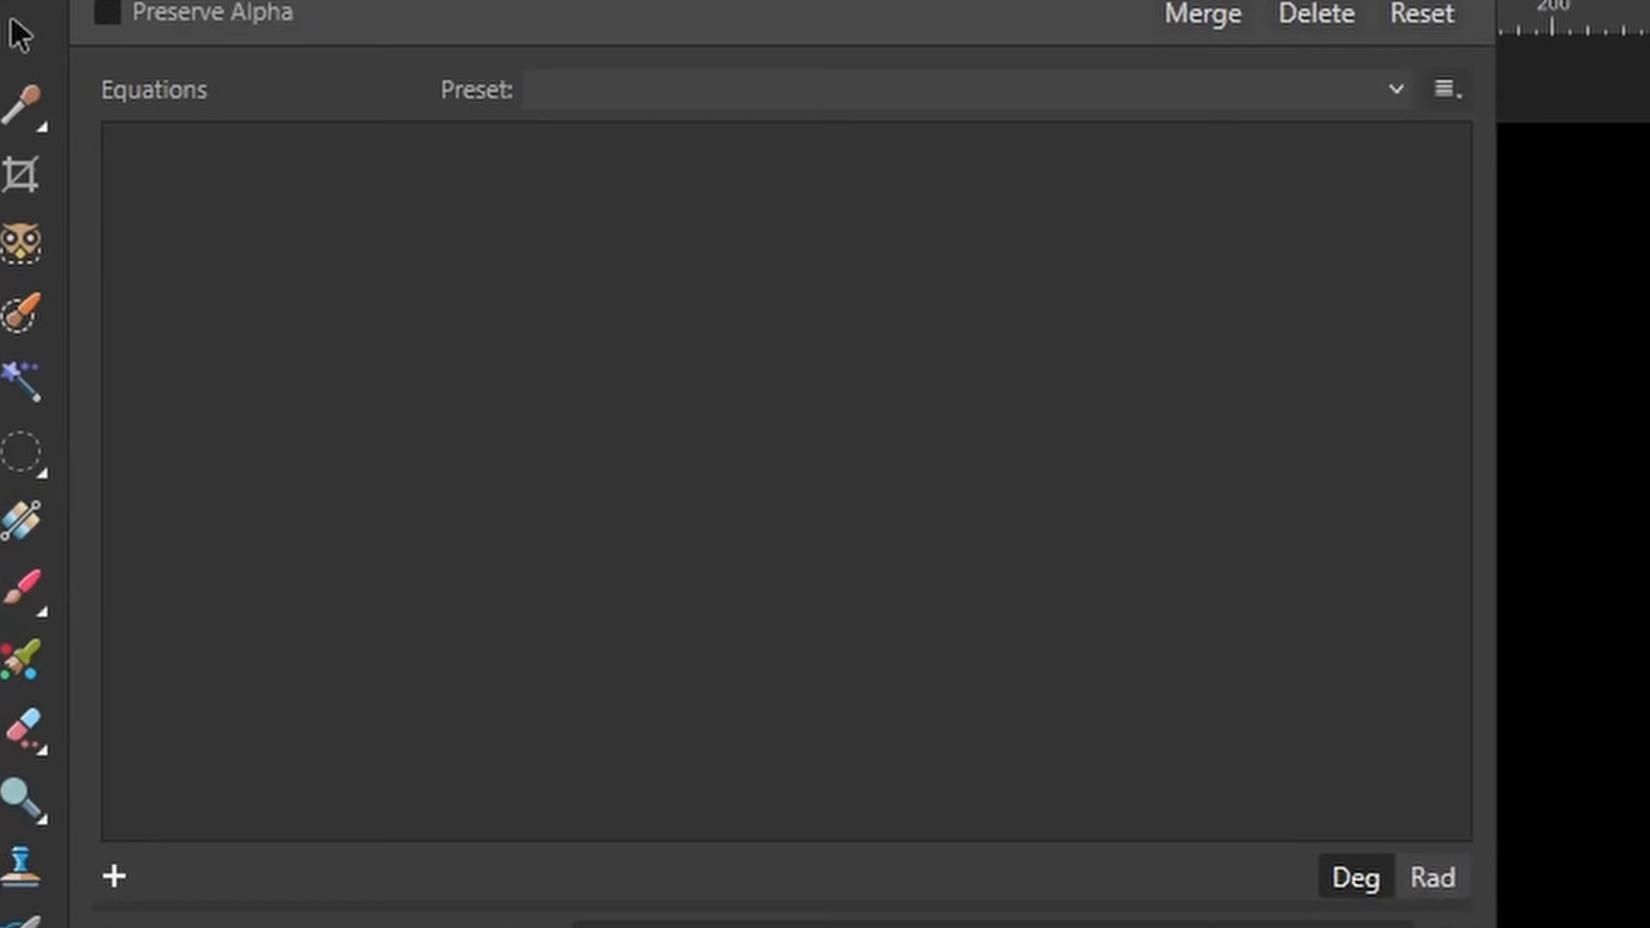
pyautogui.hscroll(-4, 1574, 525)
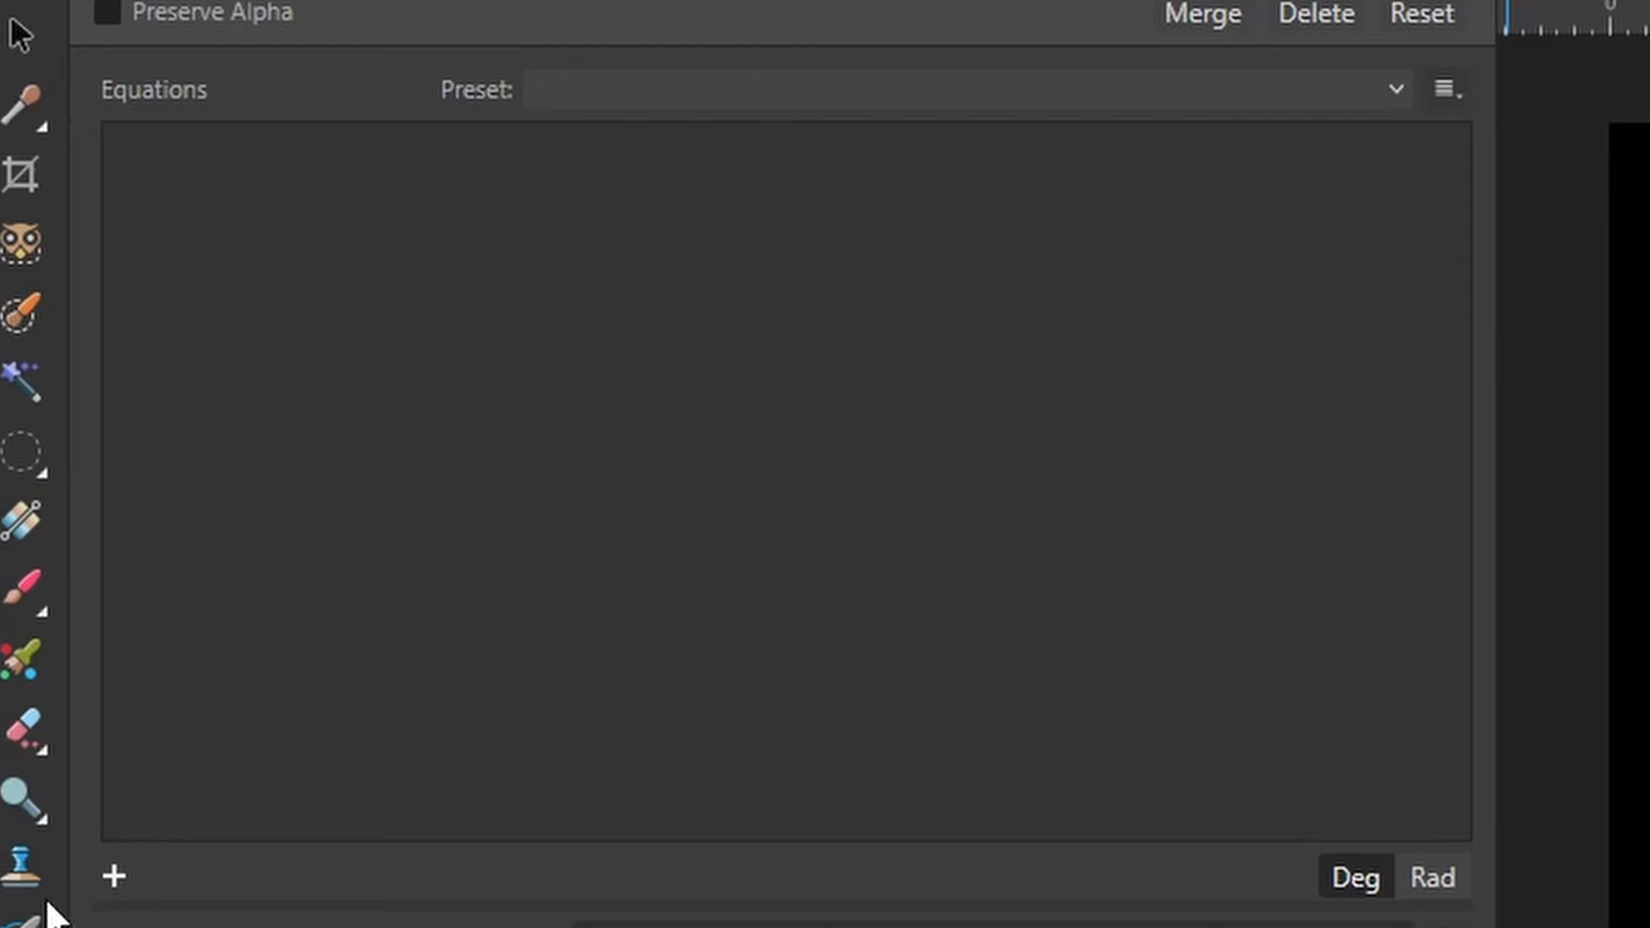
pyautogui.click(113, 875)
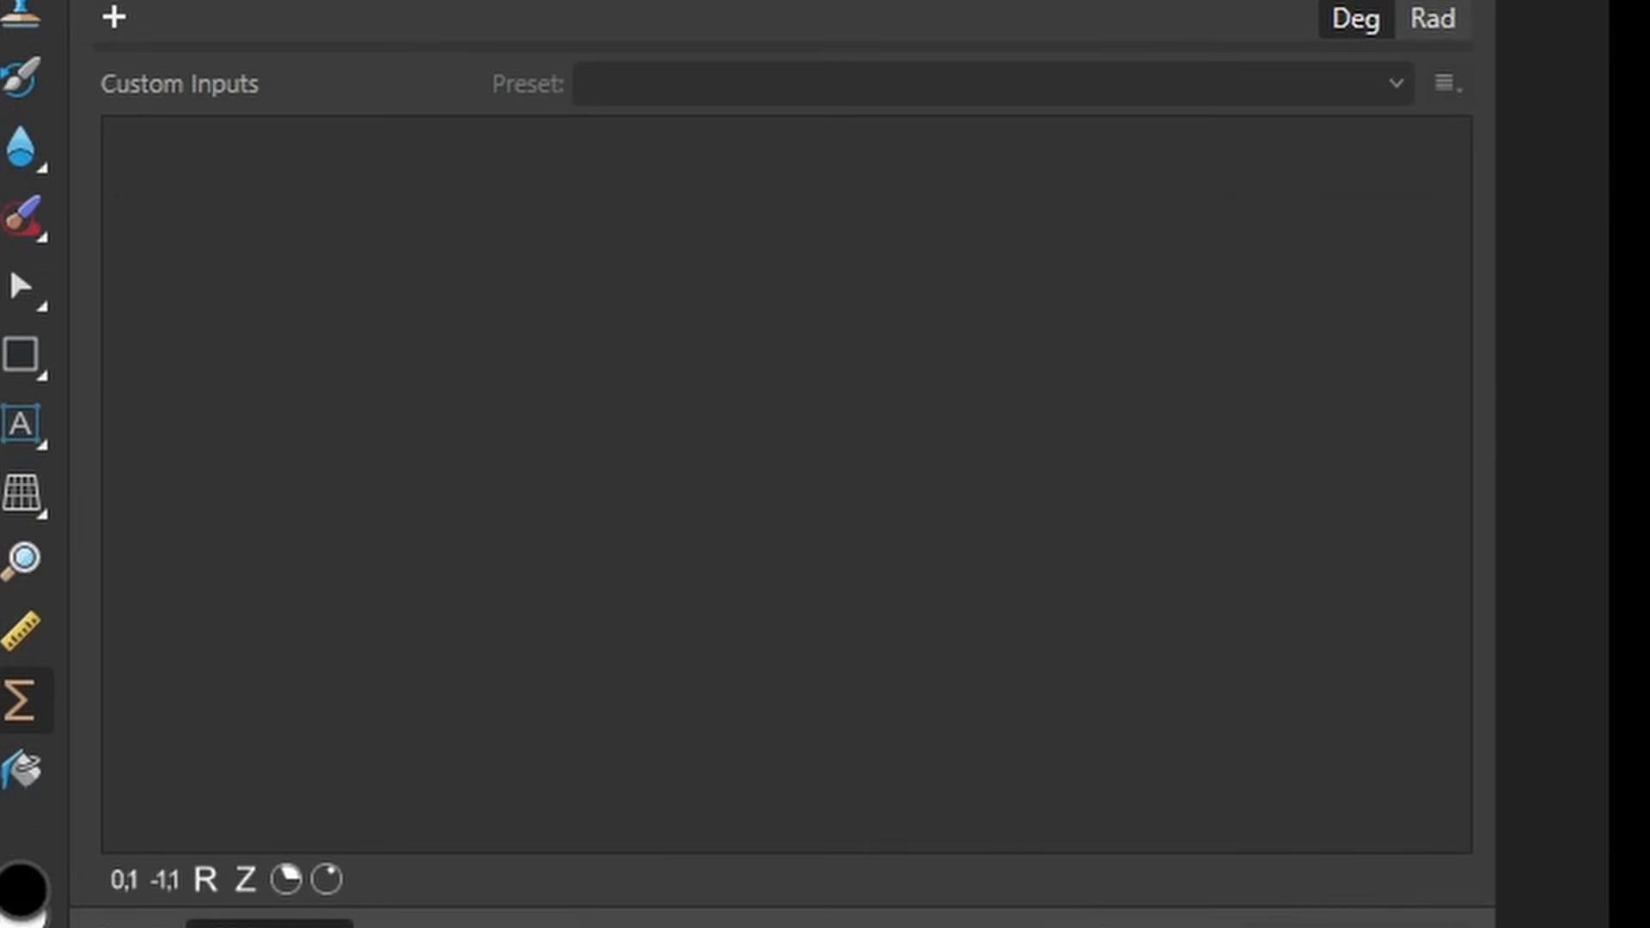
# Add a custom real-number (R) input a, name it Scale and set its value to 4.
pyautogui.click(206, 885)
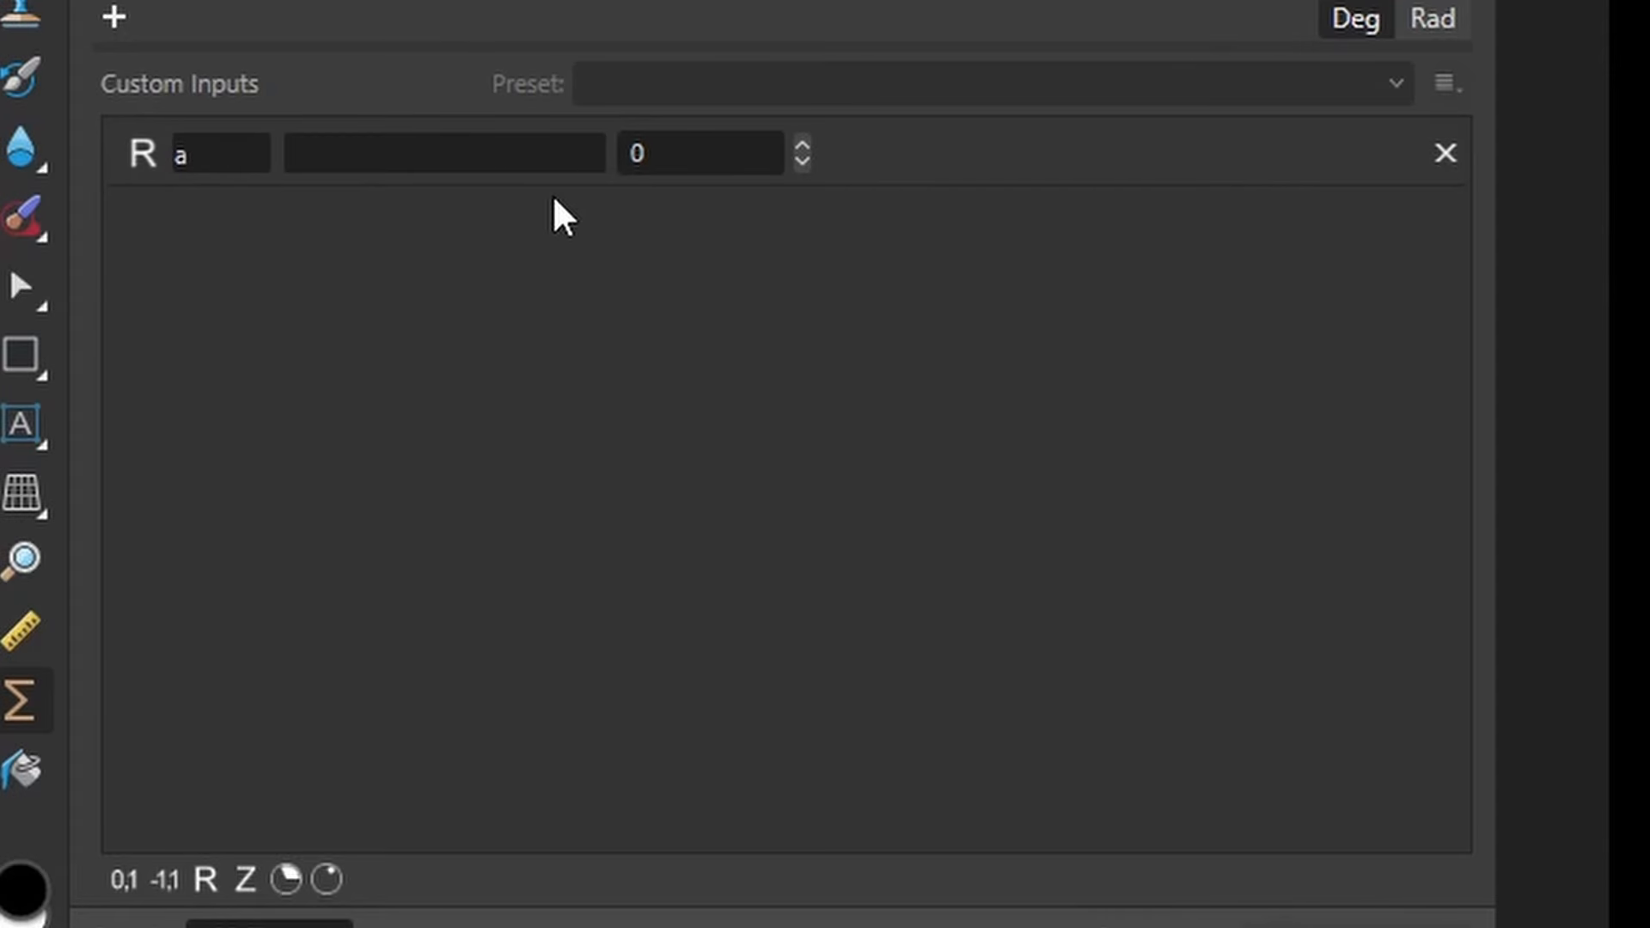
pyautogui.click(482, 161)
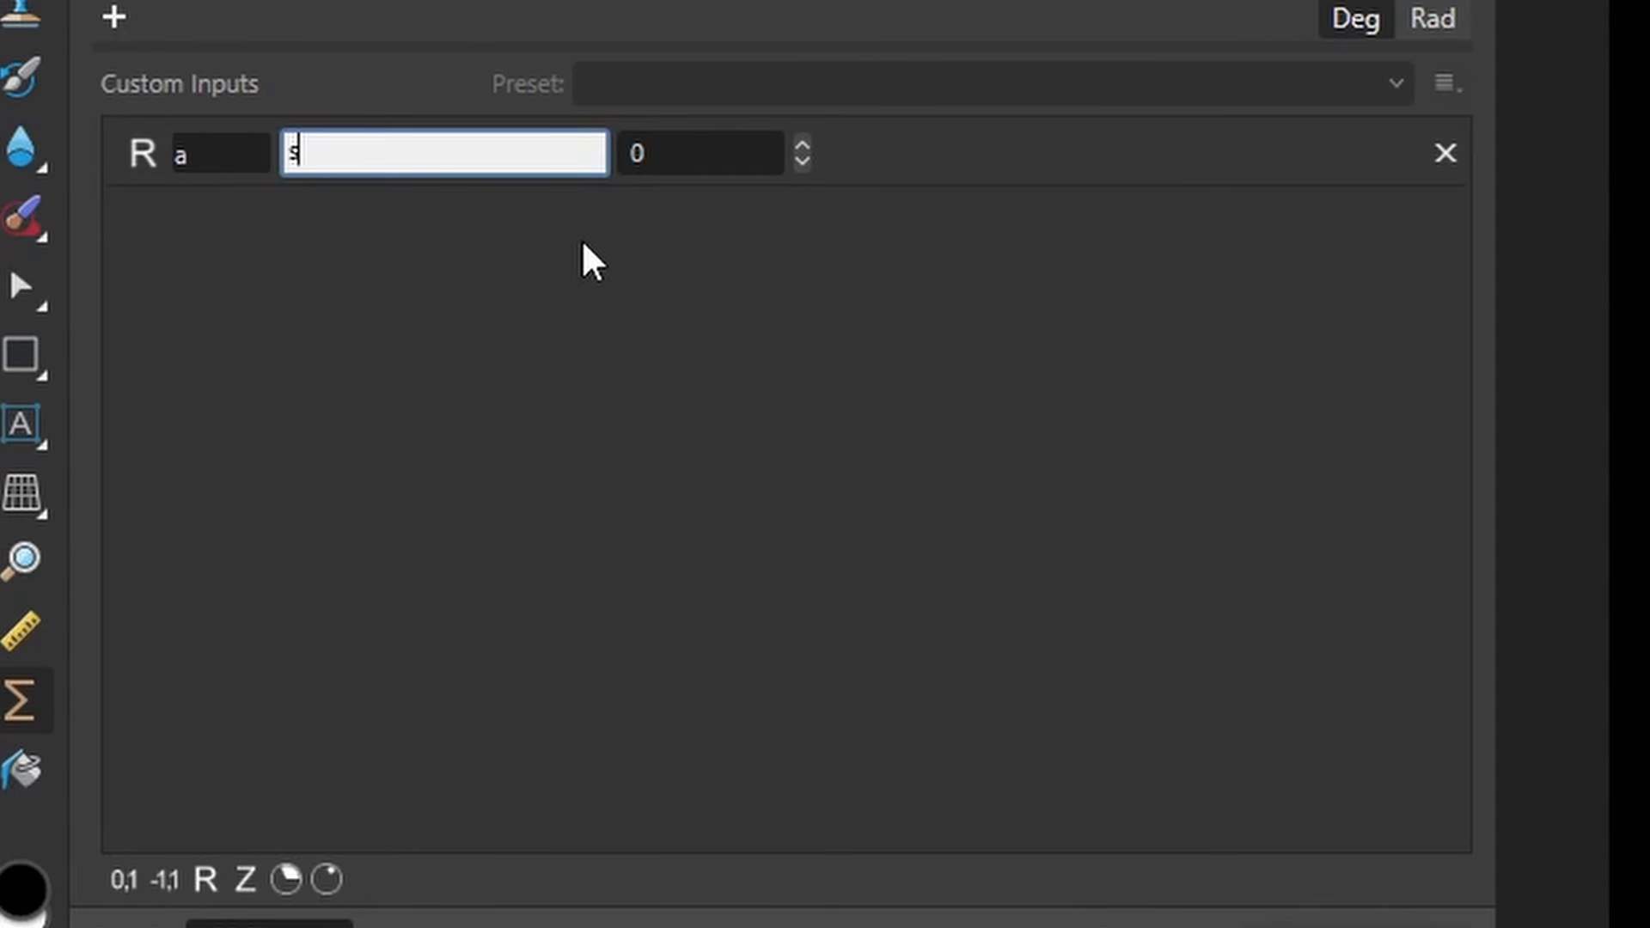
pyautogui.write('Scale')
pyautogui.press('Return')
pyautogui.click(700, 153)
pyautogui.write('4')
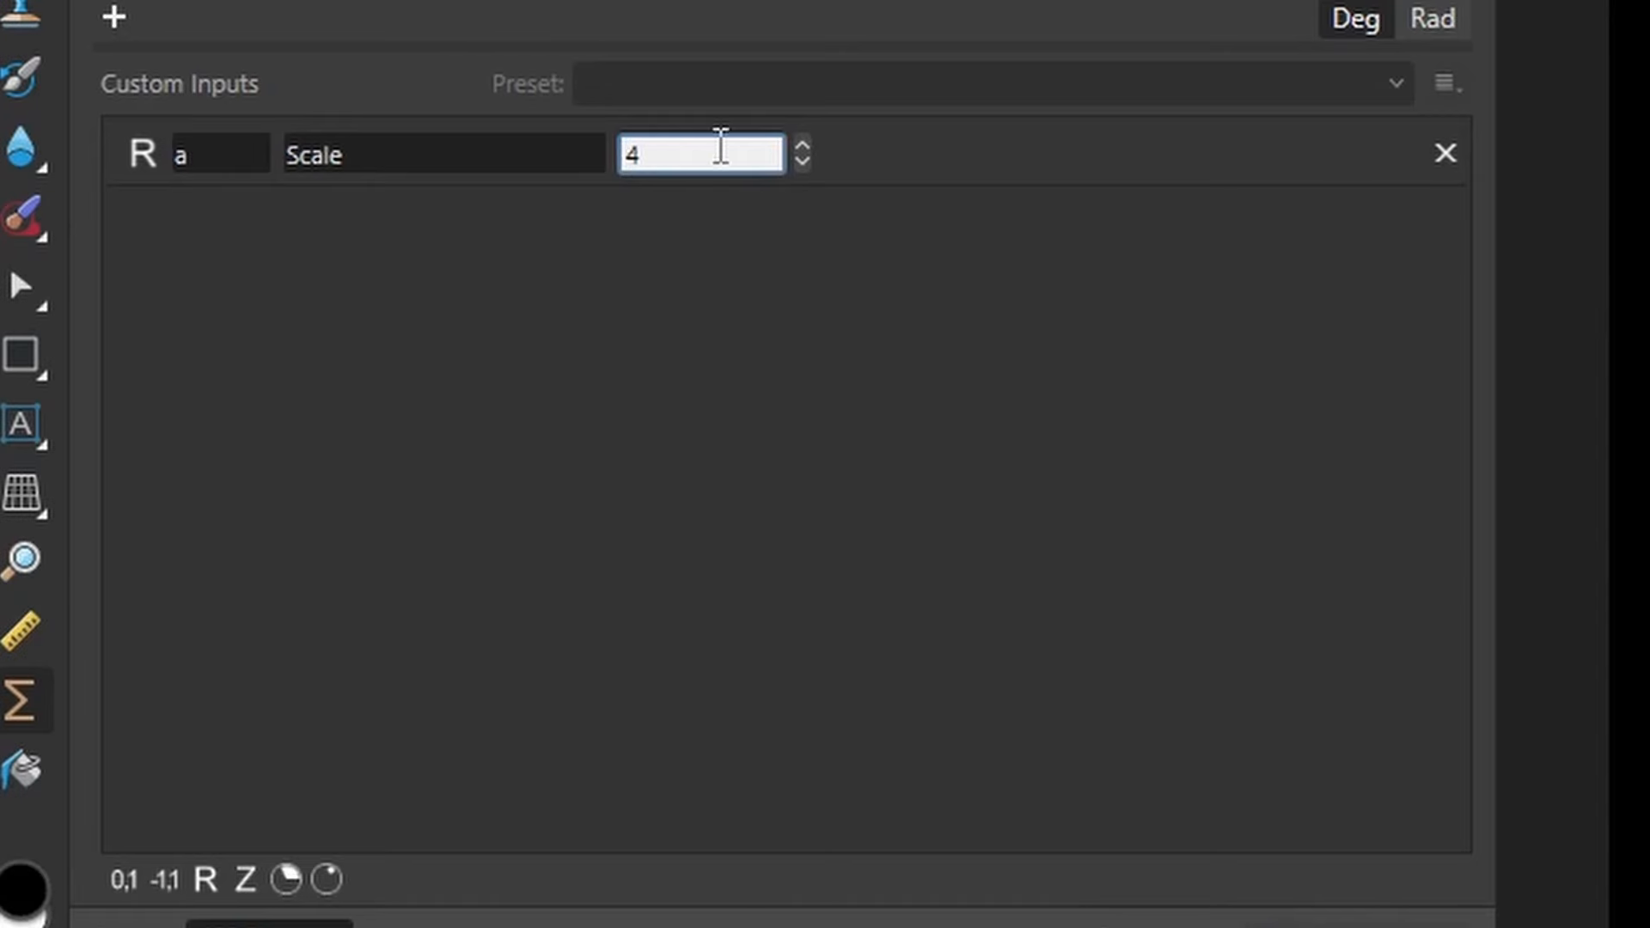
pyautogui.press('Return')
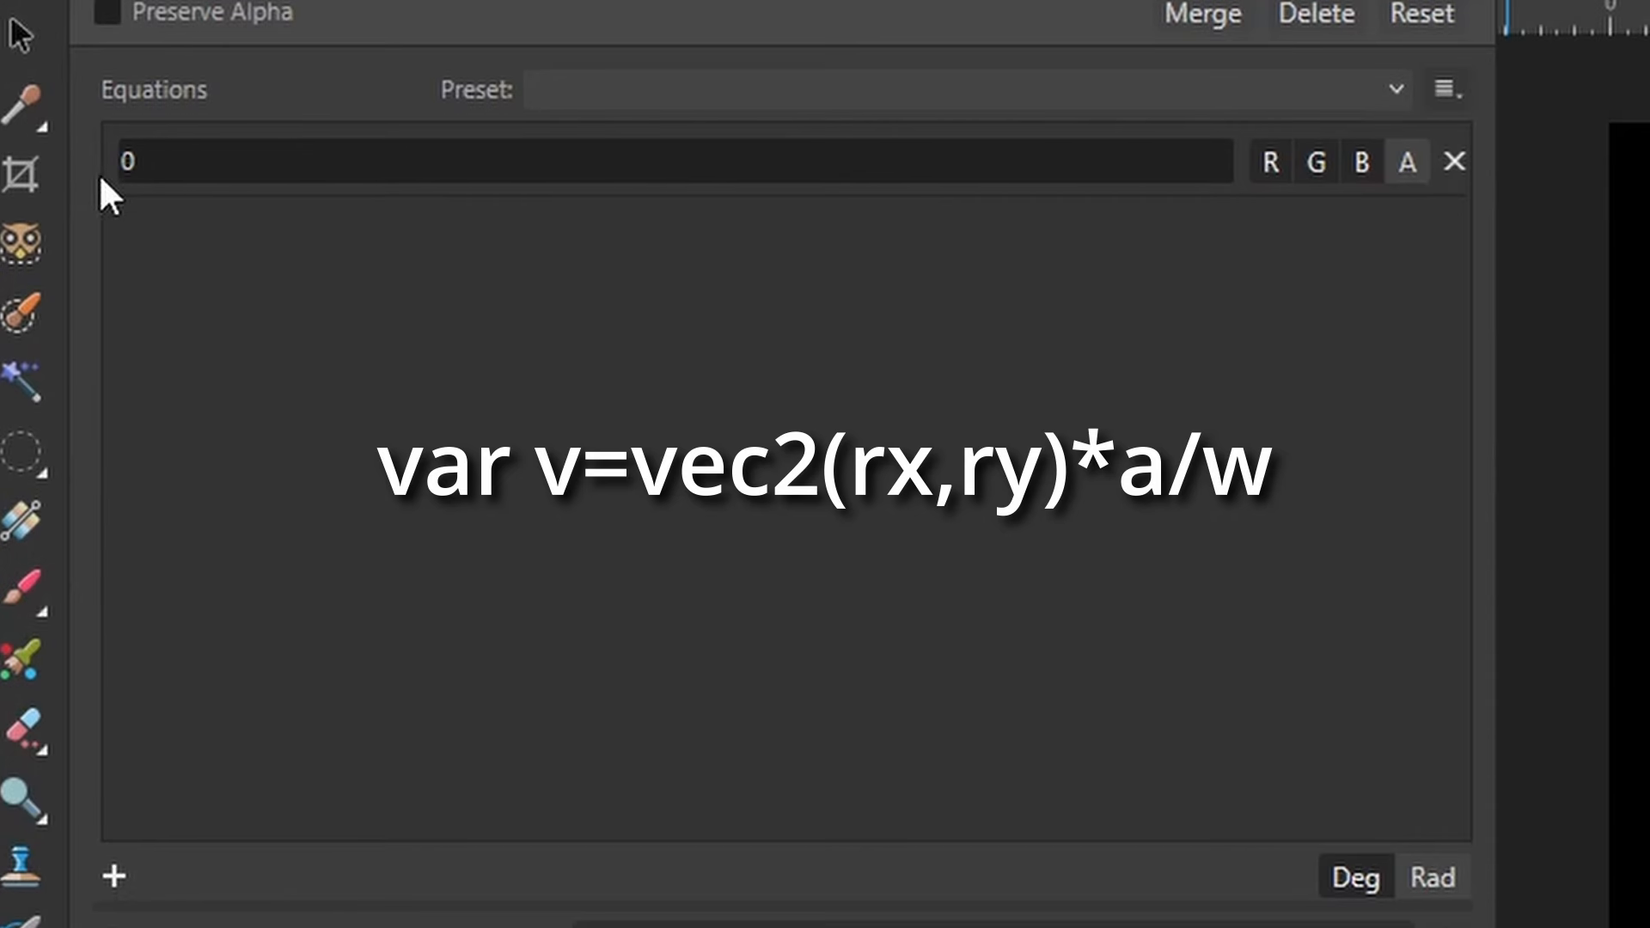
# Enter the equation var v=vec2(rx,ry)*a/w and place the texture origin near the canvas centre.
pyautogui.click(157, 169)
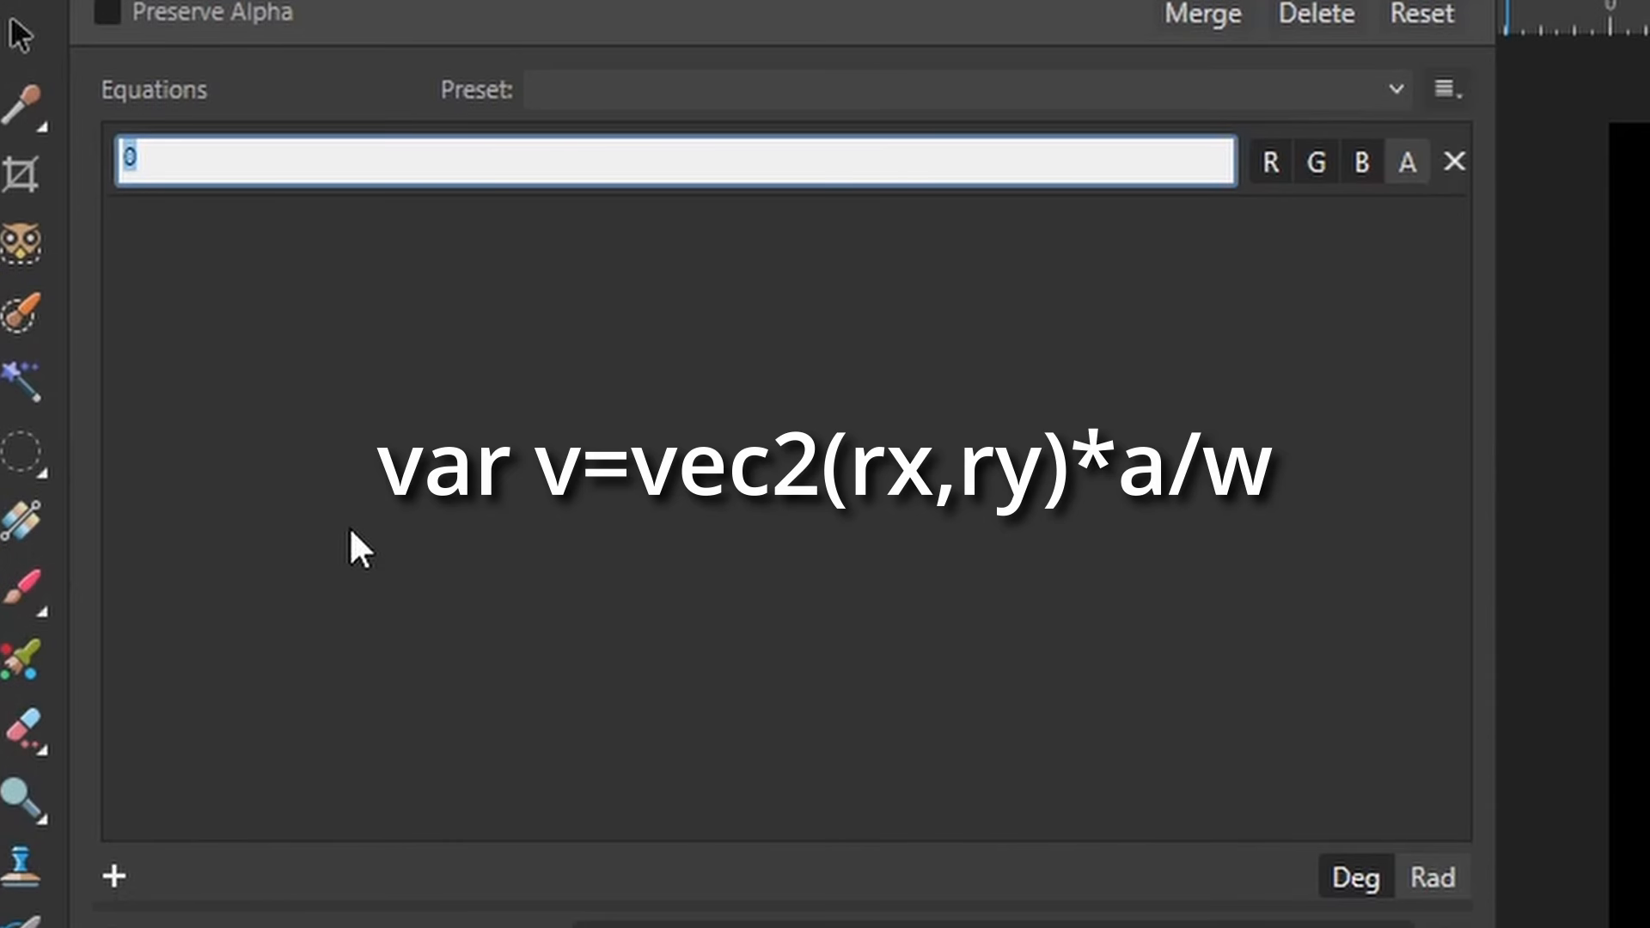
pyautogui.write('var v=vec')
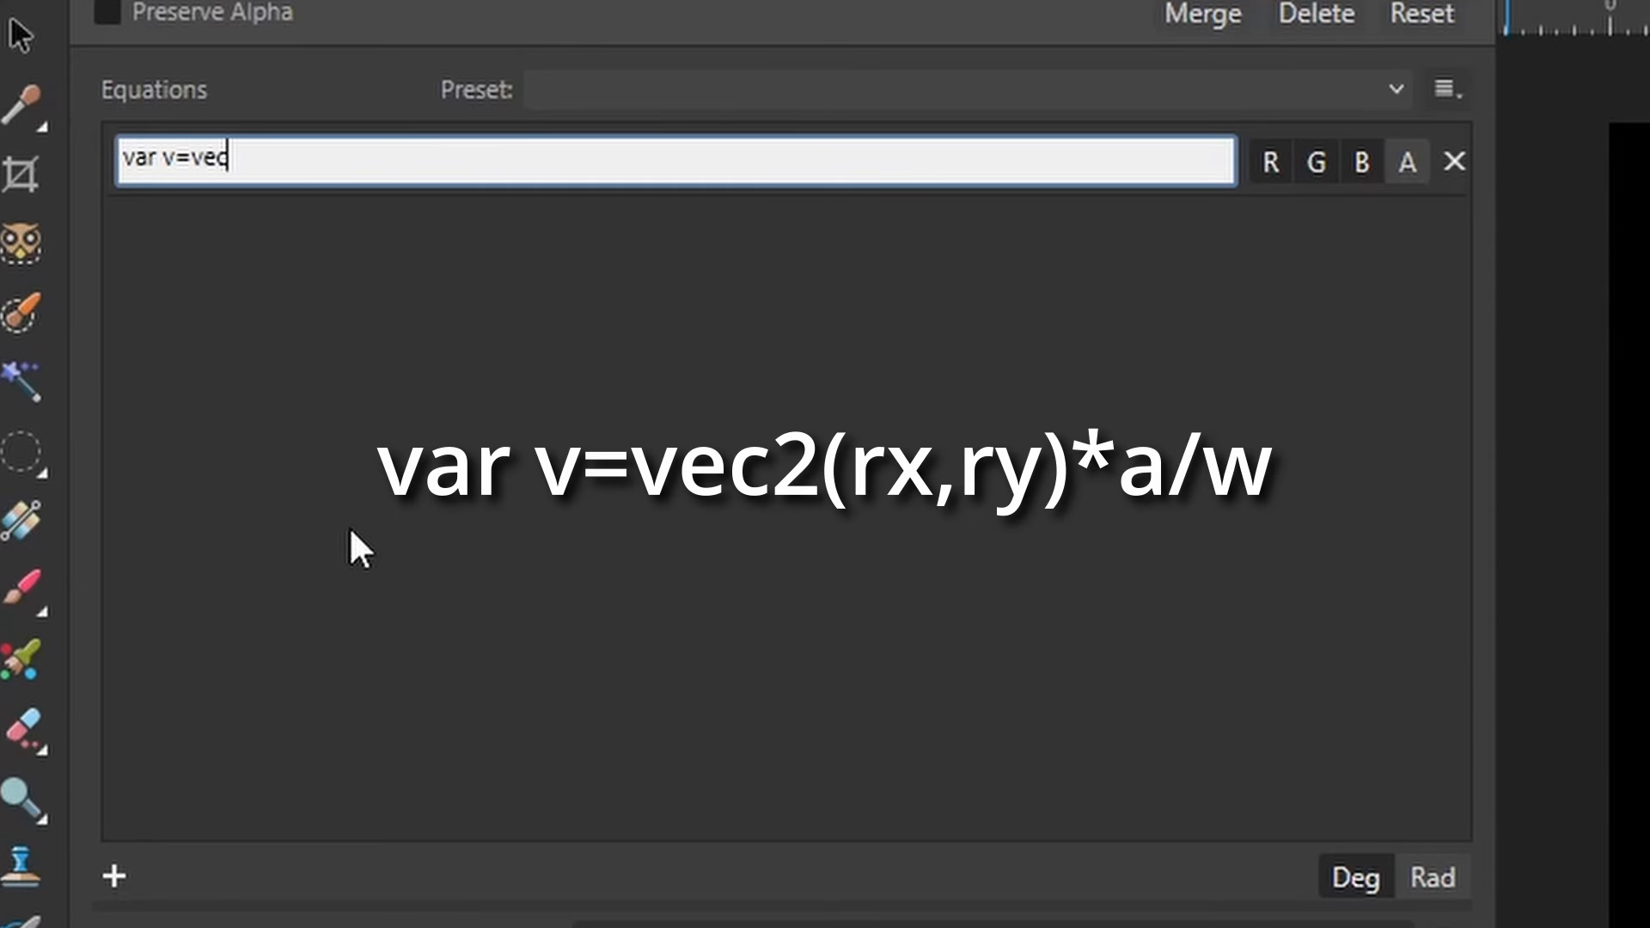
pyautogui.write('2(rx,ry)*a')
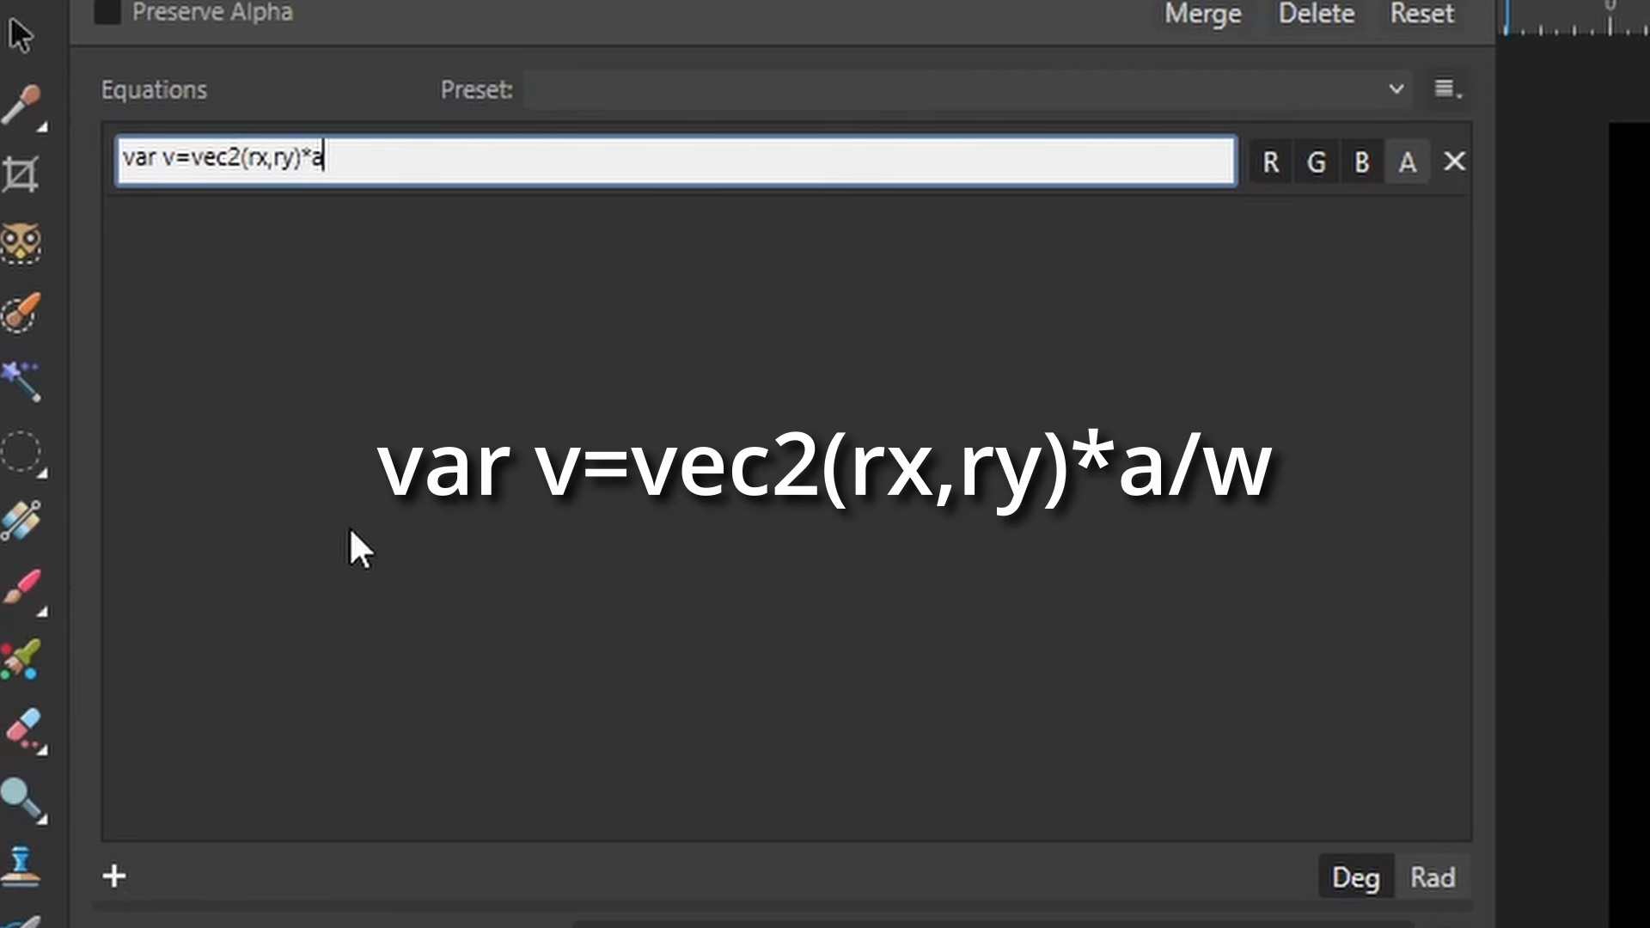
pyautogui.write('/w')
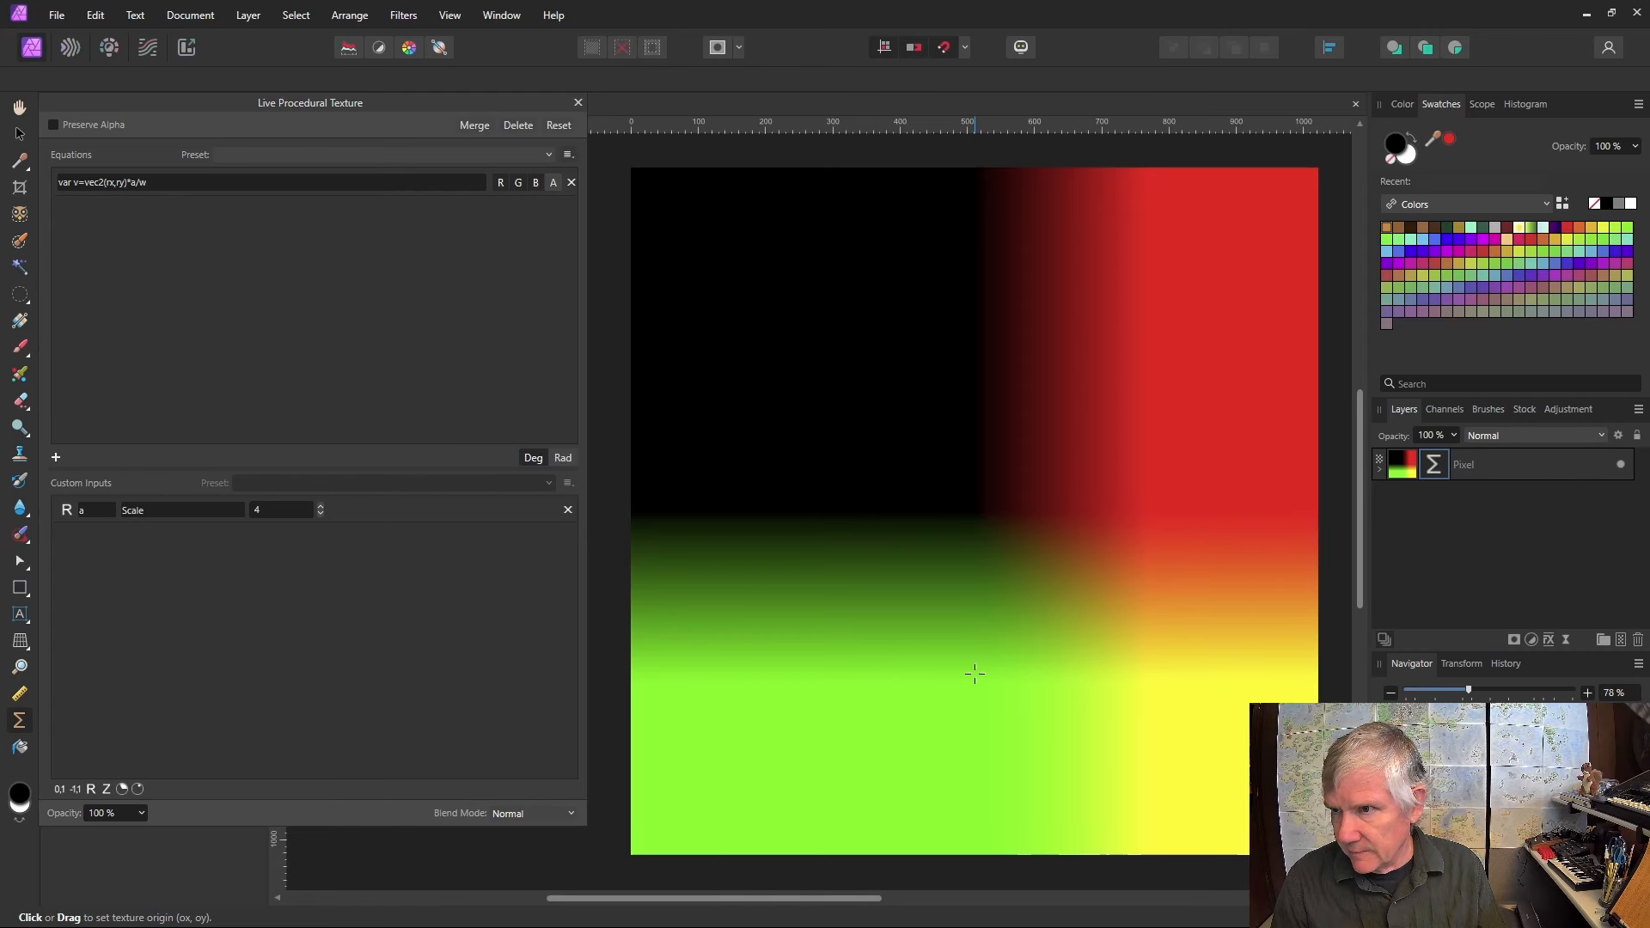
pyautogui.click(1000, 527)
# Extend the equation to var v=vec2(rx,ry)*a/w; fraction(v).
pyautogui.click(166, 181)
pyautogui.click(166, 182)
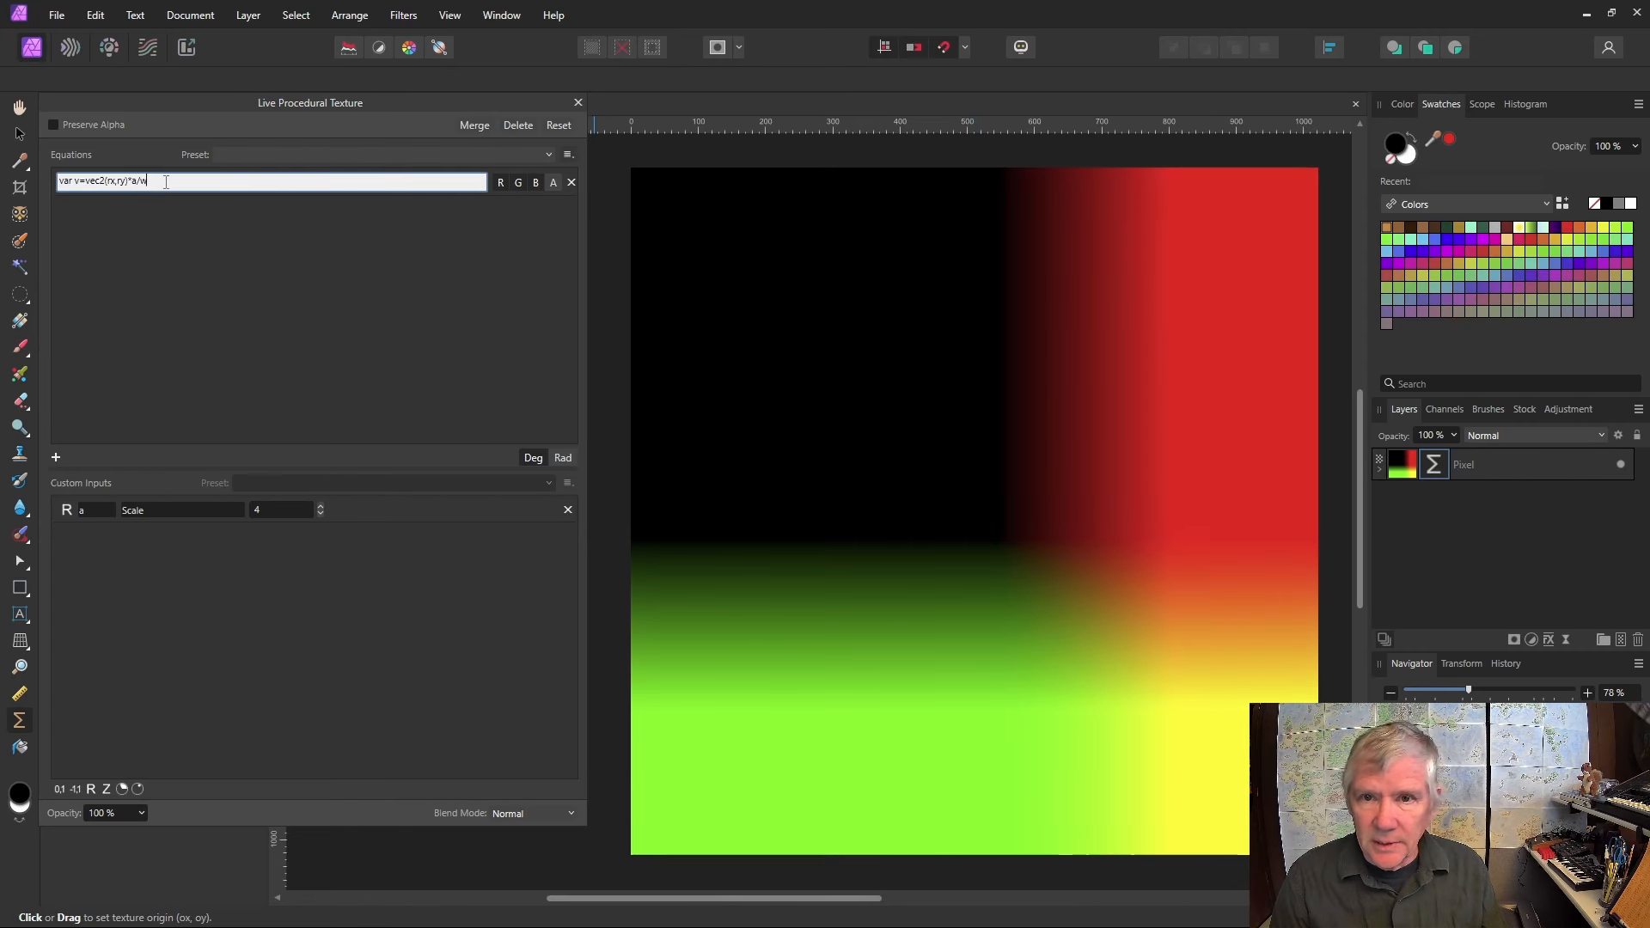
pyautogui.write(';')
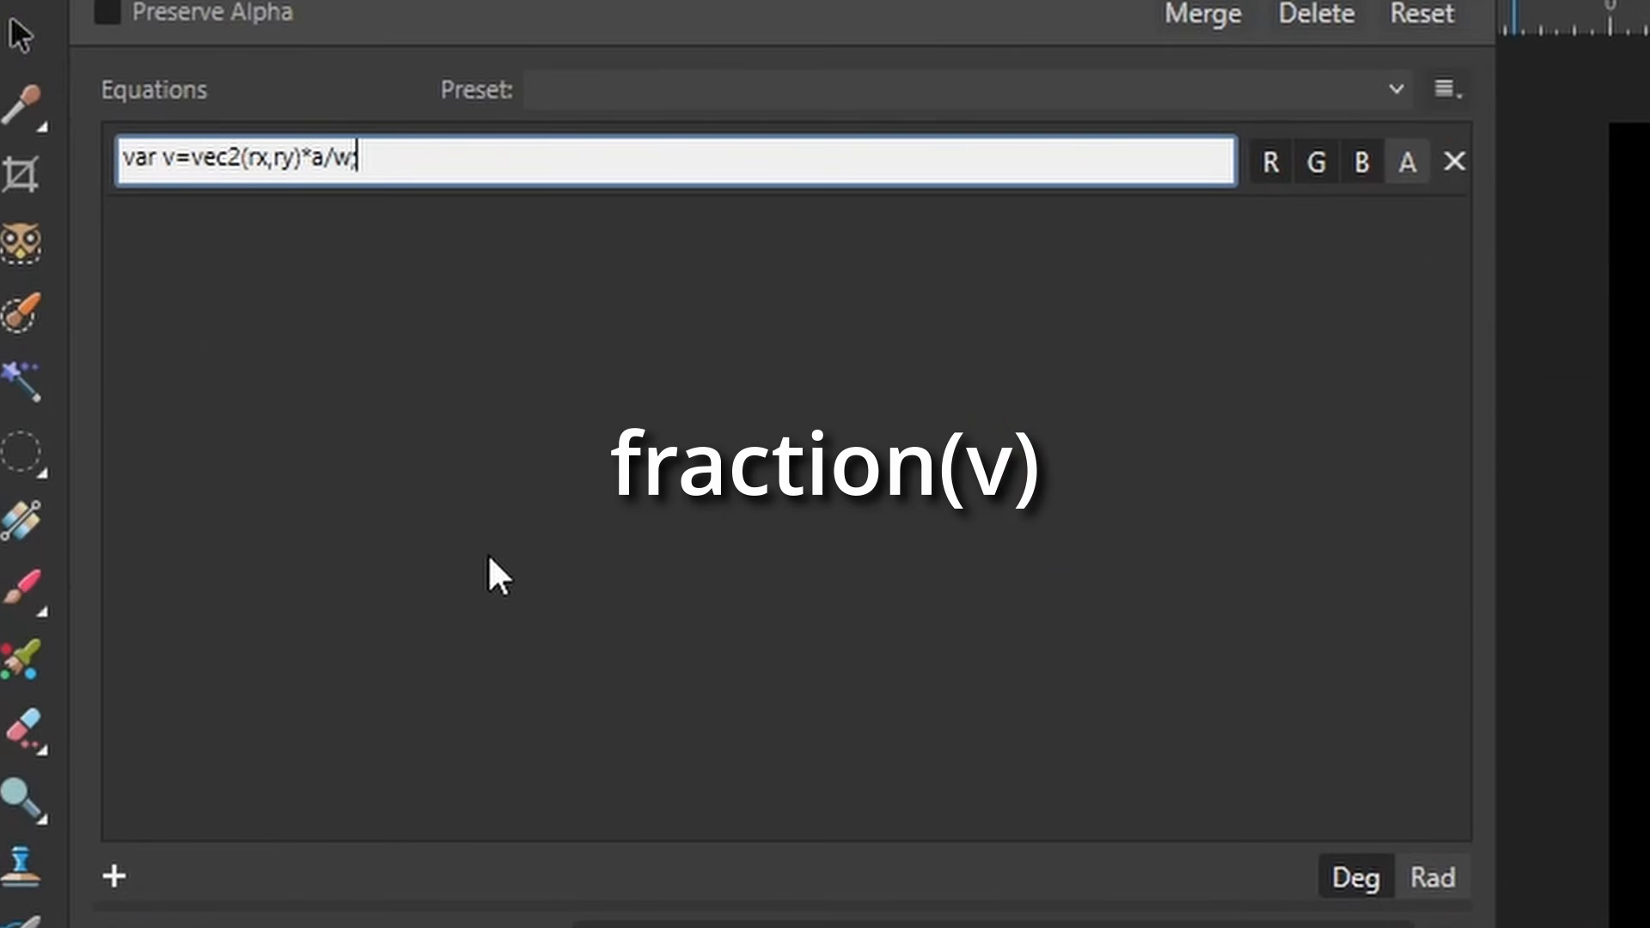
pyautogui.write(' fraction(')
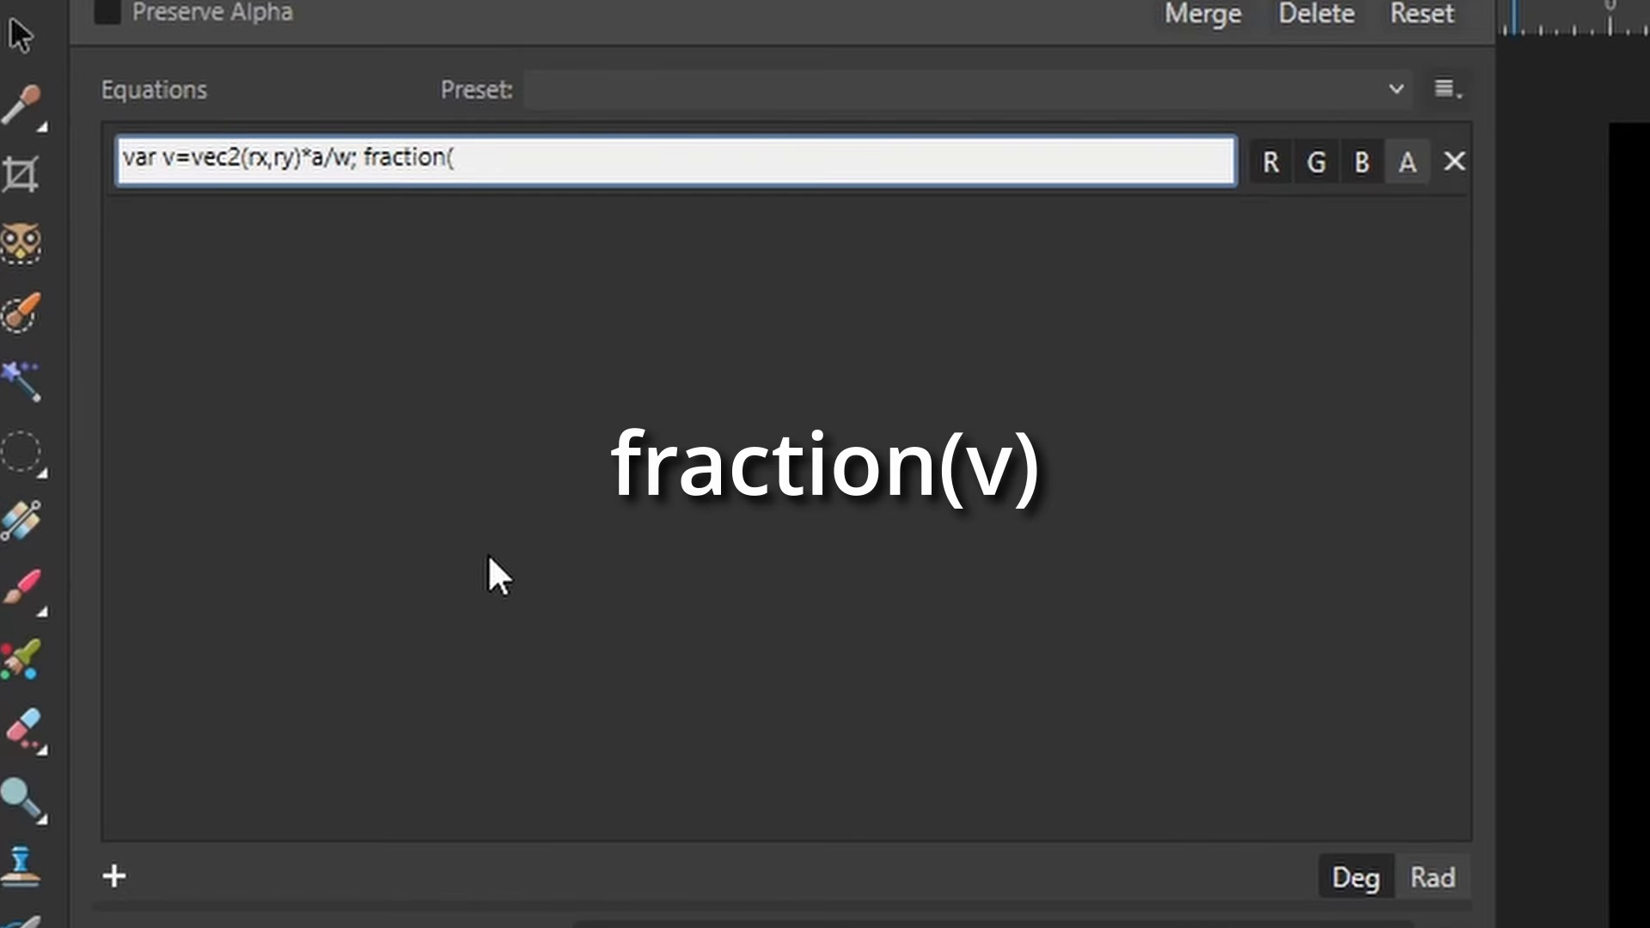
pyautogui.write('v)')
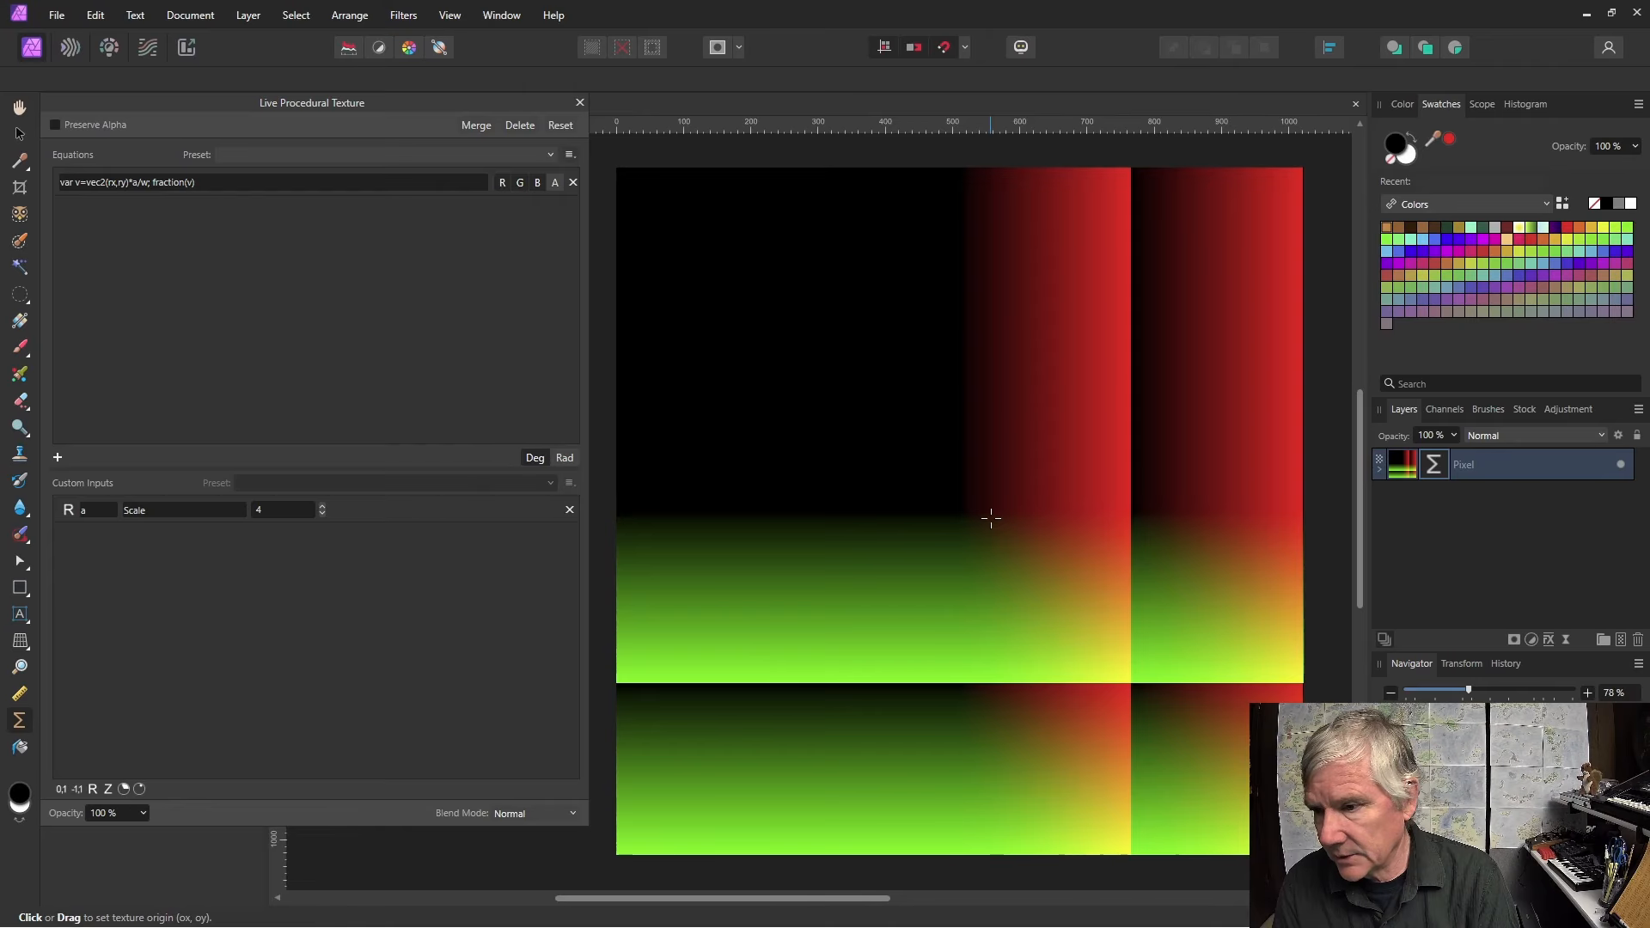
# Set the Scale input to 10 and reposition the texture origin on the canvas.
pyautogui.click(287, 513)
pyautogui.write('10')
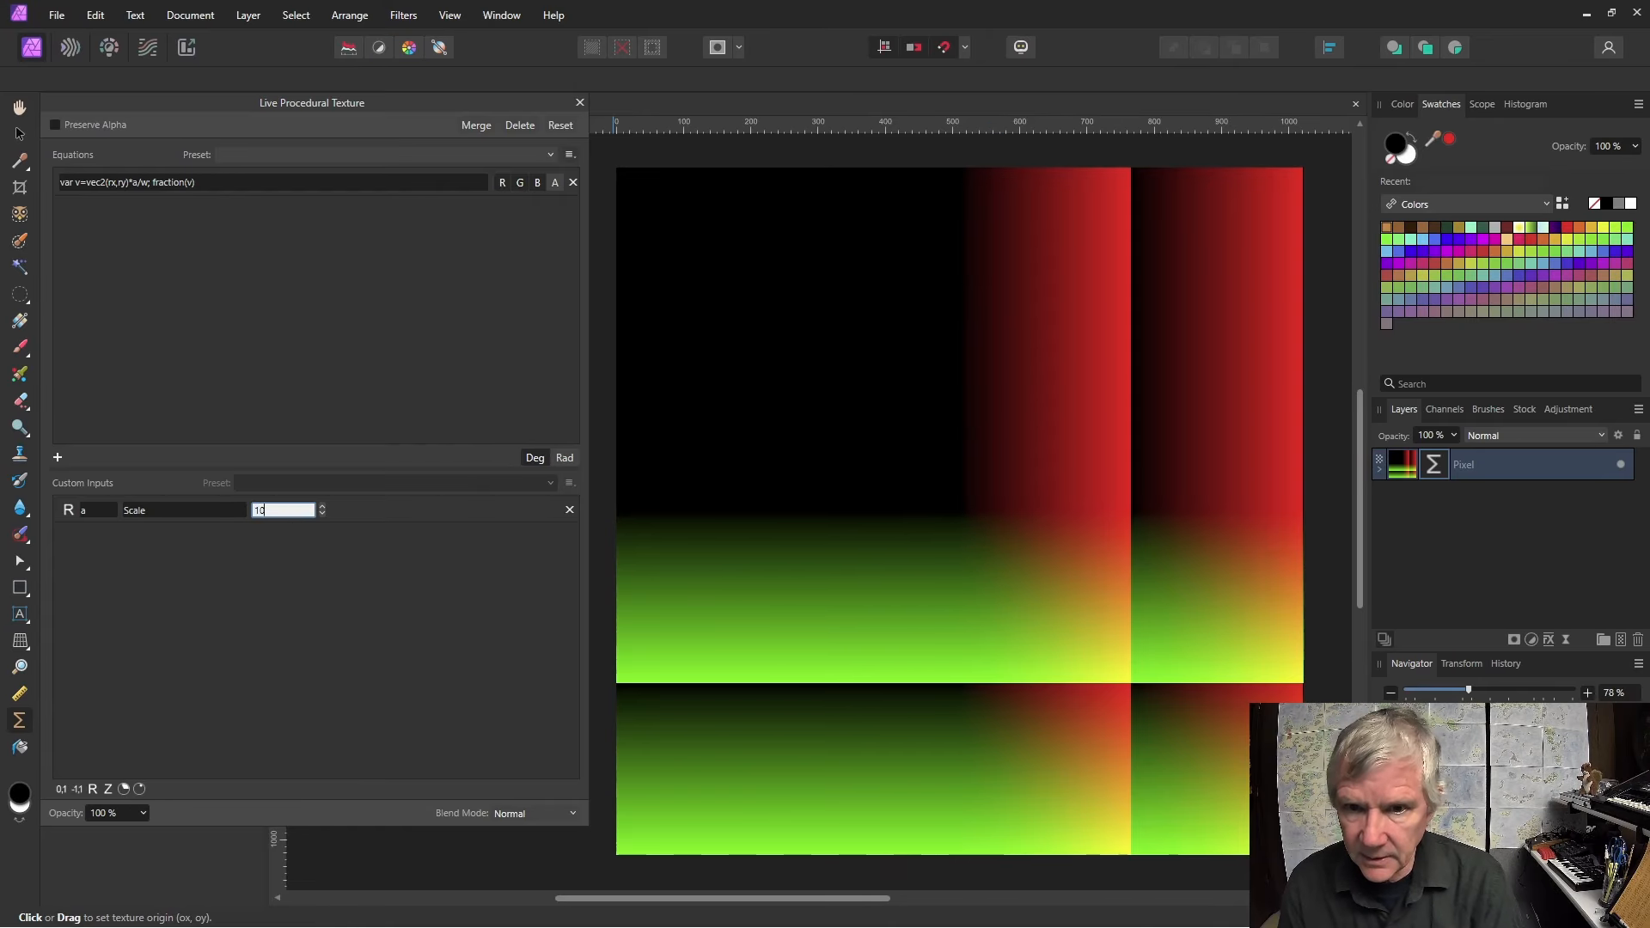
pyautogui.press('Return')
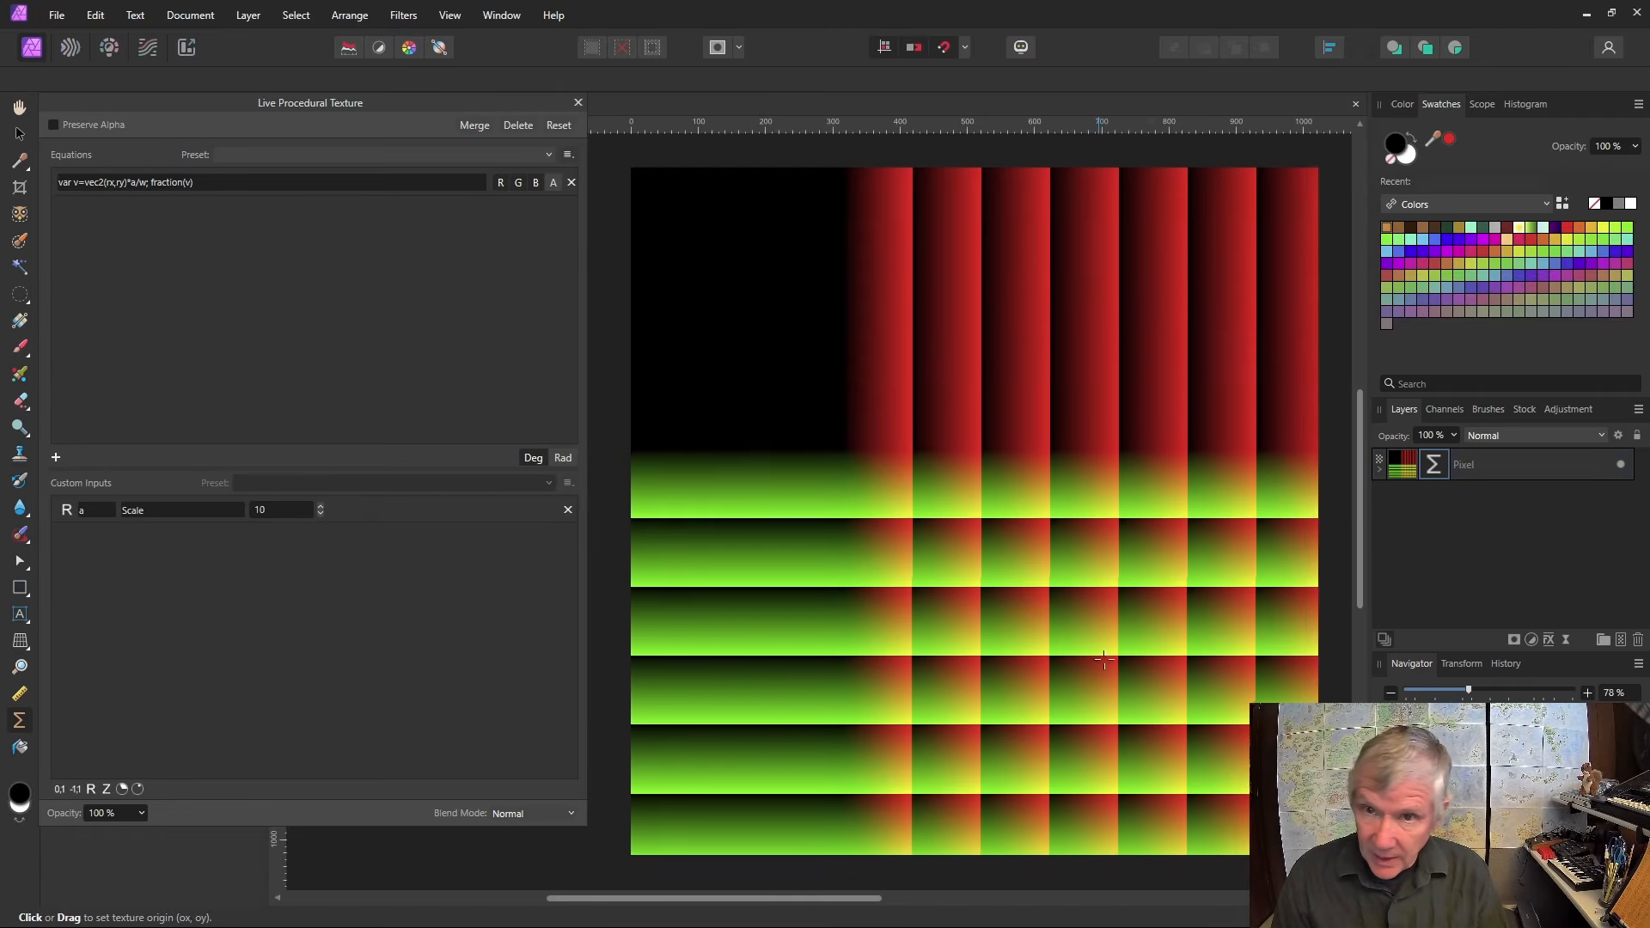
pyautogui.moveTo(846, 450); pyautogui.dragTo(859, 447)
pyautogui.moveTo(1114, 659); pyautogui.dragTo(1113, 655)
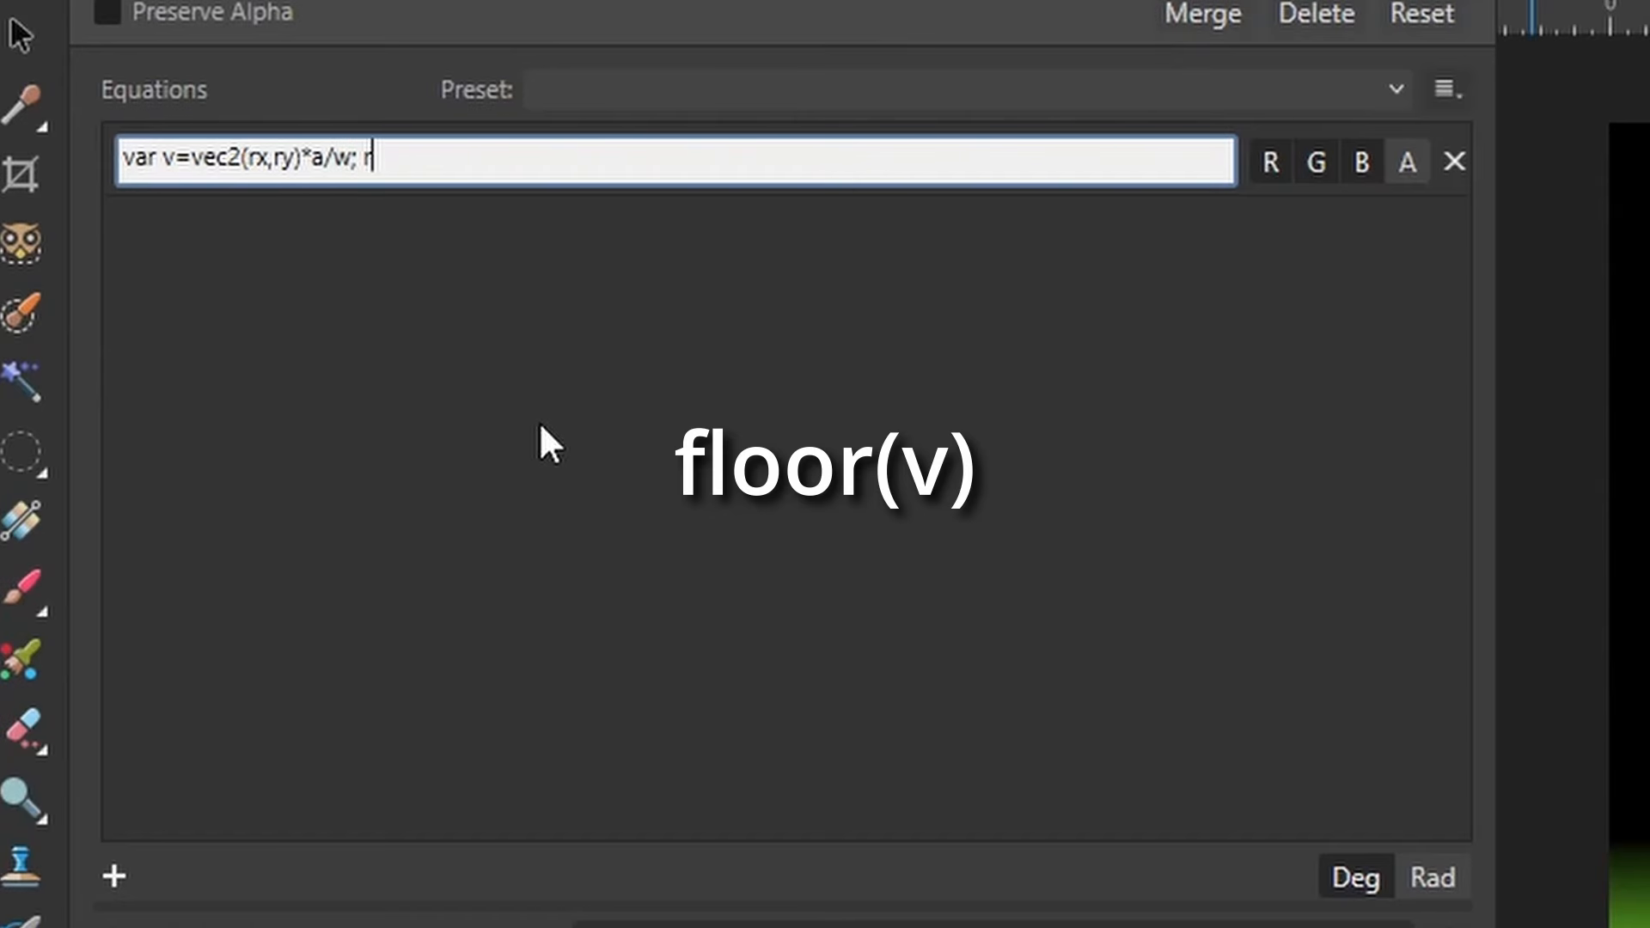
# Replace the equation's final expression with floor(v) and move the texture origin to about the canvas centre.
pyautogui.press('BackSpace')
pyautogui.write('floor(v)')
pyautogui.press('Return')
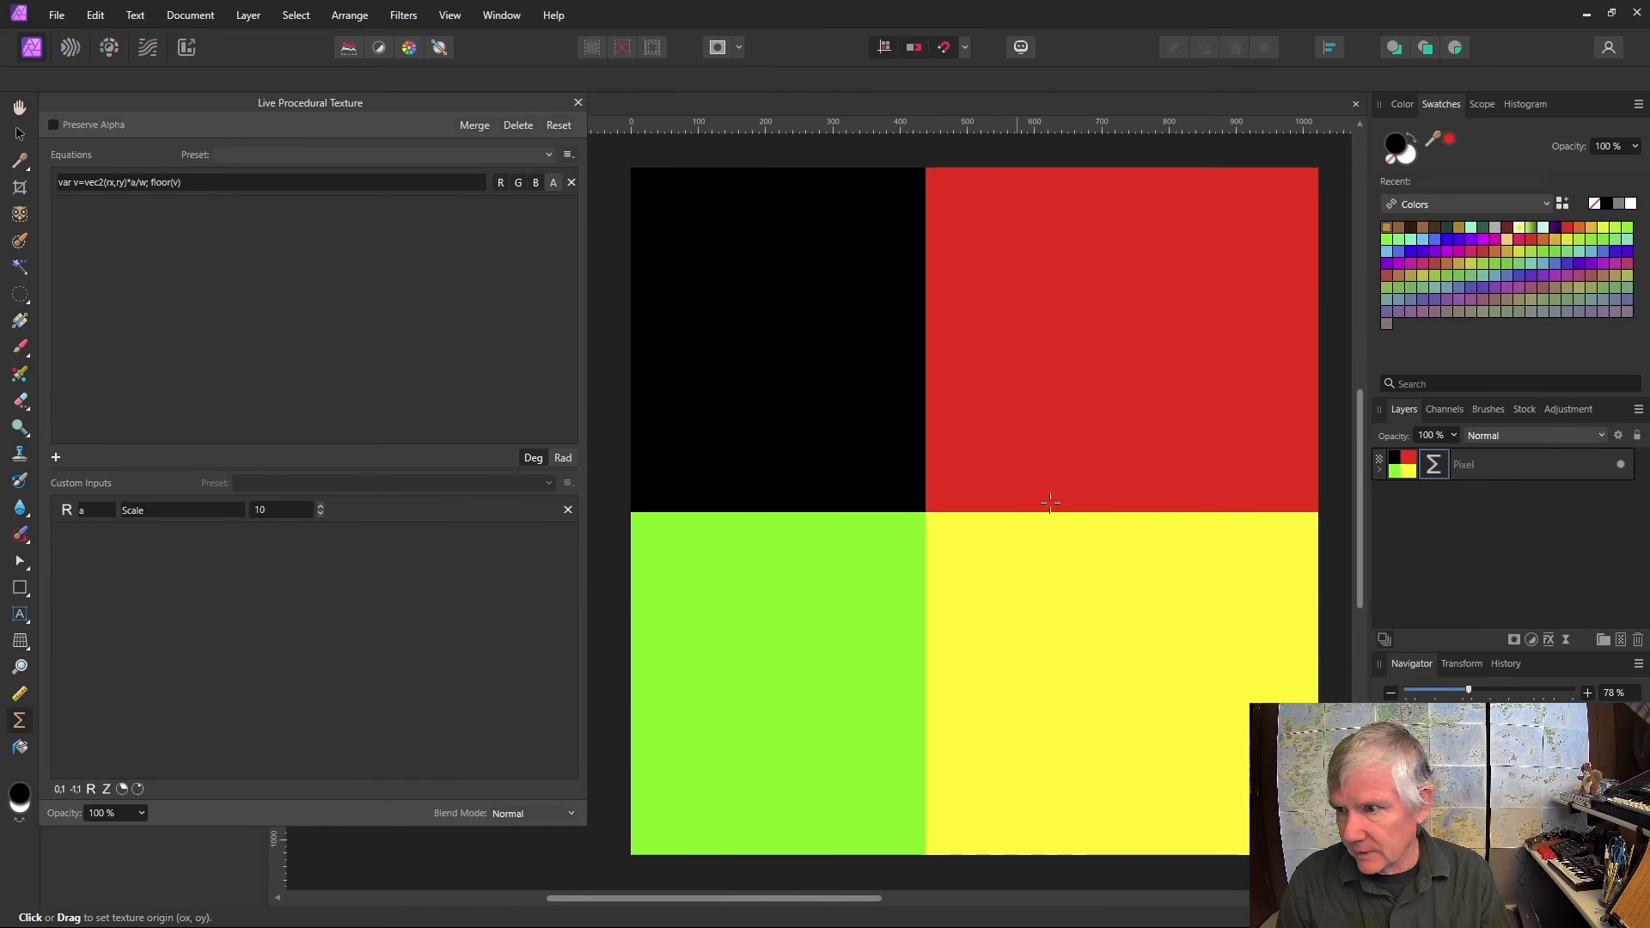
pyautogui.moveTo(929, 515); pyautogui.dragTo(956, 517)
pyautogui.moveTo(956, 517); pyautogui.dragTo(968, 517)
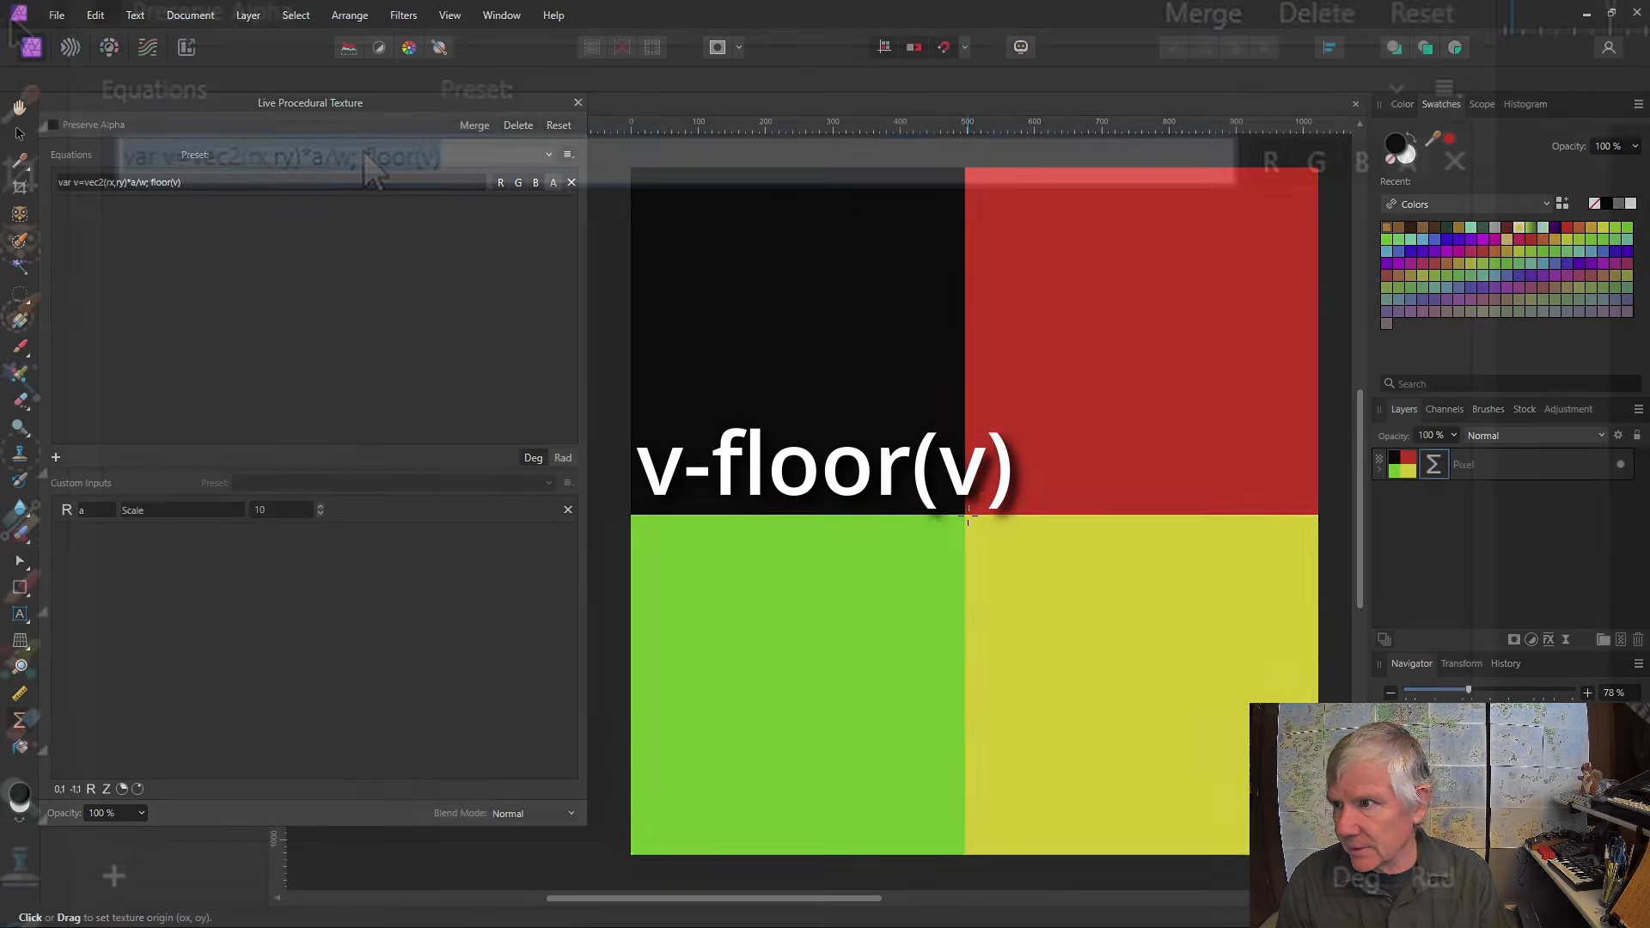
# Change the equation's final expression to v-floor(v) and shift the texture origin across the canvas.
pyautogui.click(364, 159)
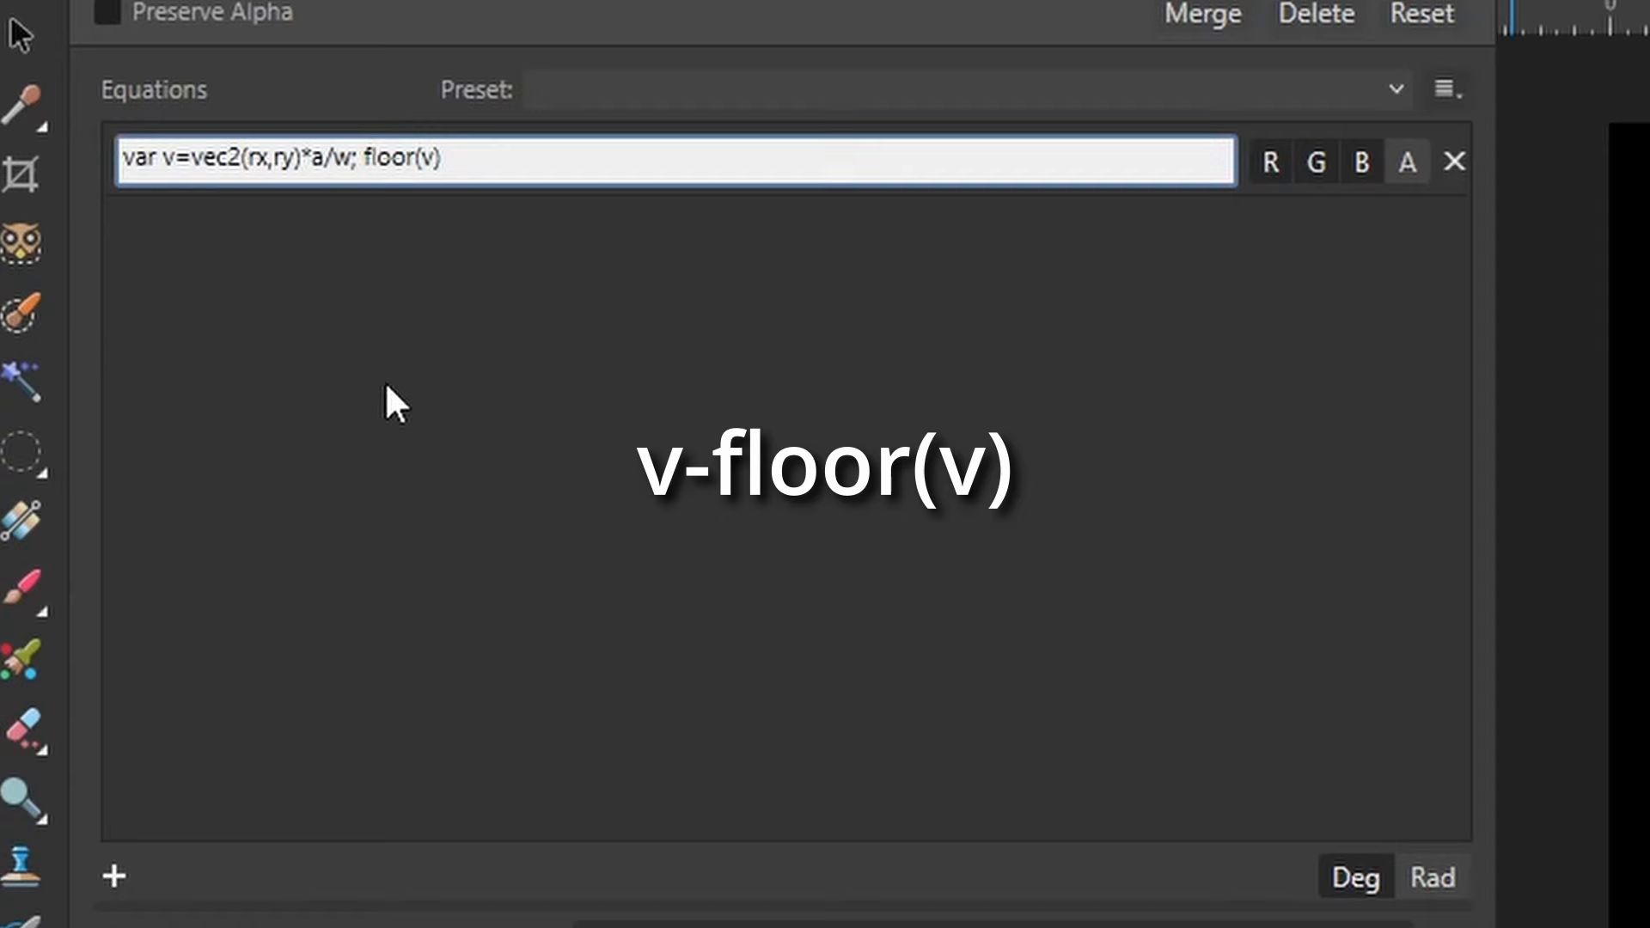
pyautogui.write('v')
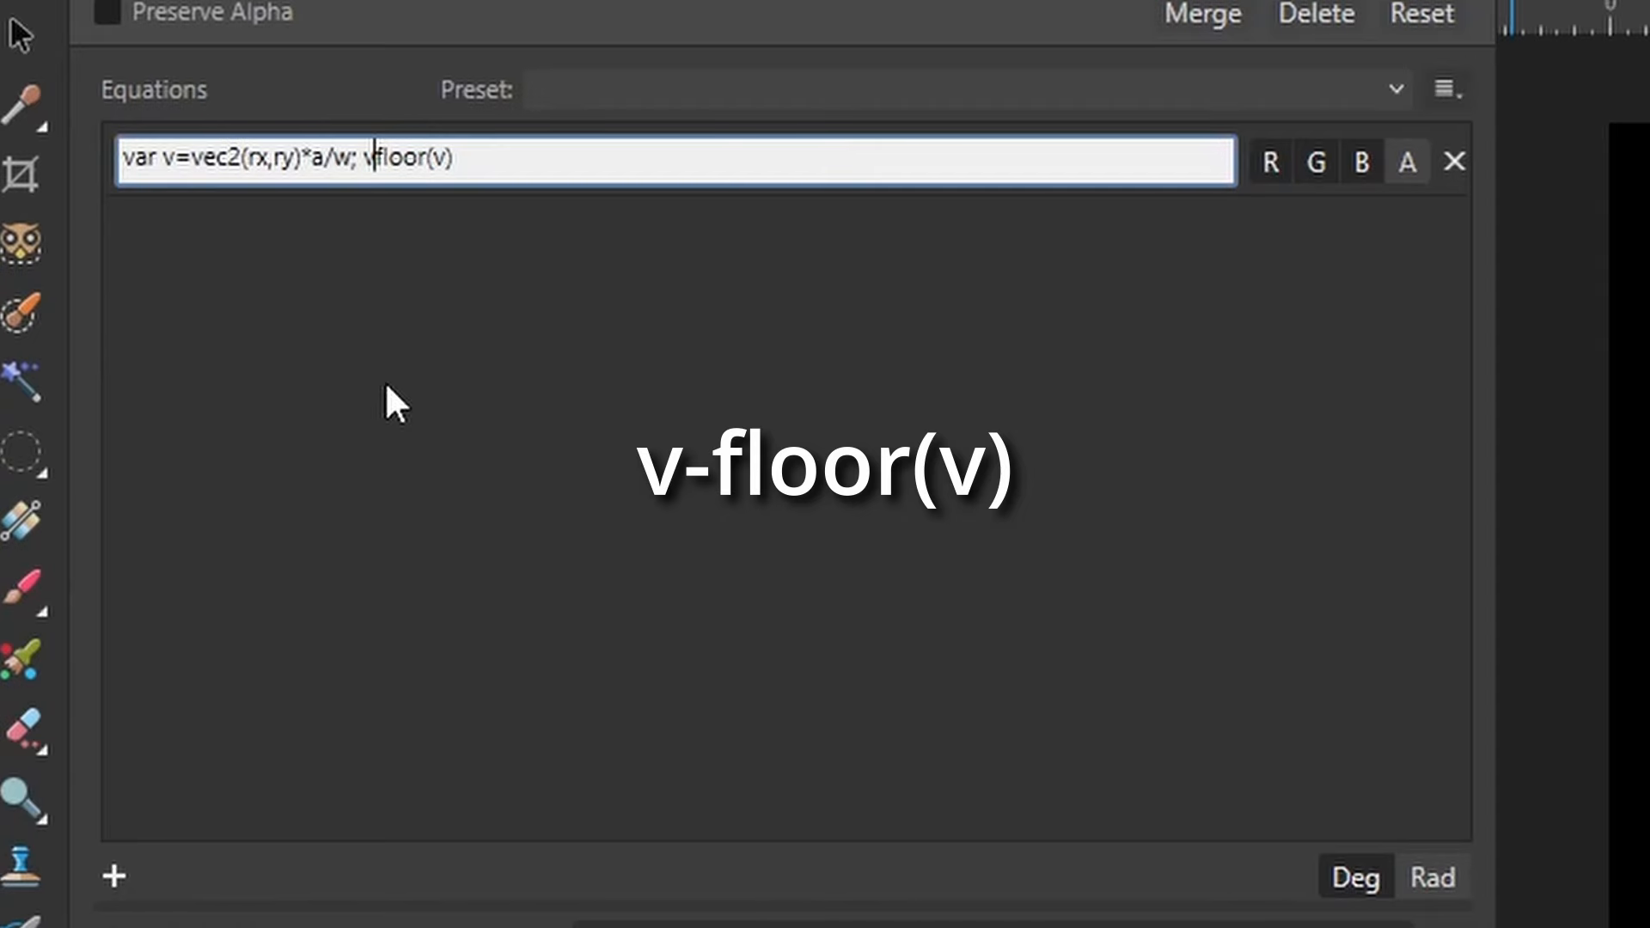
pyautogui.write('-')
pyautogui.press('Return')
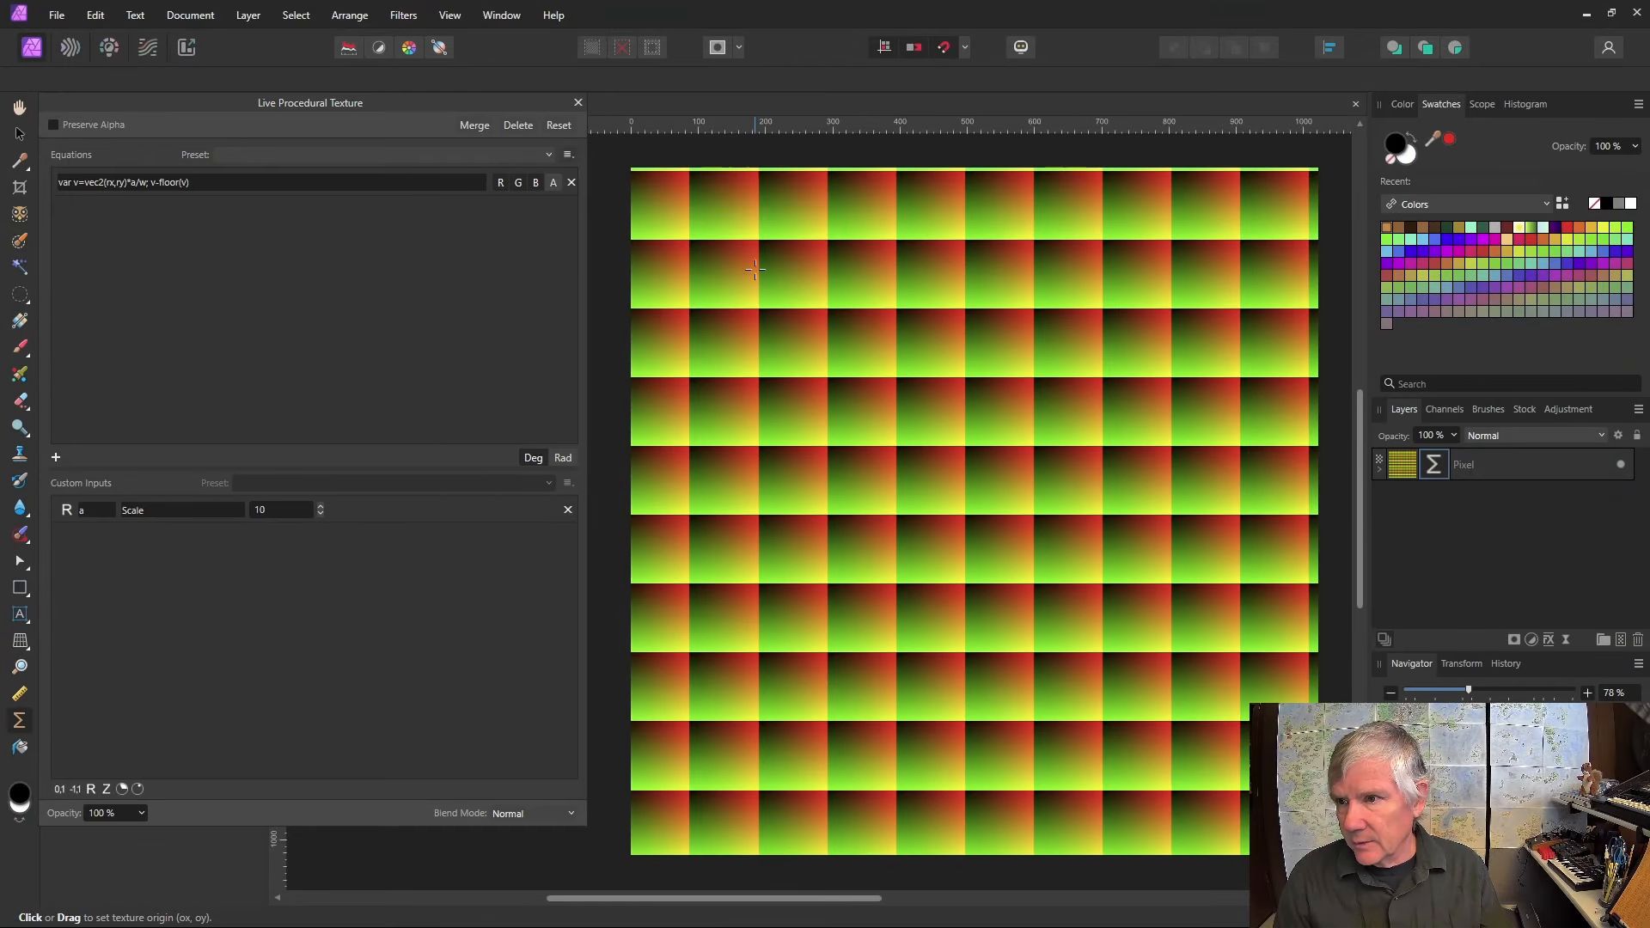
pyautogui.moveTo(885, 327); pyautogui.dragTo(1066, 194)
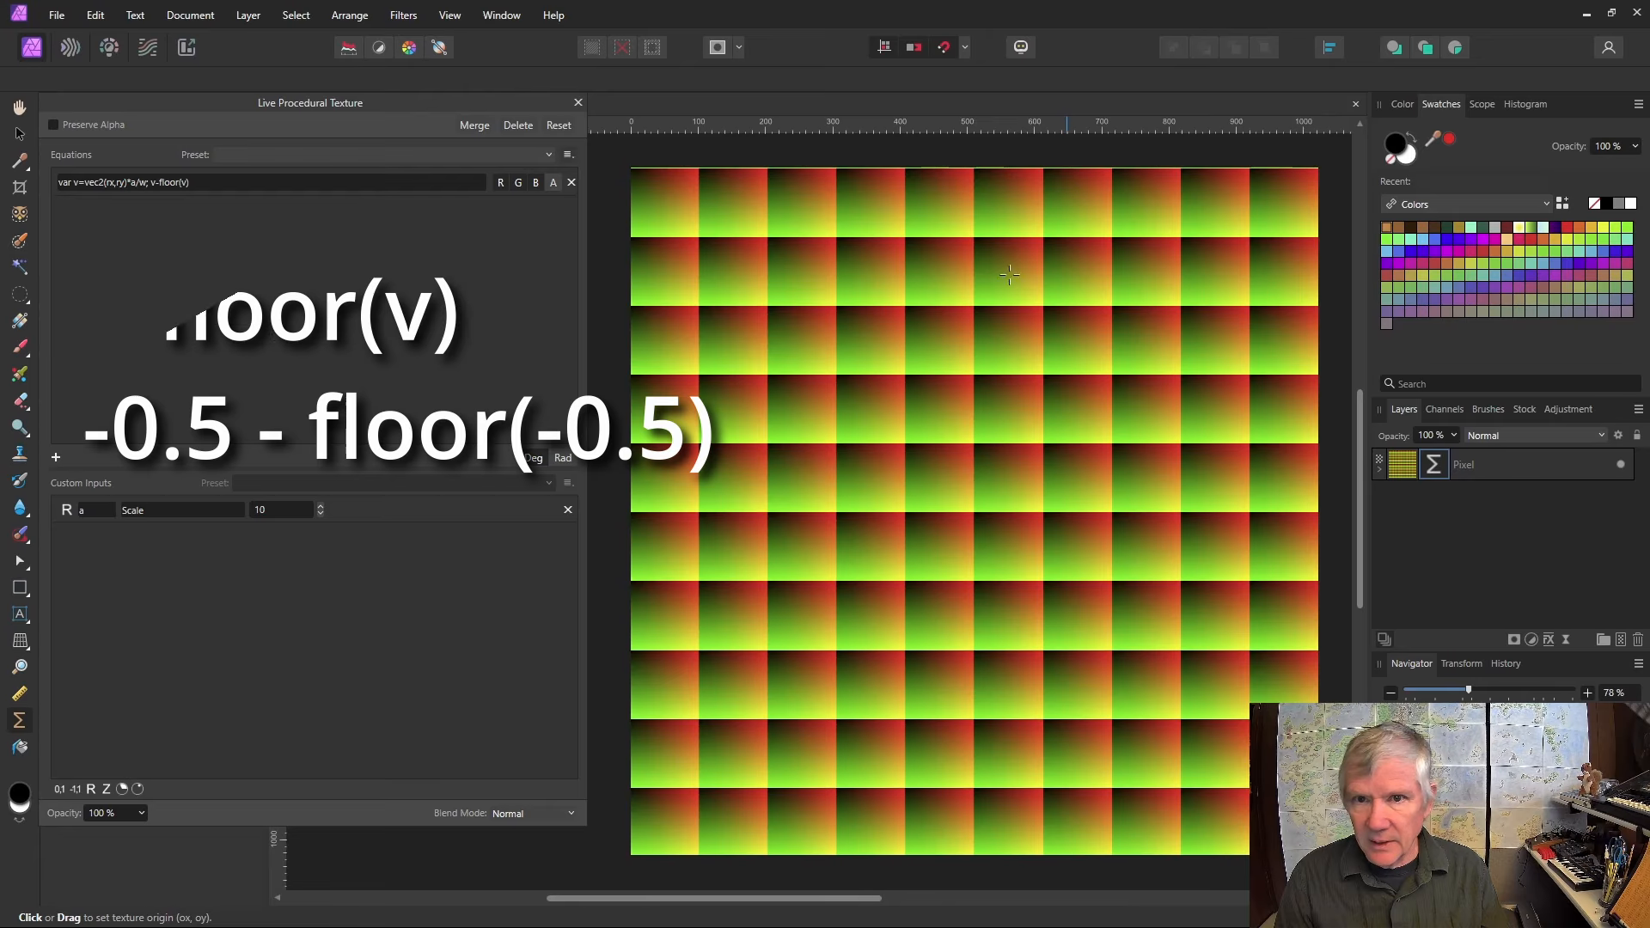
pyautogui.moveTo(923, 326); pyautogui.dragTo(925, 326)
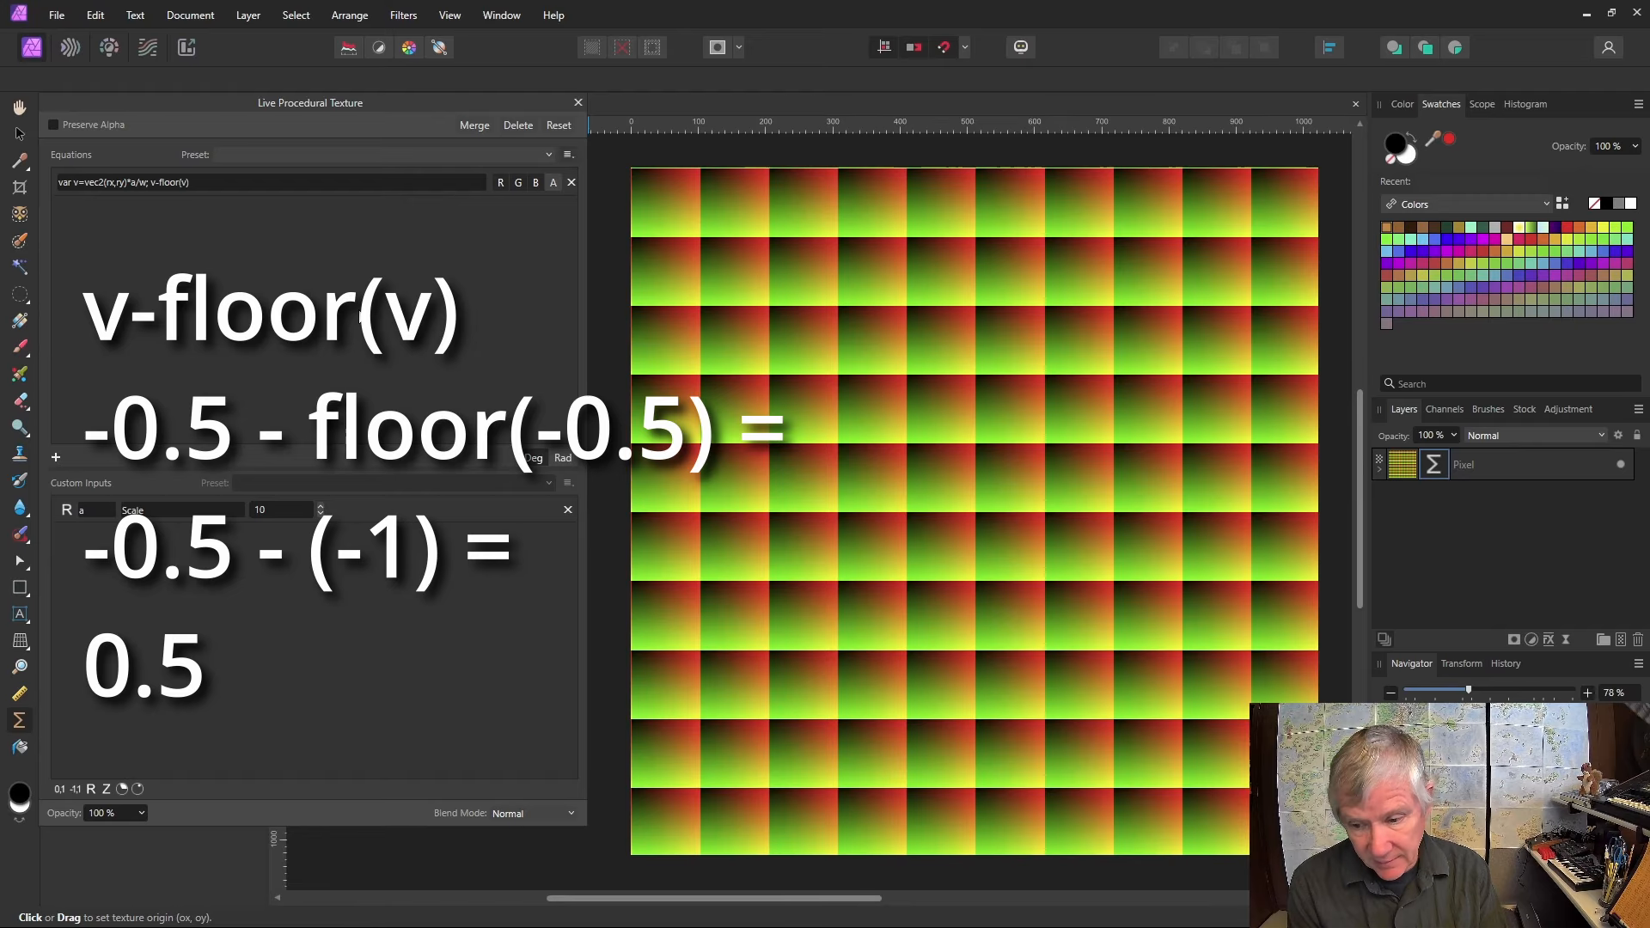
# Replace floor with ceil in the equation so its final expression reads v-ceil(v).
pyautogui.click(162, 182)
pyautogui.moveTo(170, 181); pyautogui.dragTo(183, 183)
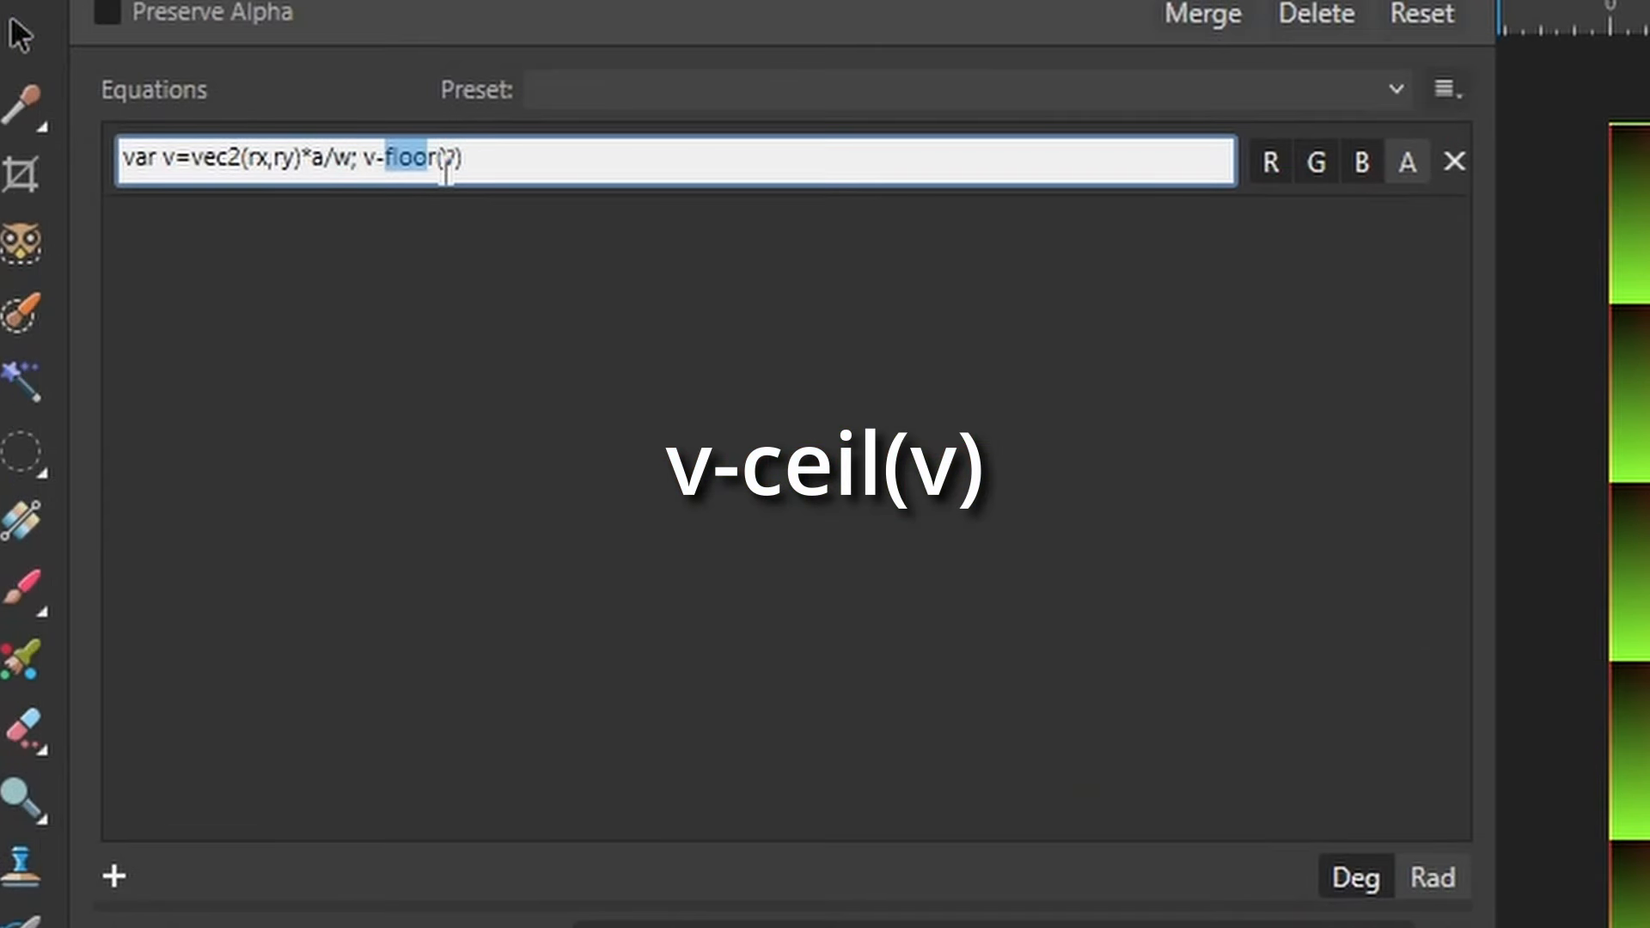
pyautogui.click(184, 182)
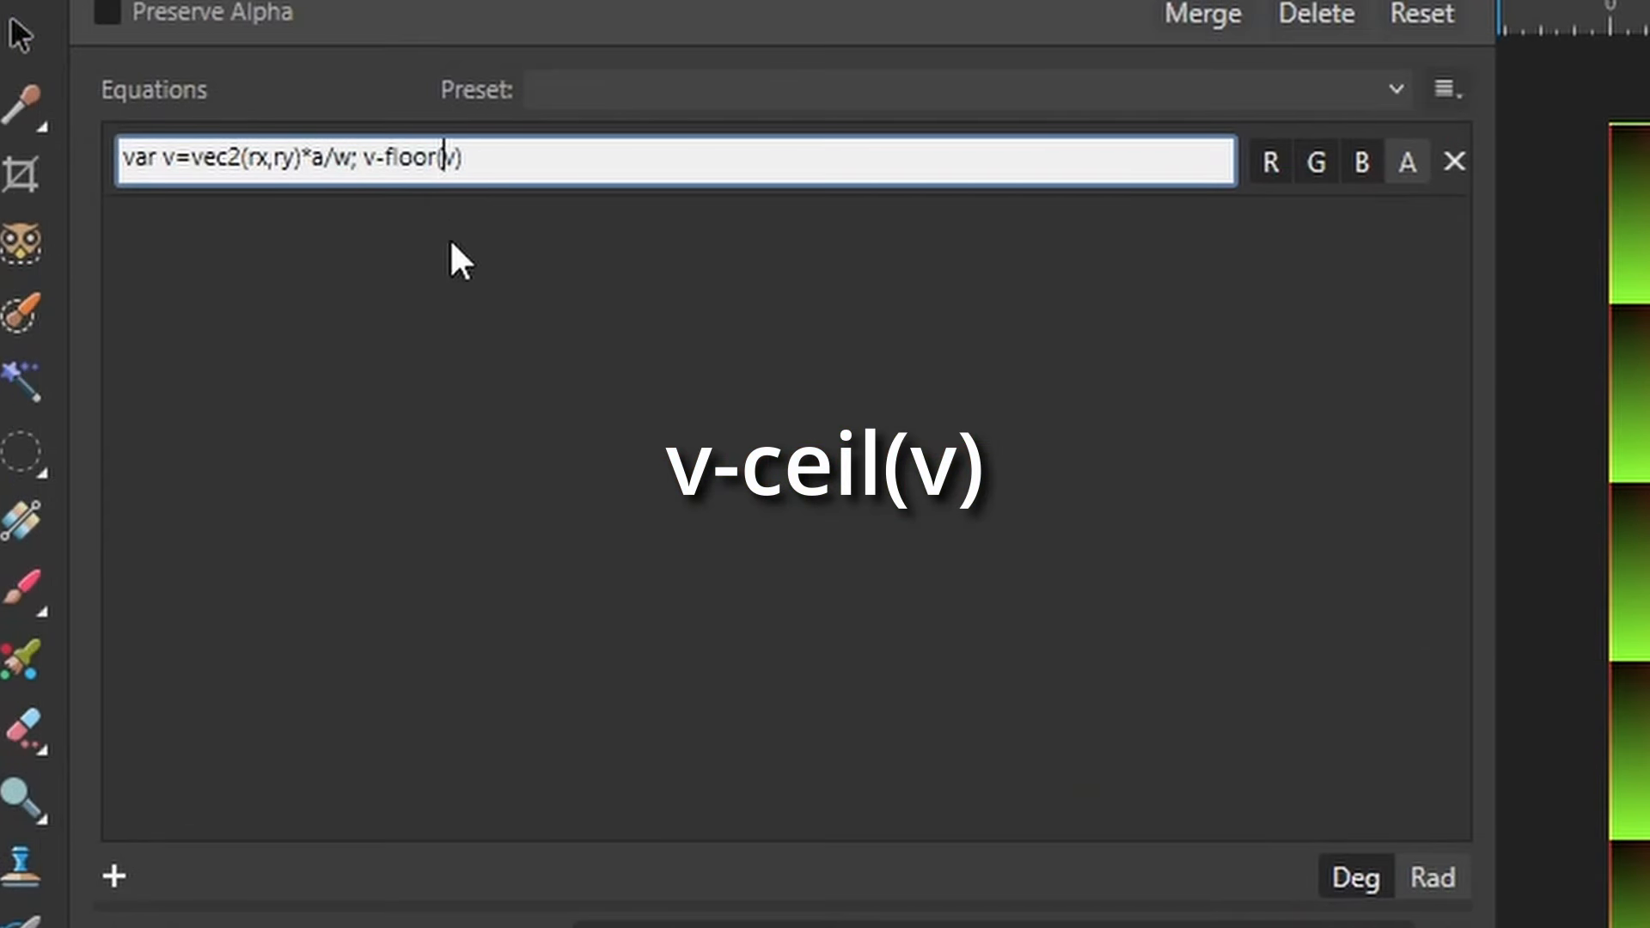
pyautogui.click(435, 160)
pyautogui.press('BackSpace')
pyautogui.press('BackSpace')
pyautogui.press('BackSpace')
pyautogui.press('BackSpace')
pyautogui.press('BackSpace')
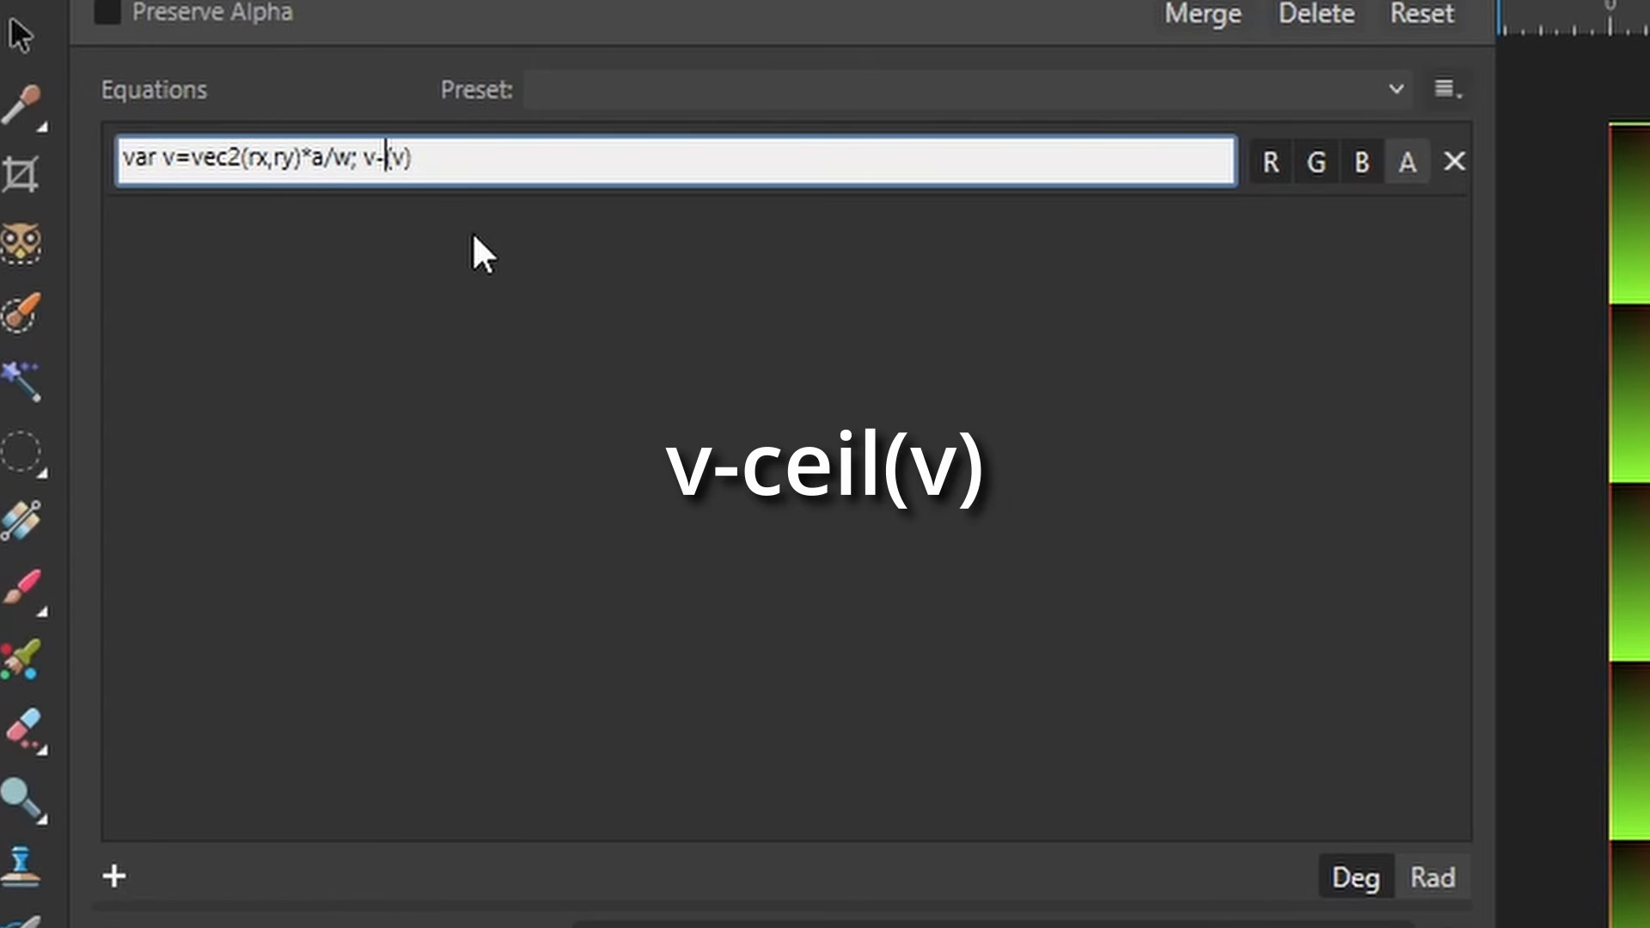
pyautogui.write('ceil')
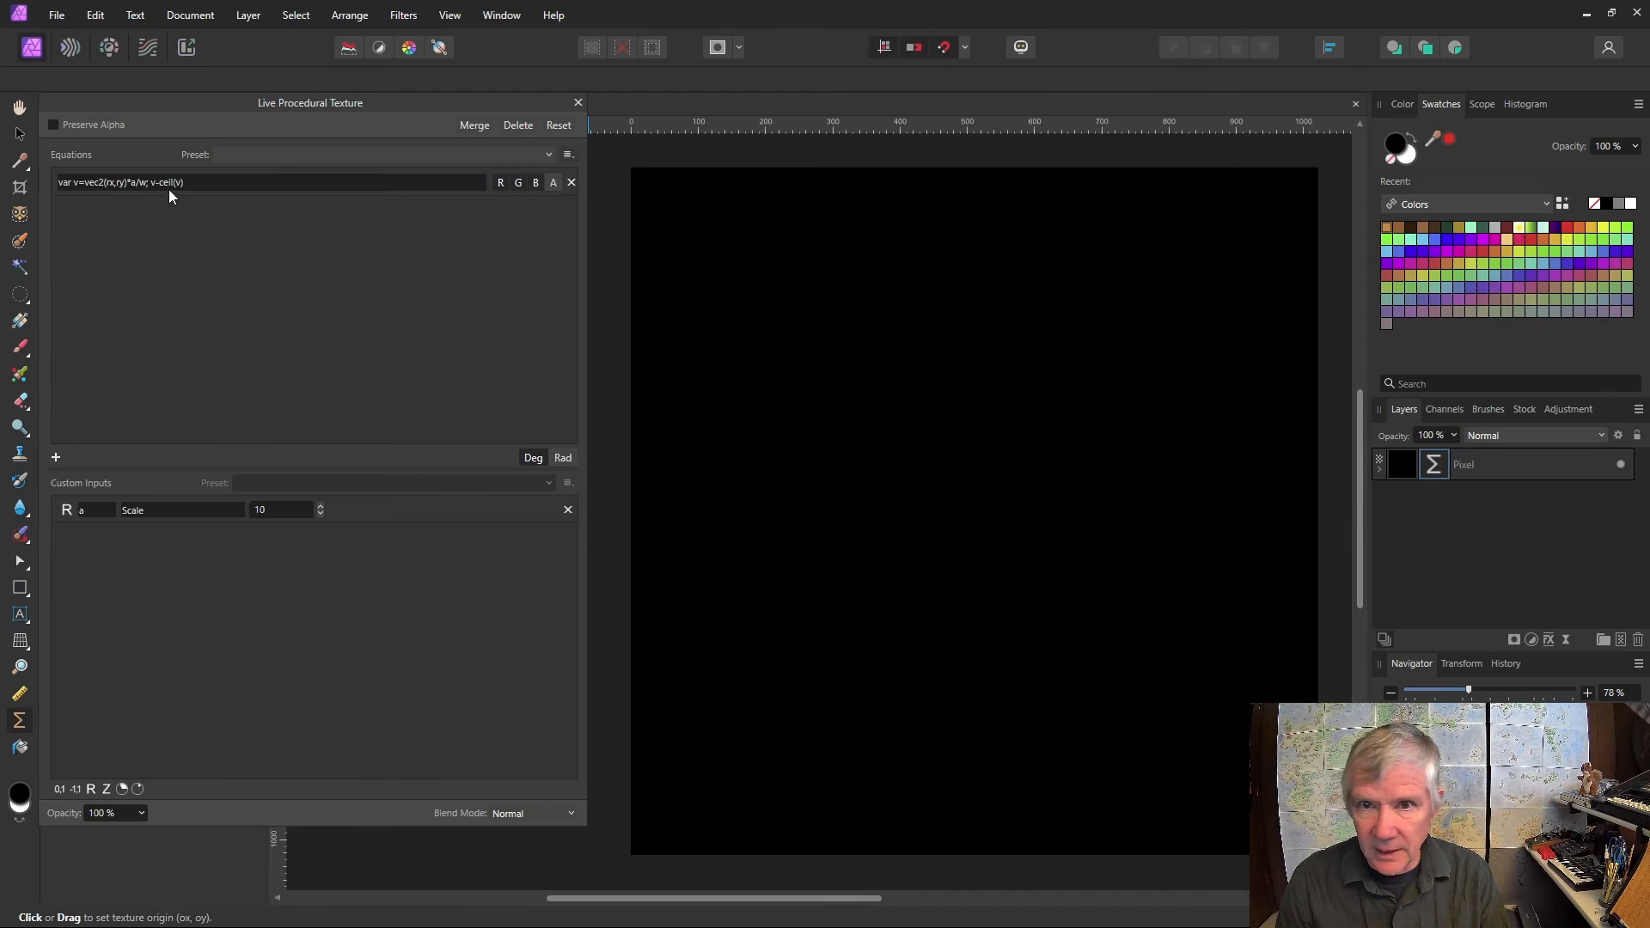
# Reverse the subtraction so the equation's final expression becomes ceil(v)-v.
pyautogui.click(158, 182)
pyautogui.click(159, 181)
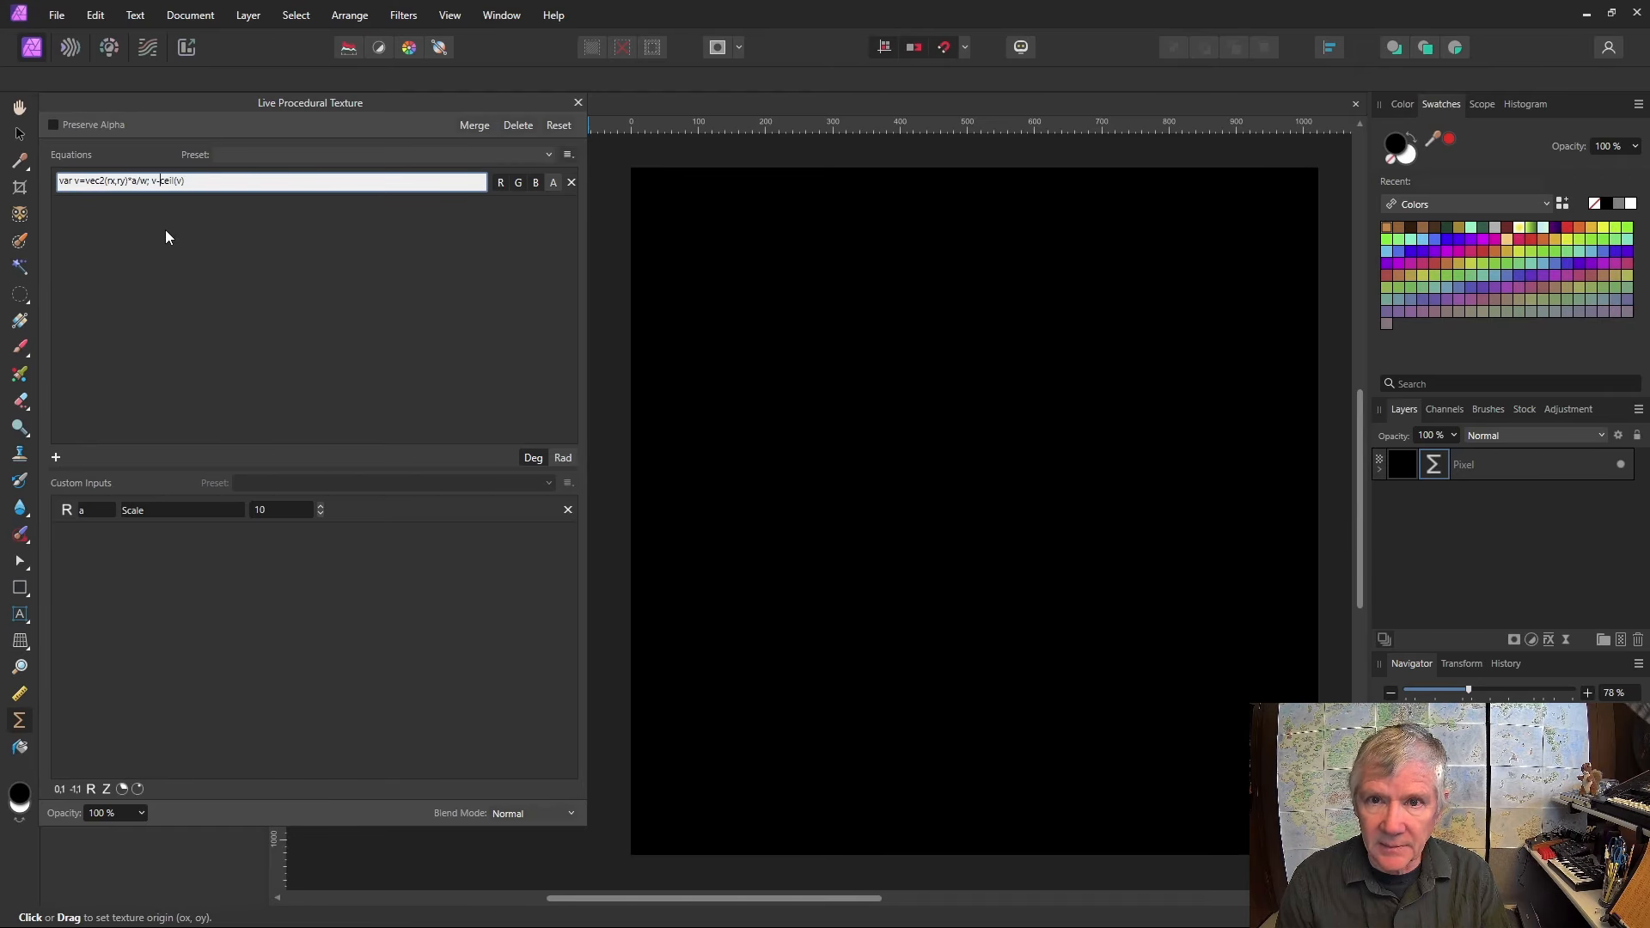
pyautogui.press('BackSpace')
pyautogui.press('BackSpace')
pyautogui.press('BackSpace')
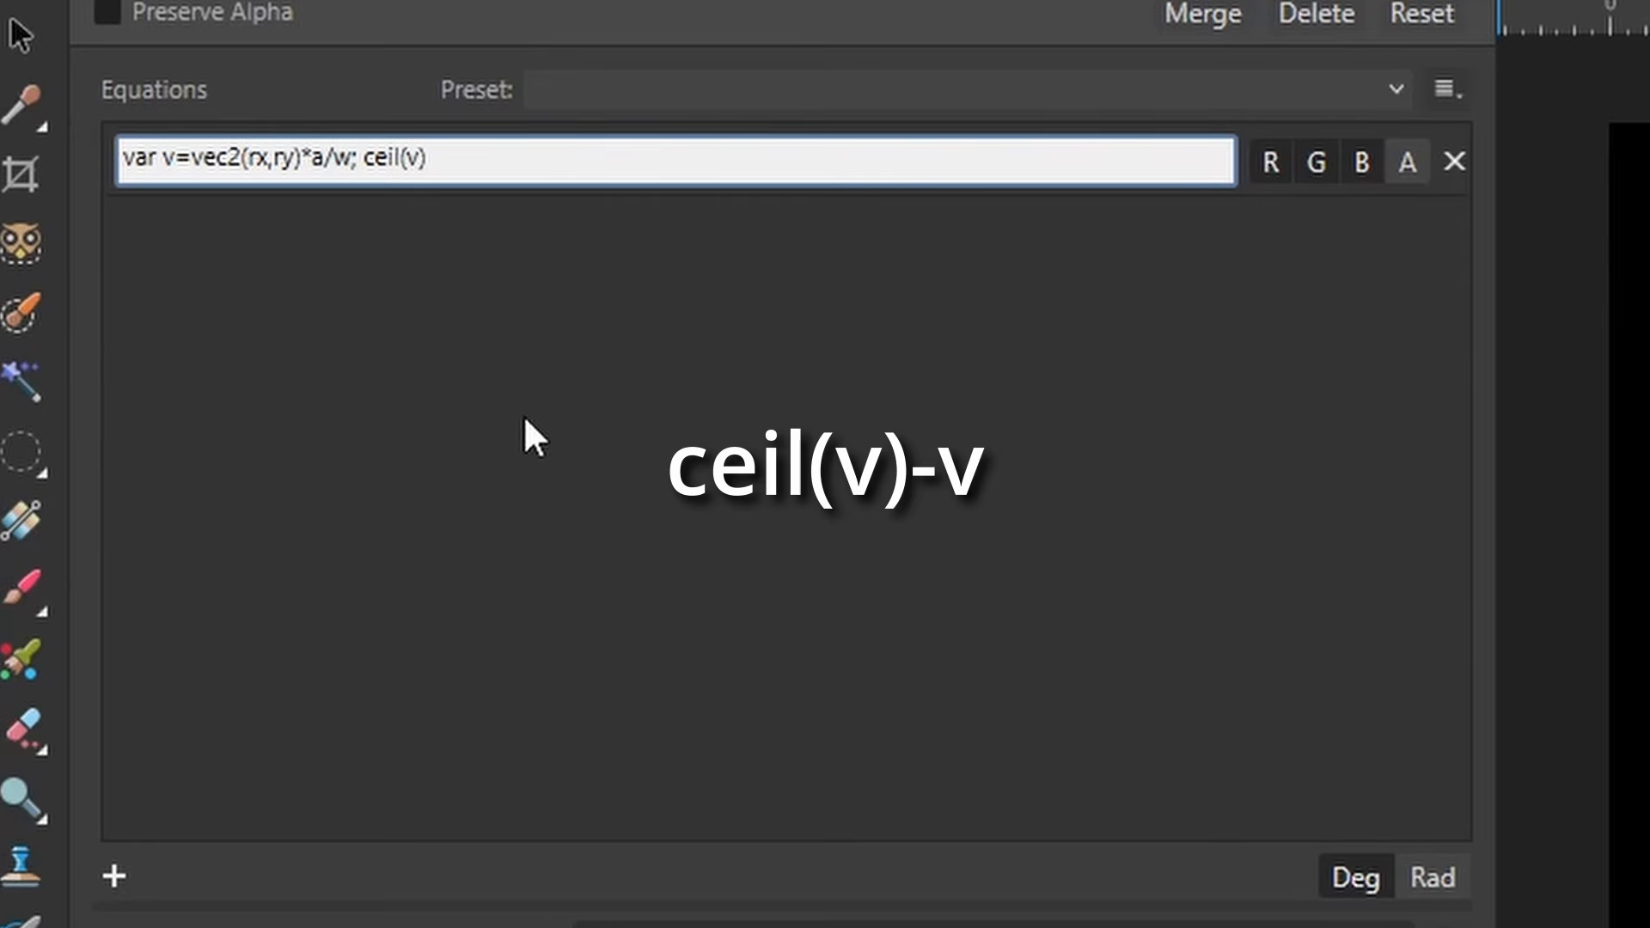
pyautogui.write('-v')
pyautogui.press('Return')
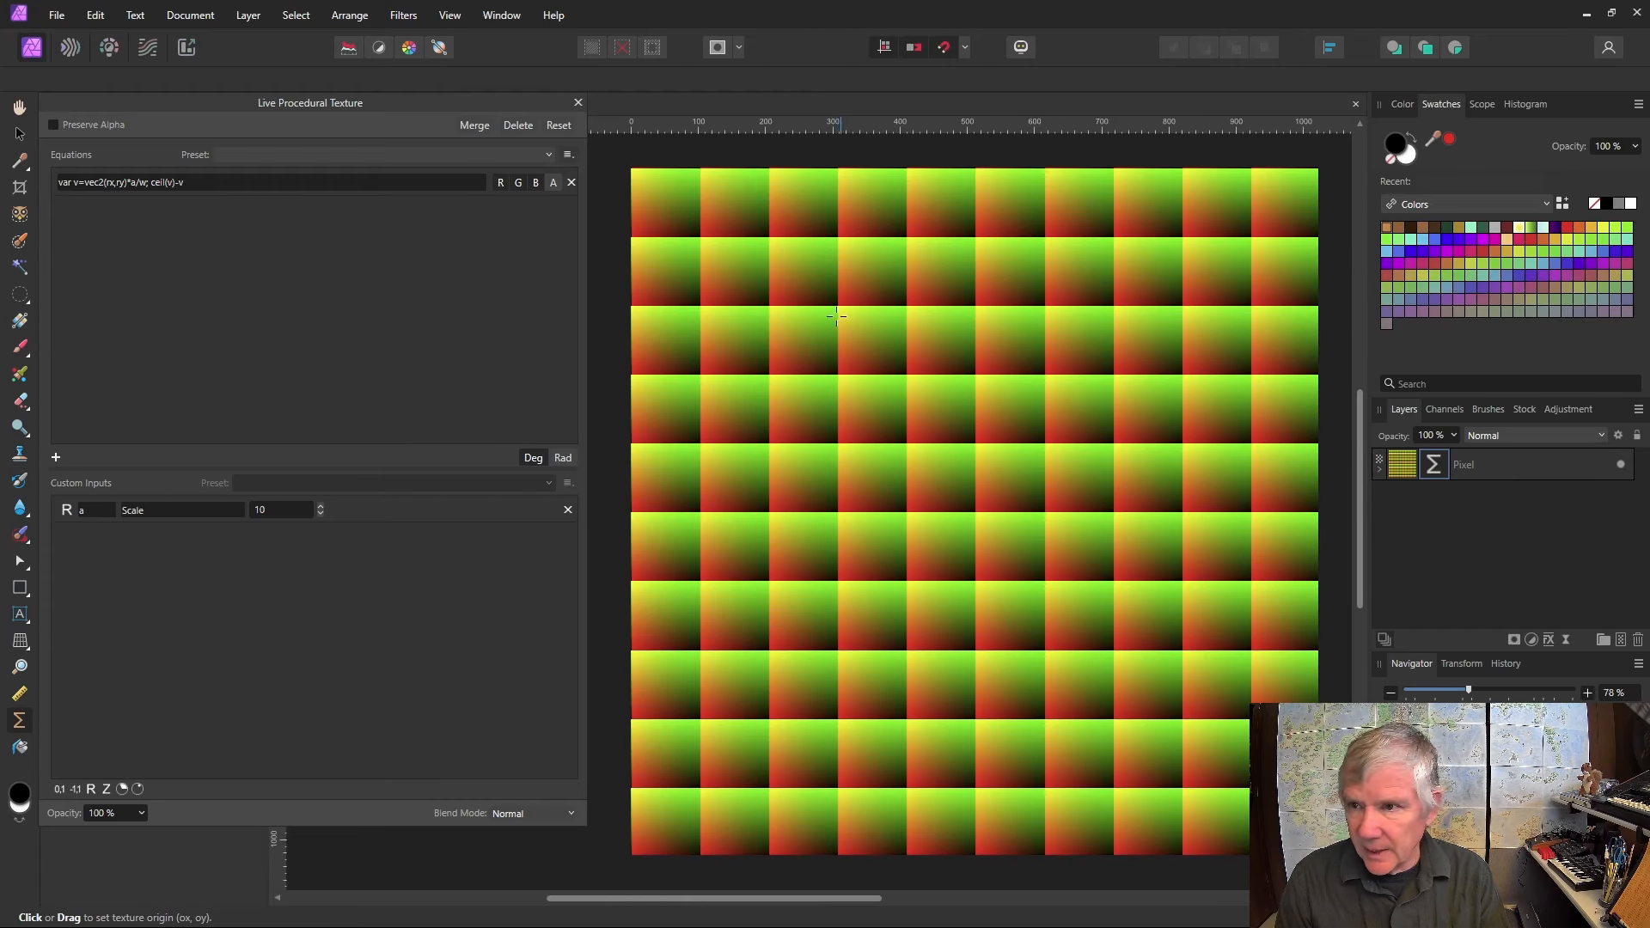
# Replace the equation's final expression ceil(v)-v with v-round(v).
pyautogui.click(106, 184)
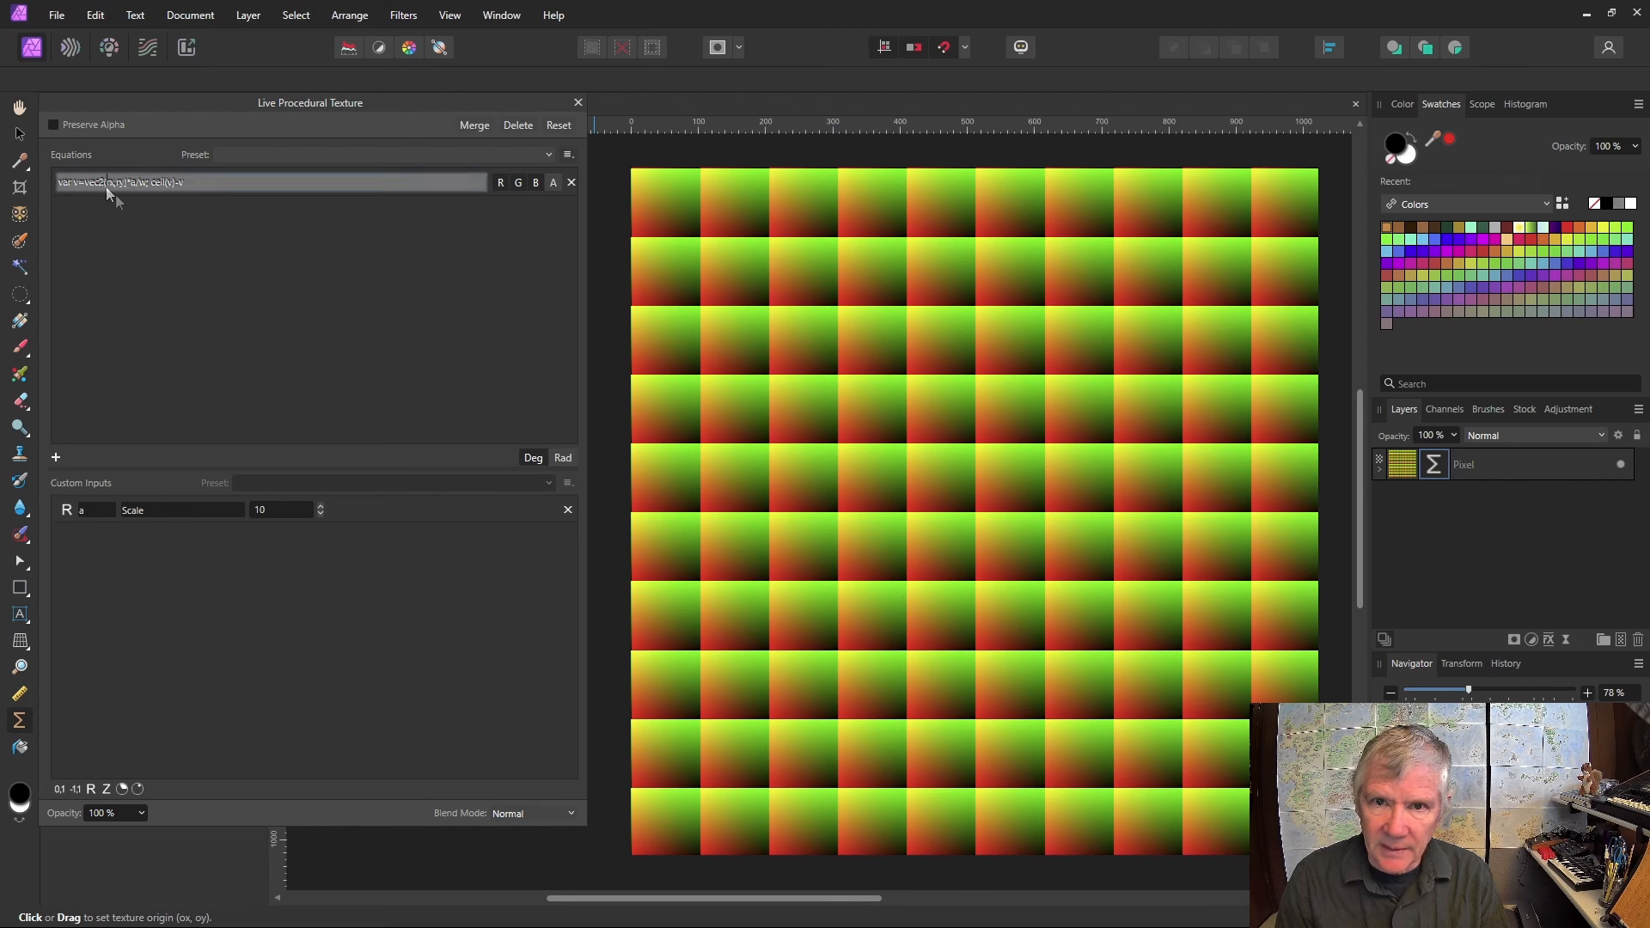
pyautogui.click(150, 238)
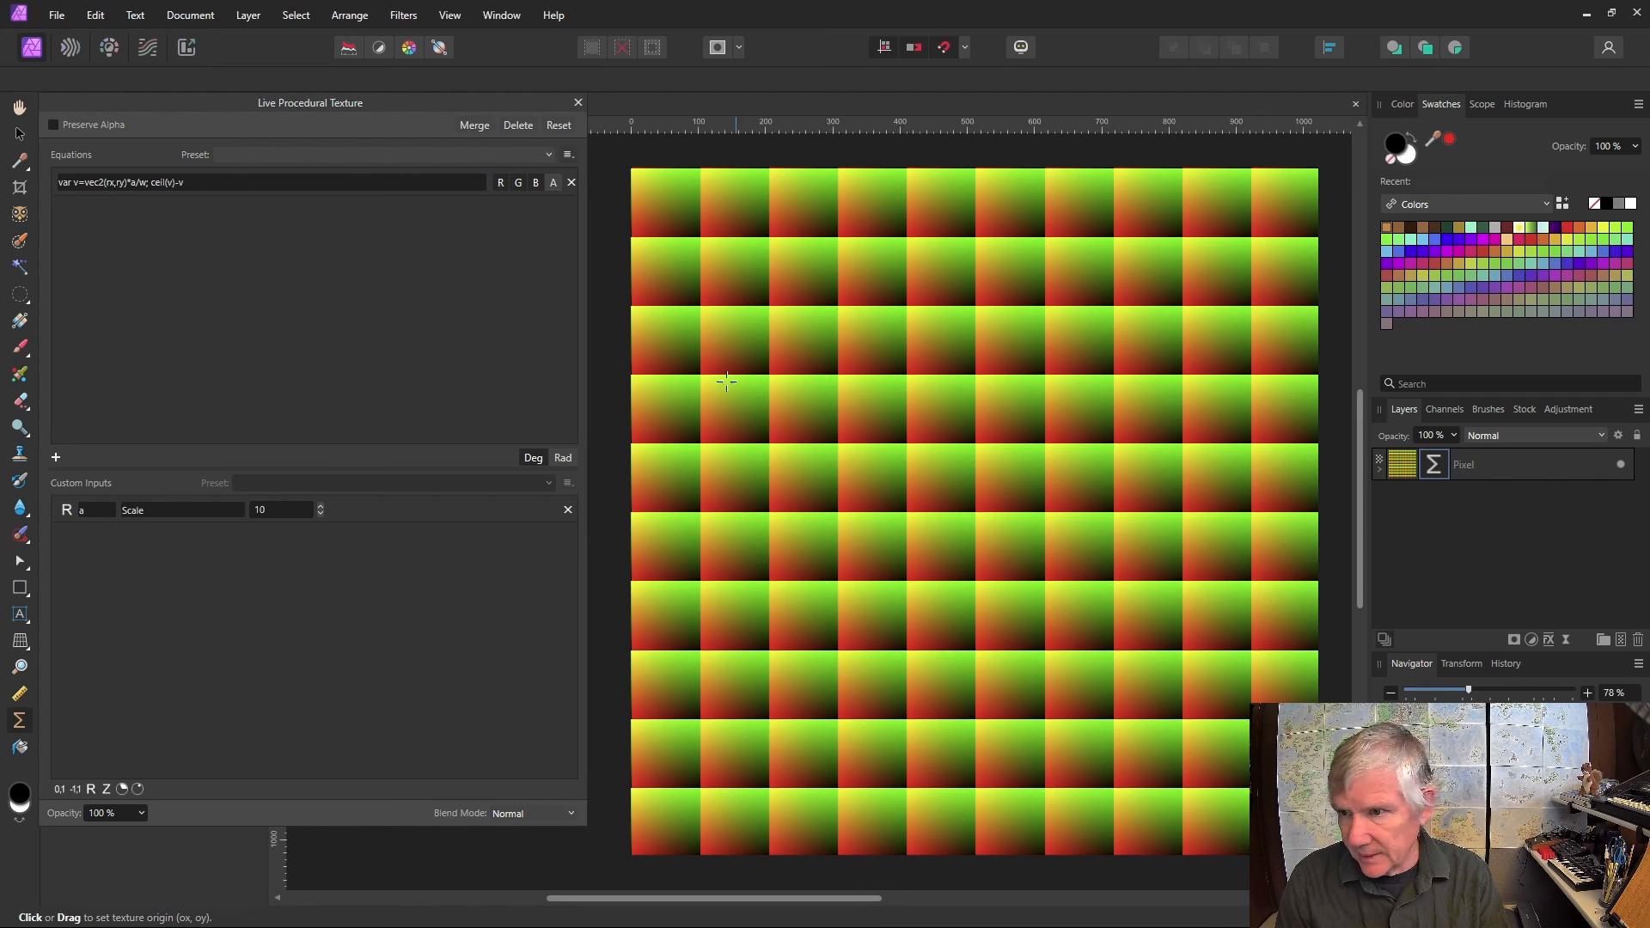
pyautogui.click(153, 182)
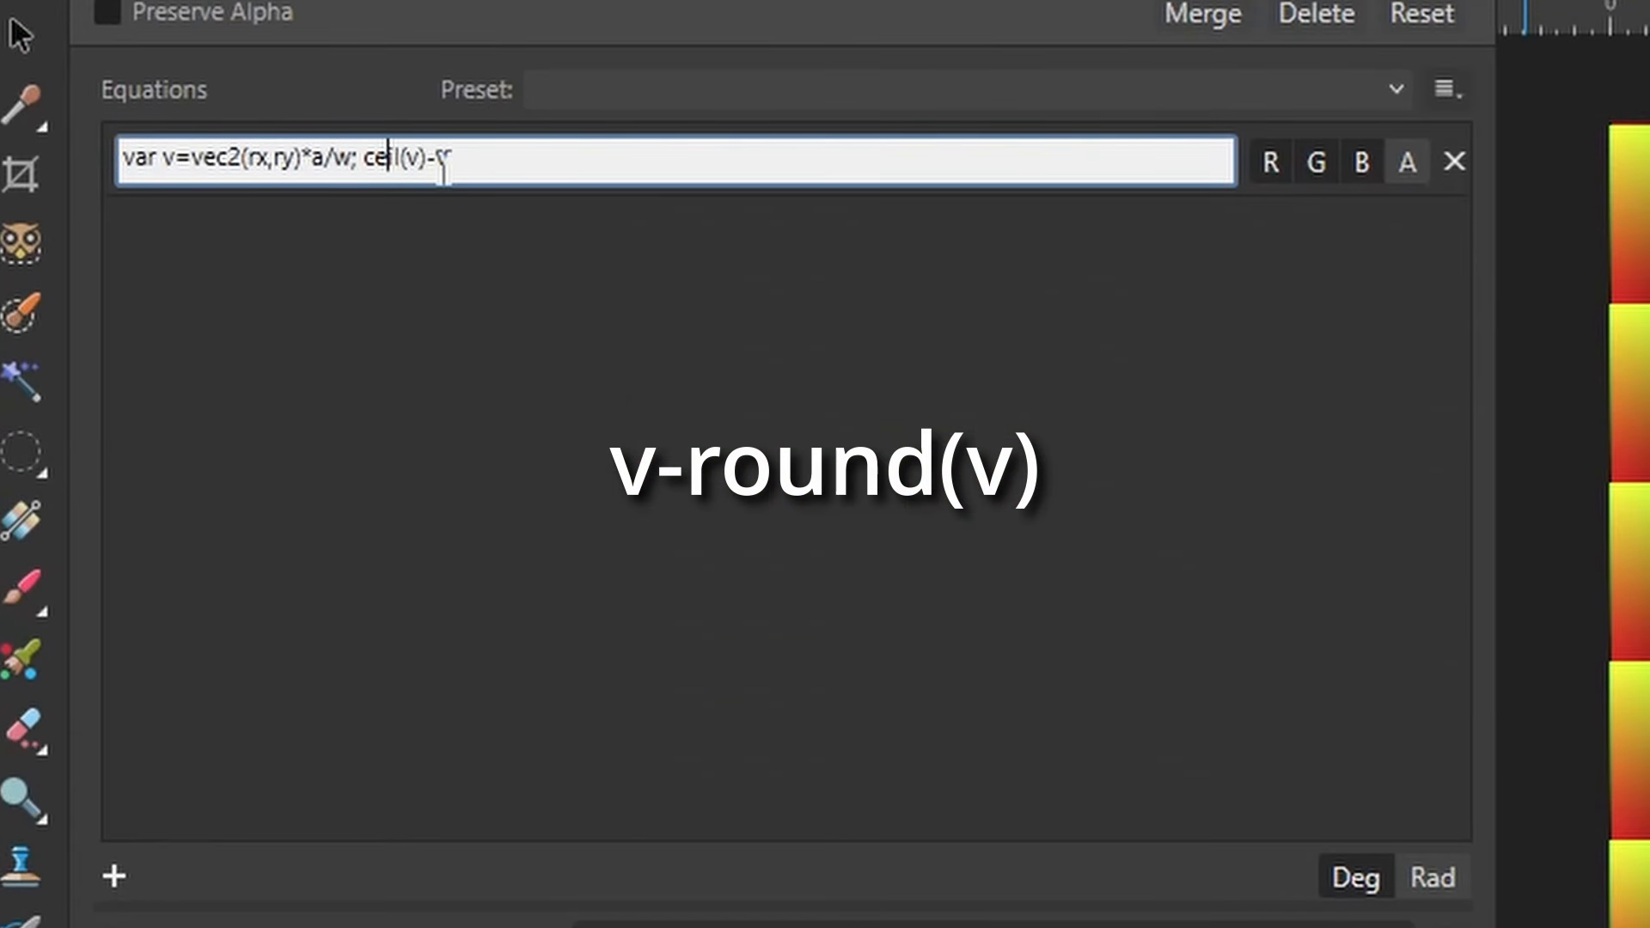
pyautogui.moveTo(442, 168); pyautogui.dragTo(368, 171)
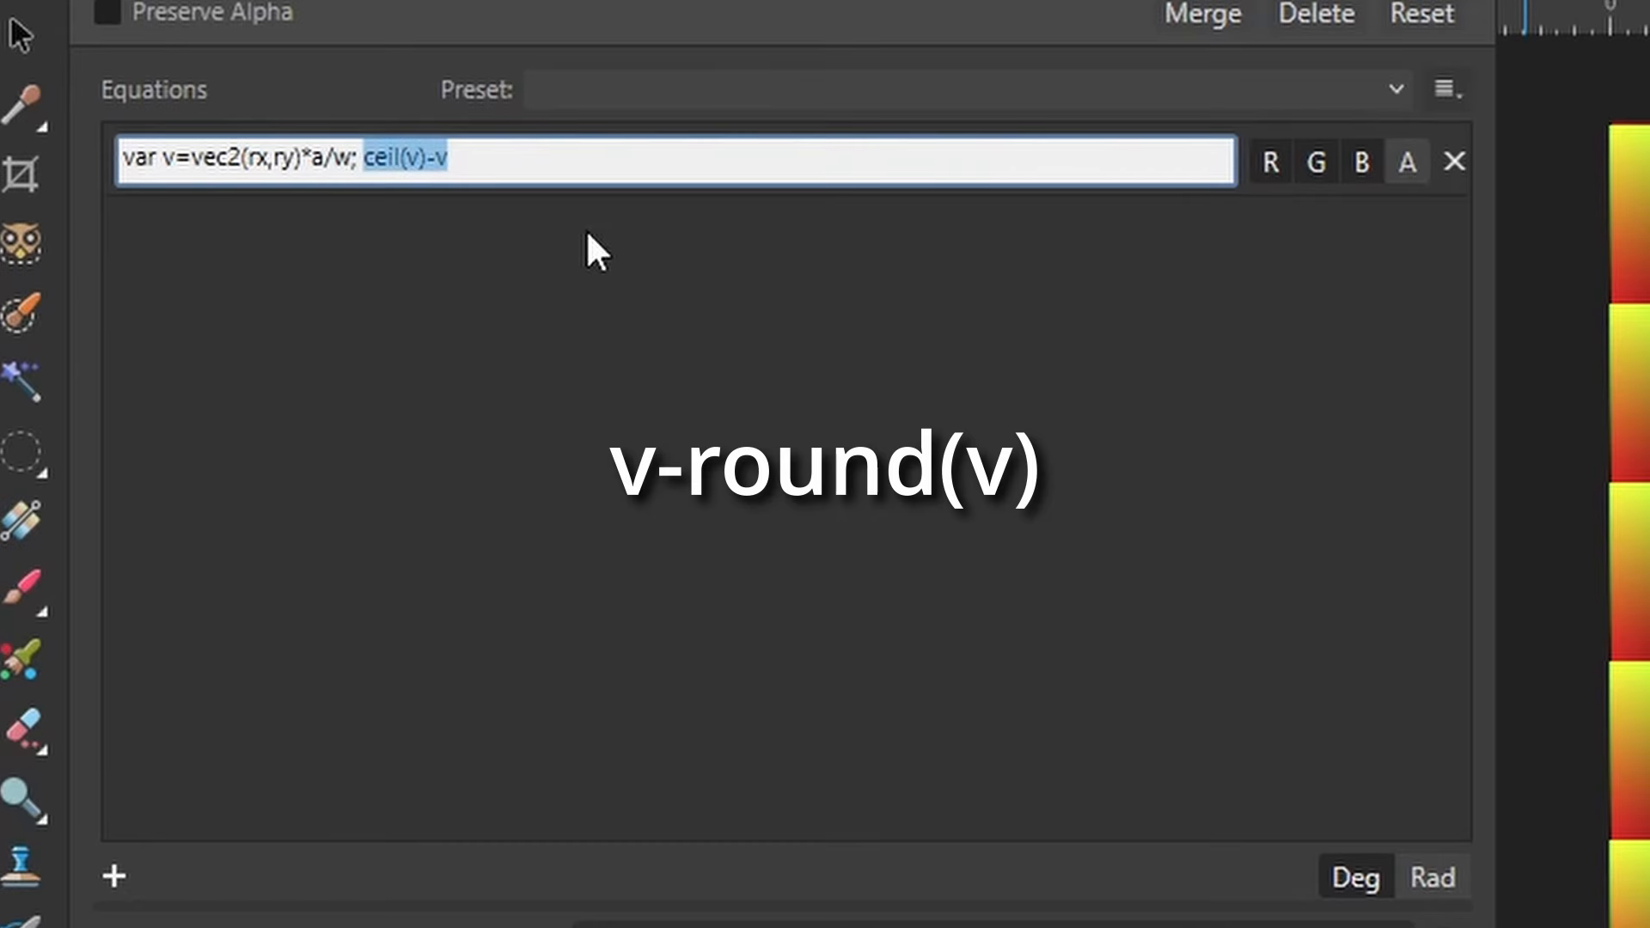
pyautogui.write('v-')
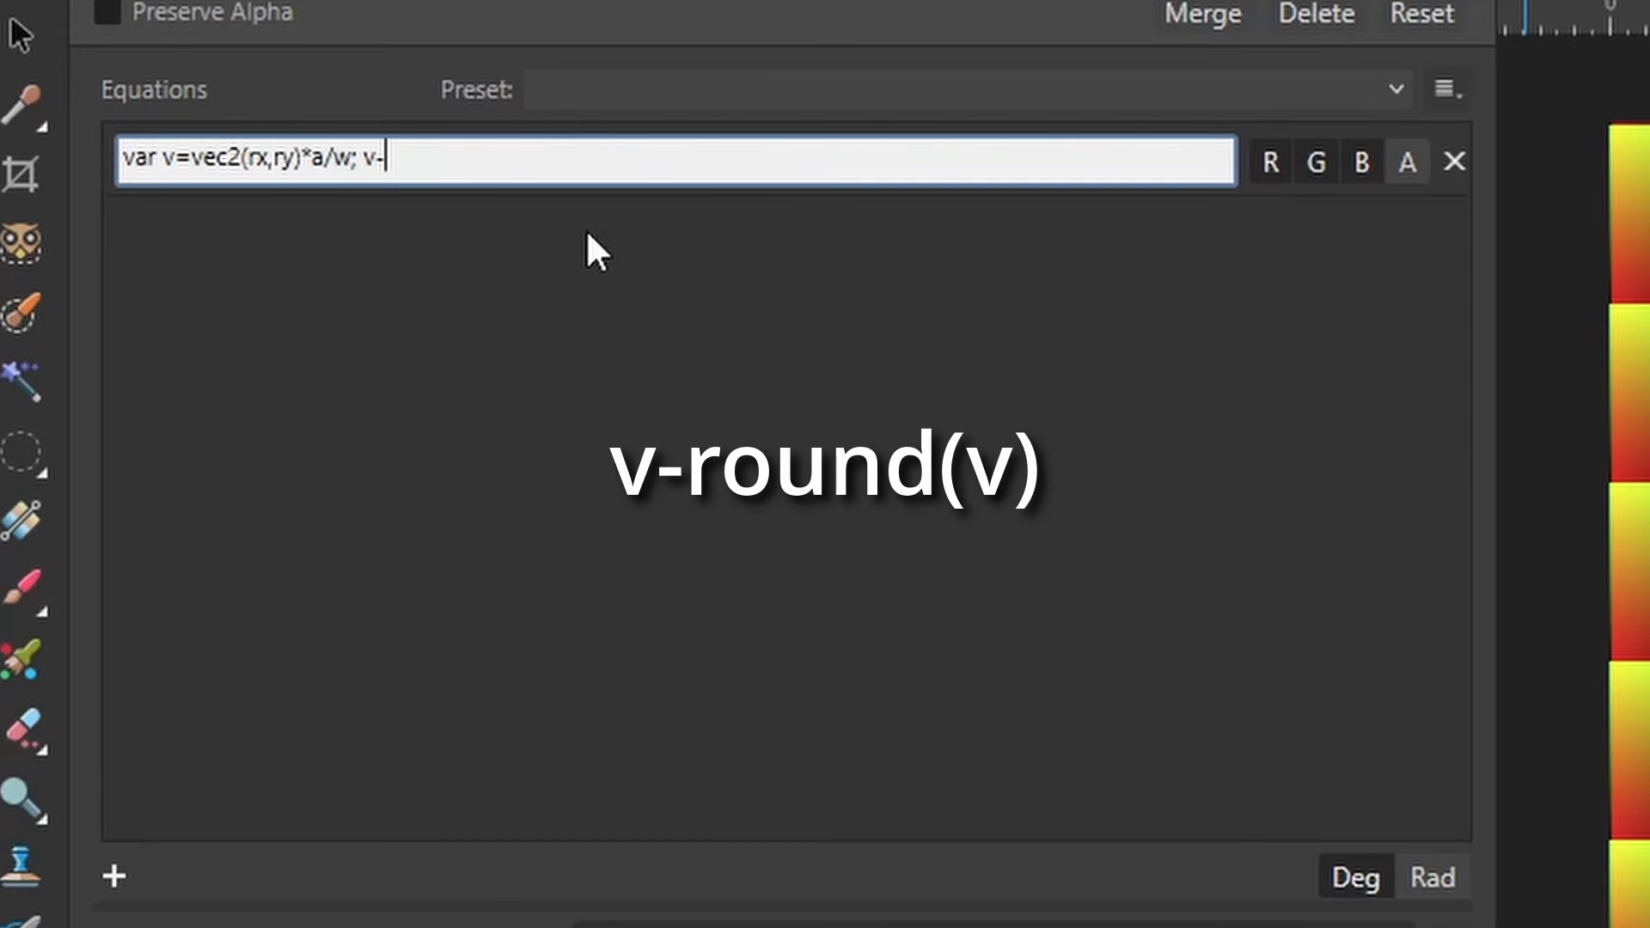
pyautogui.write('round(v)')
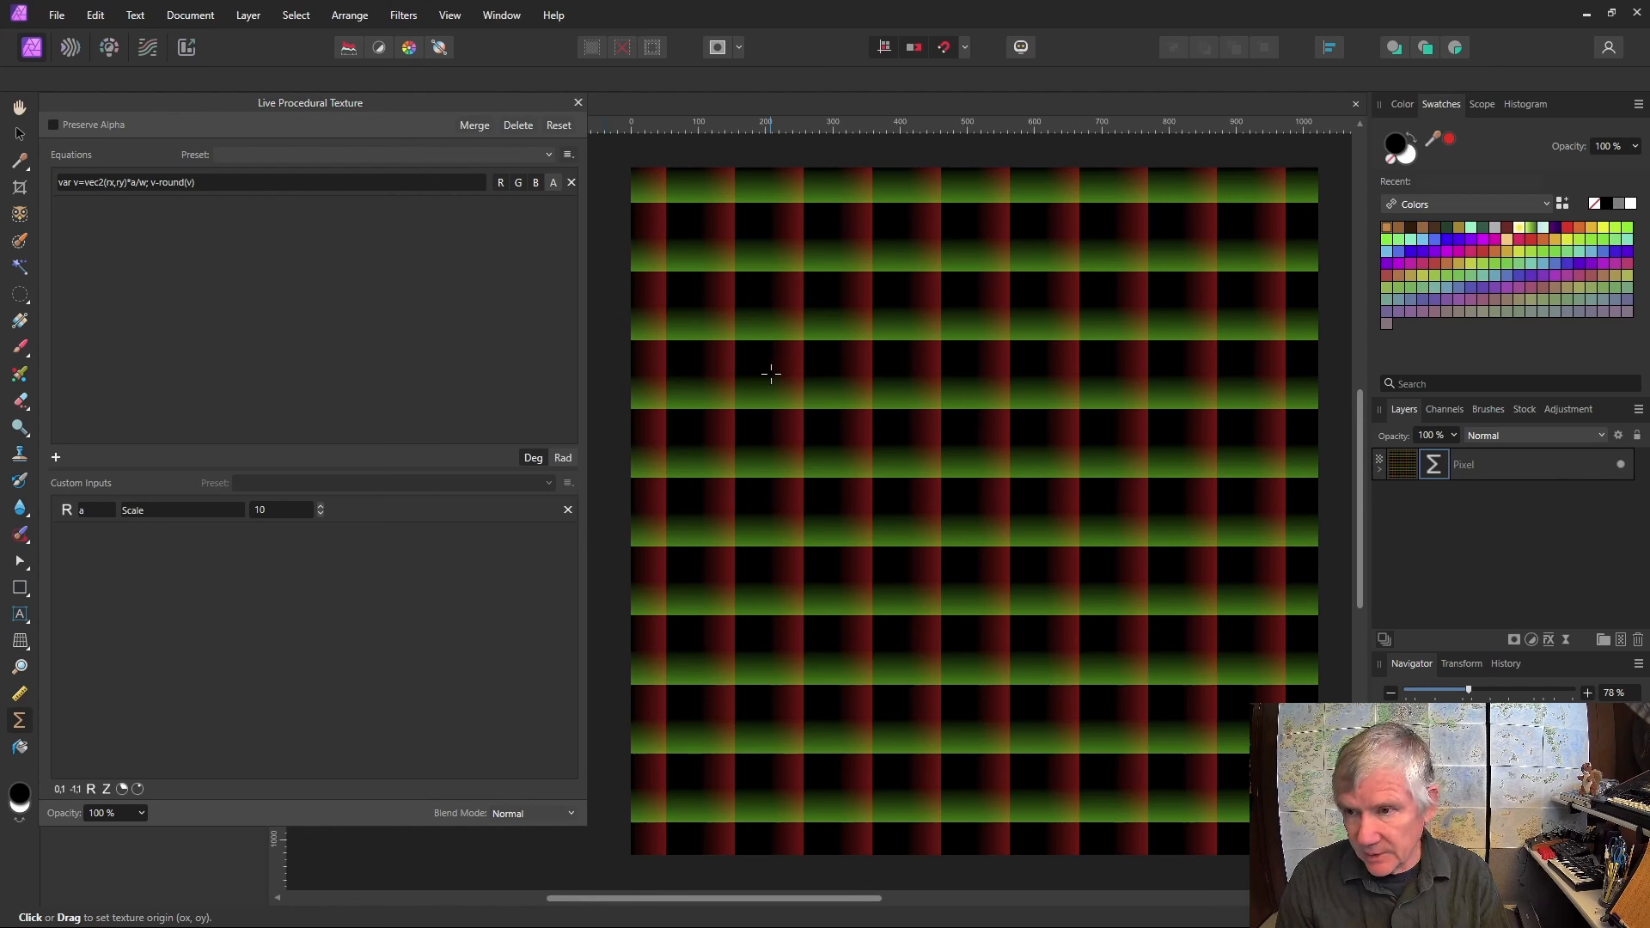
# Replace the equation's final expression with fraction(v) and extend it to fraction(v)-.5.
pyautogui.click(193, 185)
pyautogui.click(178, 180)
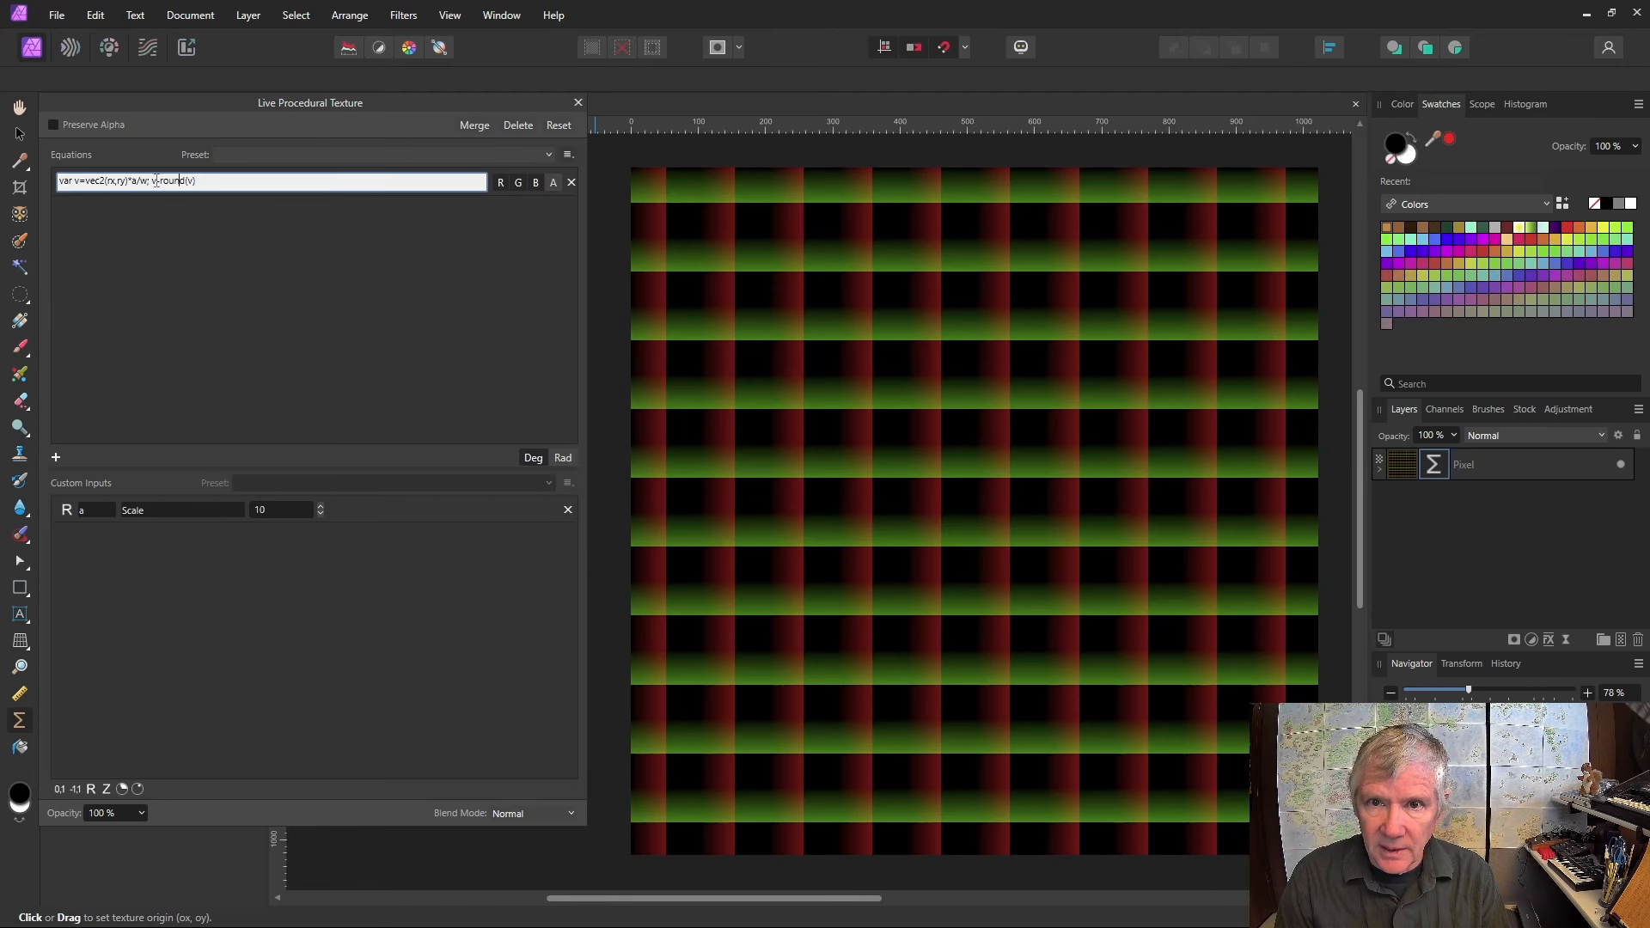
pyautogui.moveTo(153, 181); pyautogui.dragTo(221, 181)
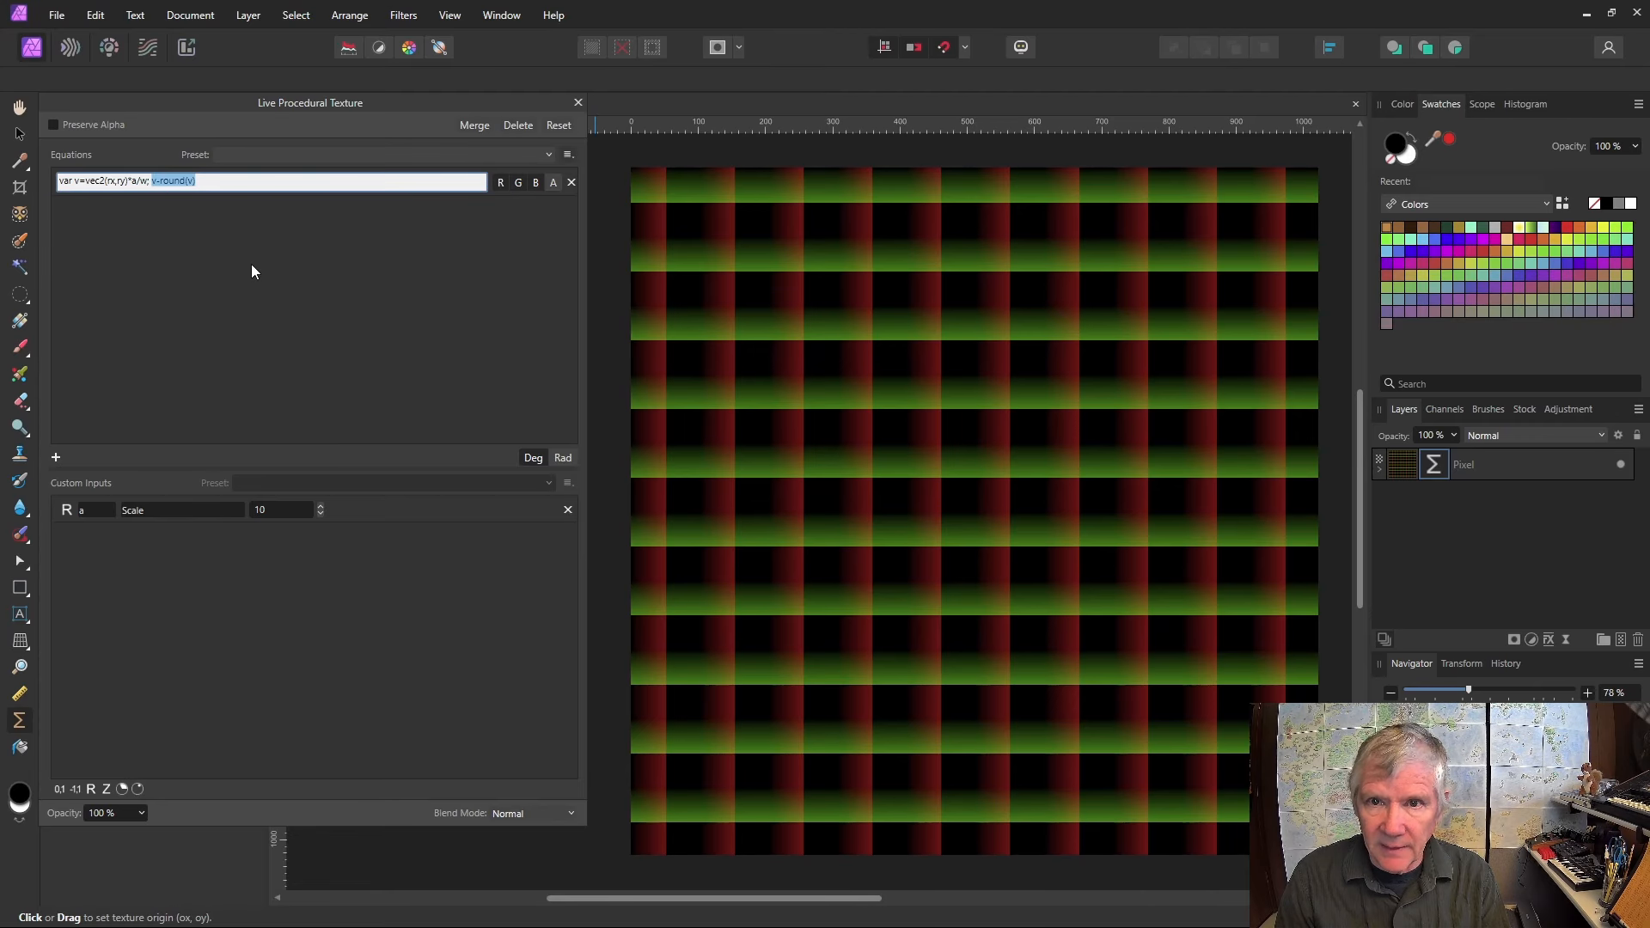
pyautogui.write('fract')
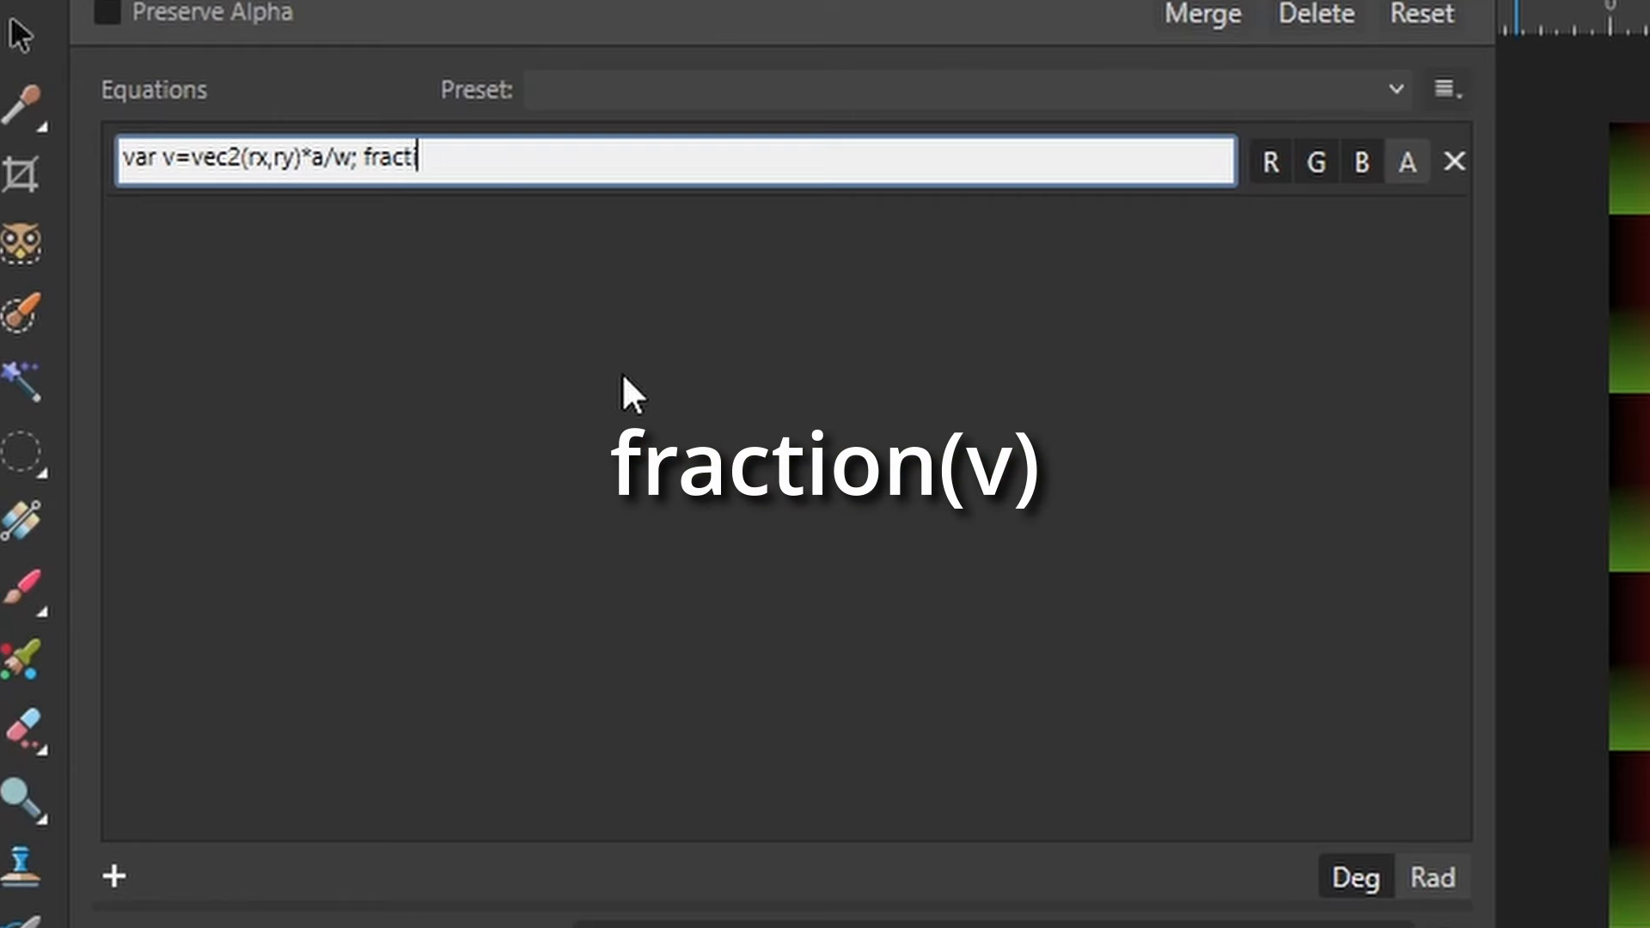
pyautogui.write('ion(v)')
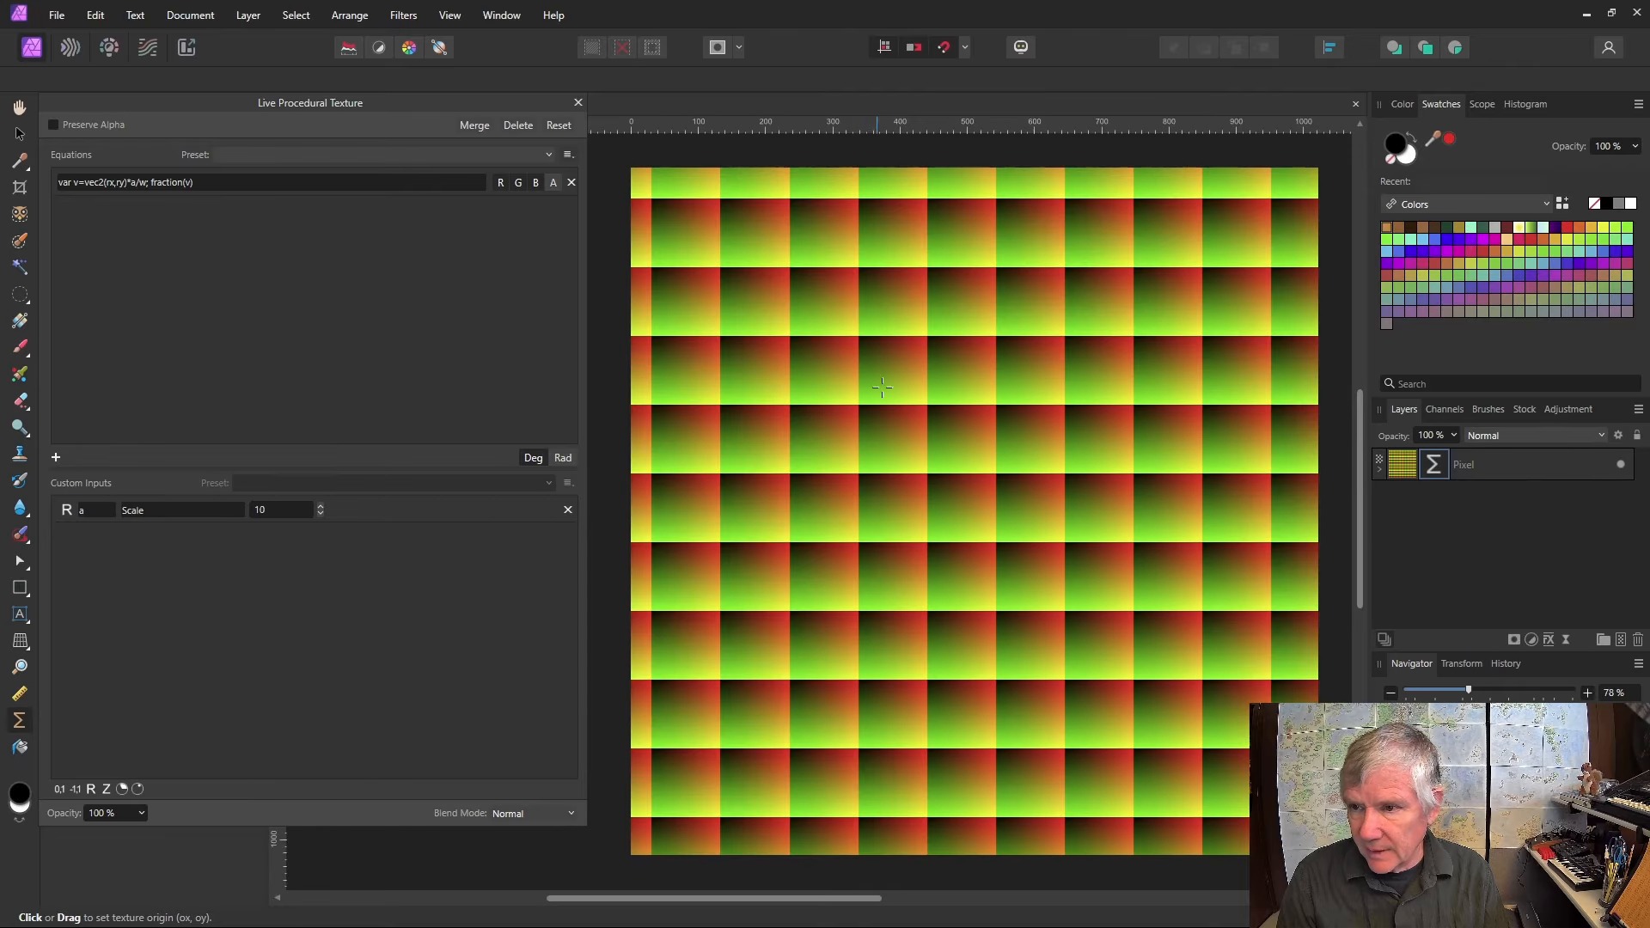
pyautogui.click(215, 183)
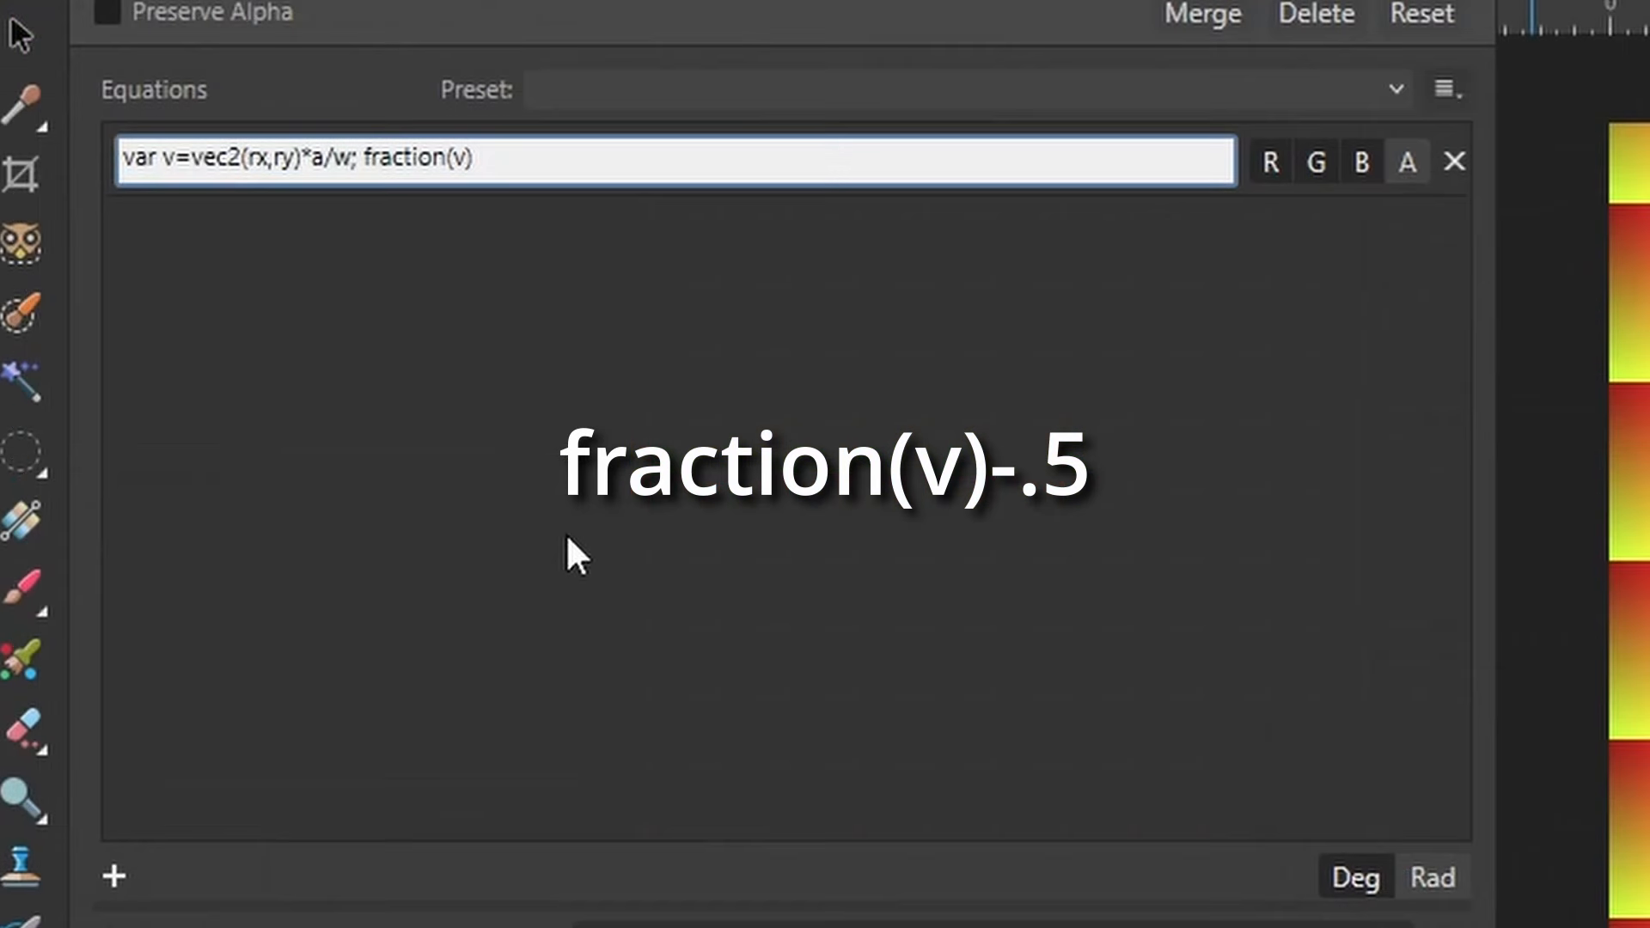
pyautogui.write('-.5')
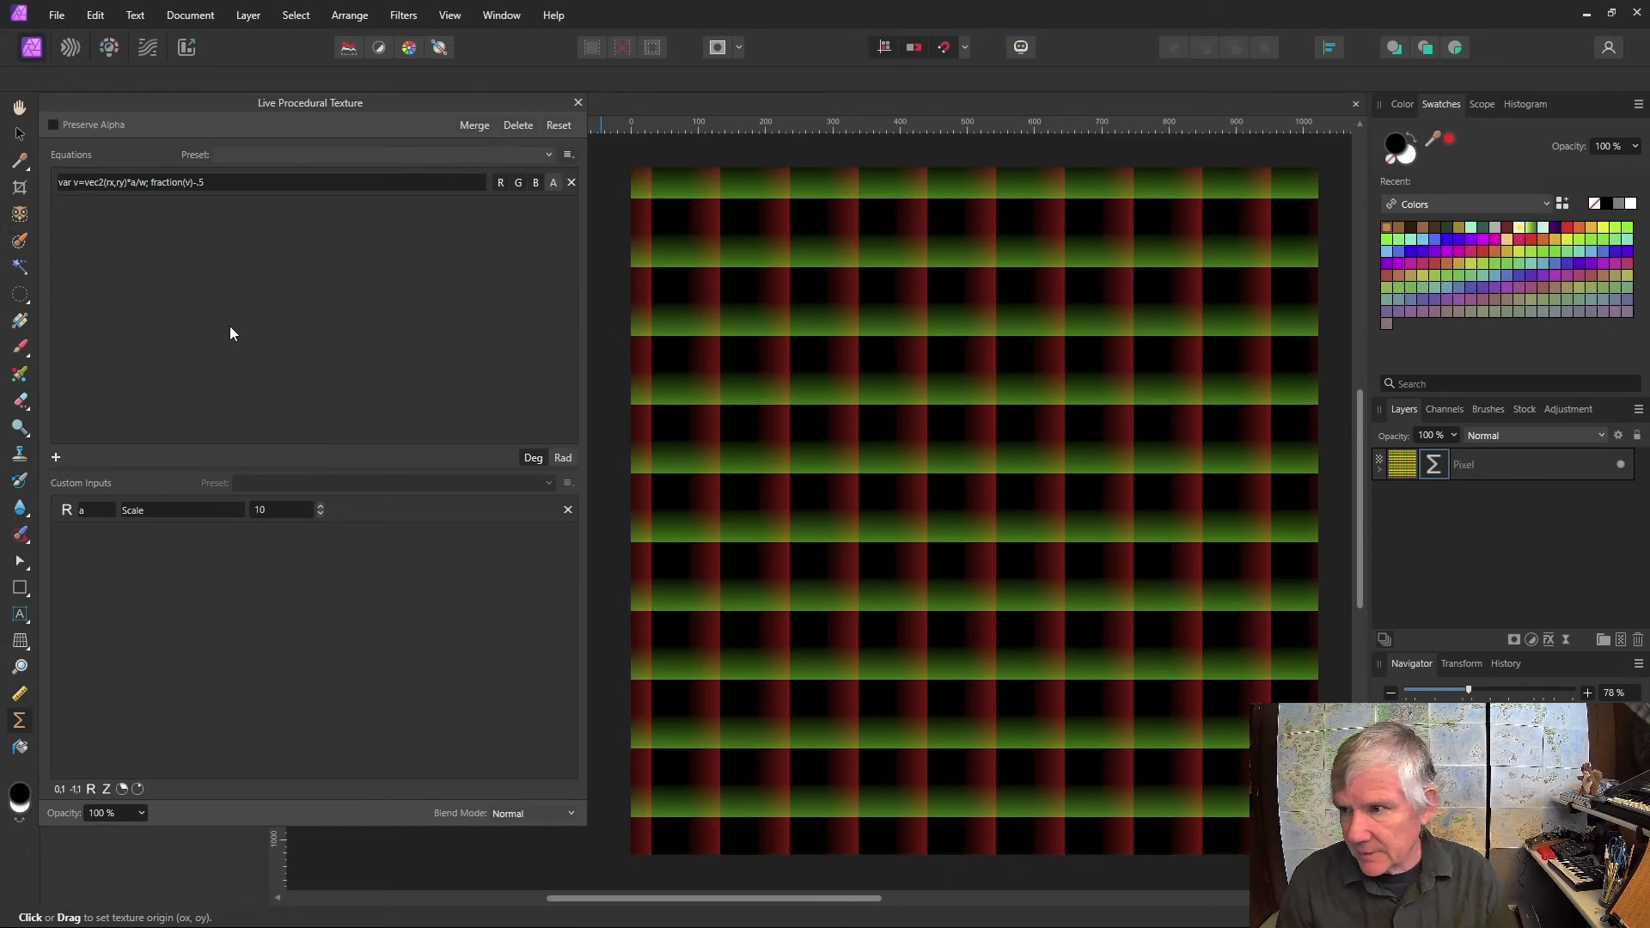
# Switch the equation's final expression from fraction(v)-.5 back to v-round(v).
pyautogui.click(181, 185)
pyautogui.click(180, 185)
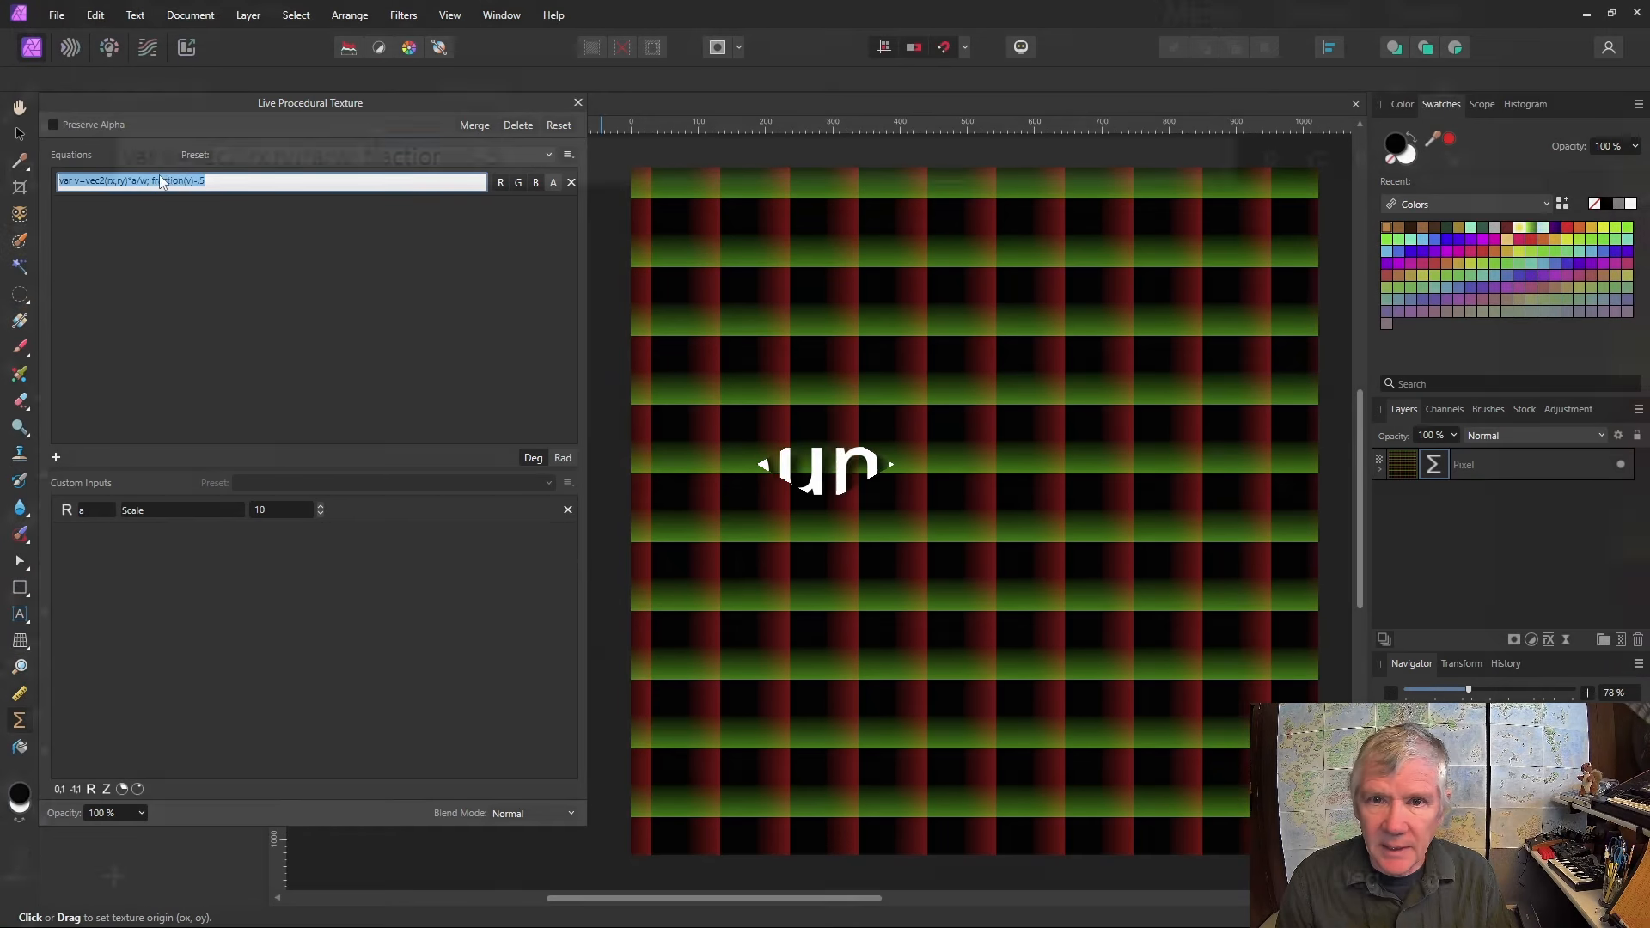
pyautogui.moveTo(155, 183); pyautogui.dragTo(243, 189)
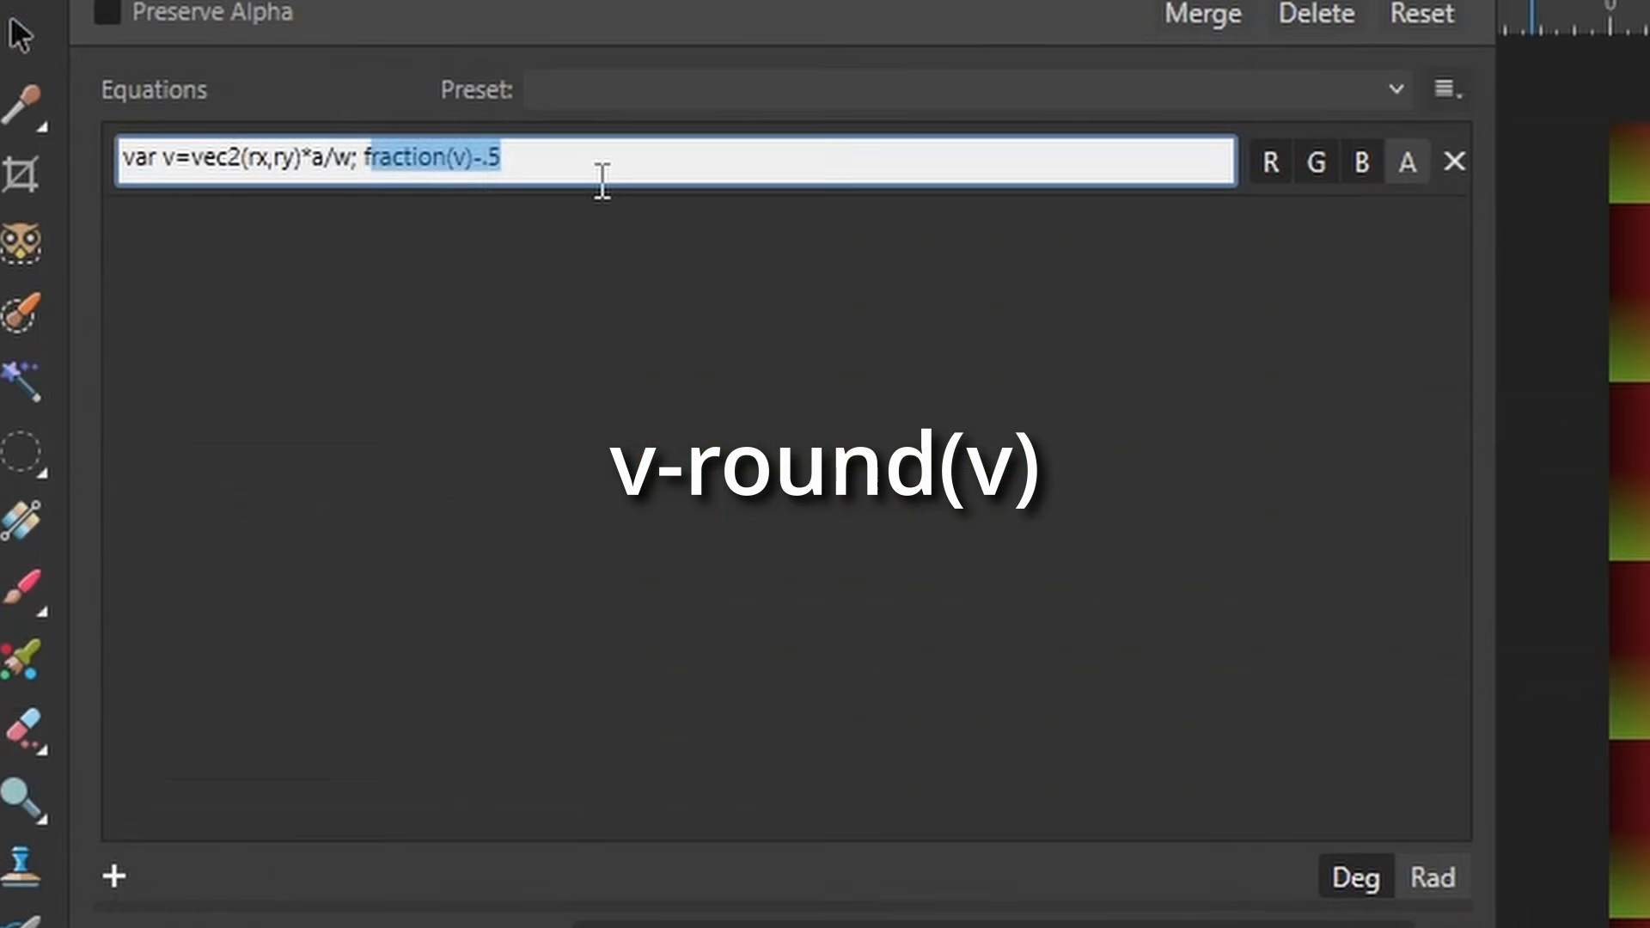
pyautogui.press('BackSpace')
pyautogui.press('BackSpace')
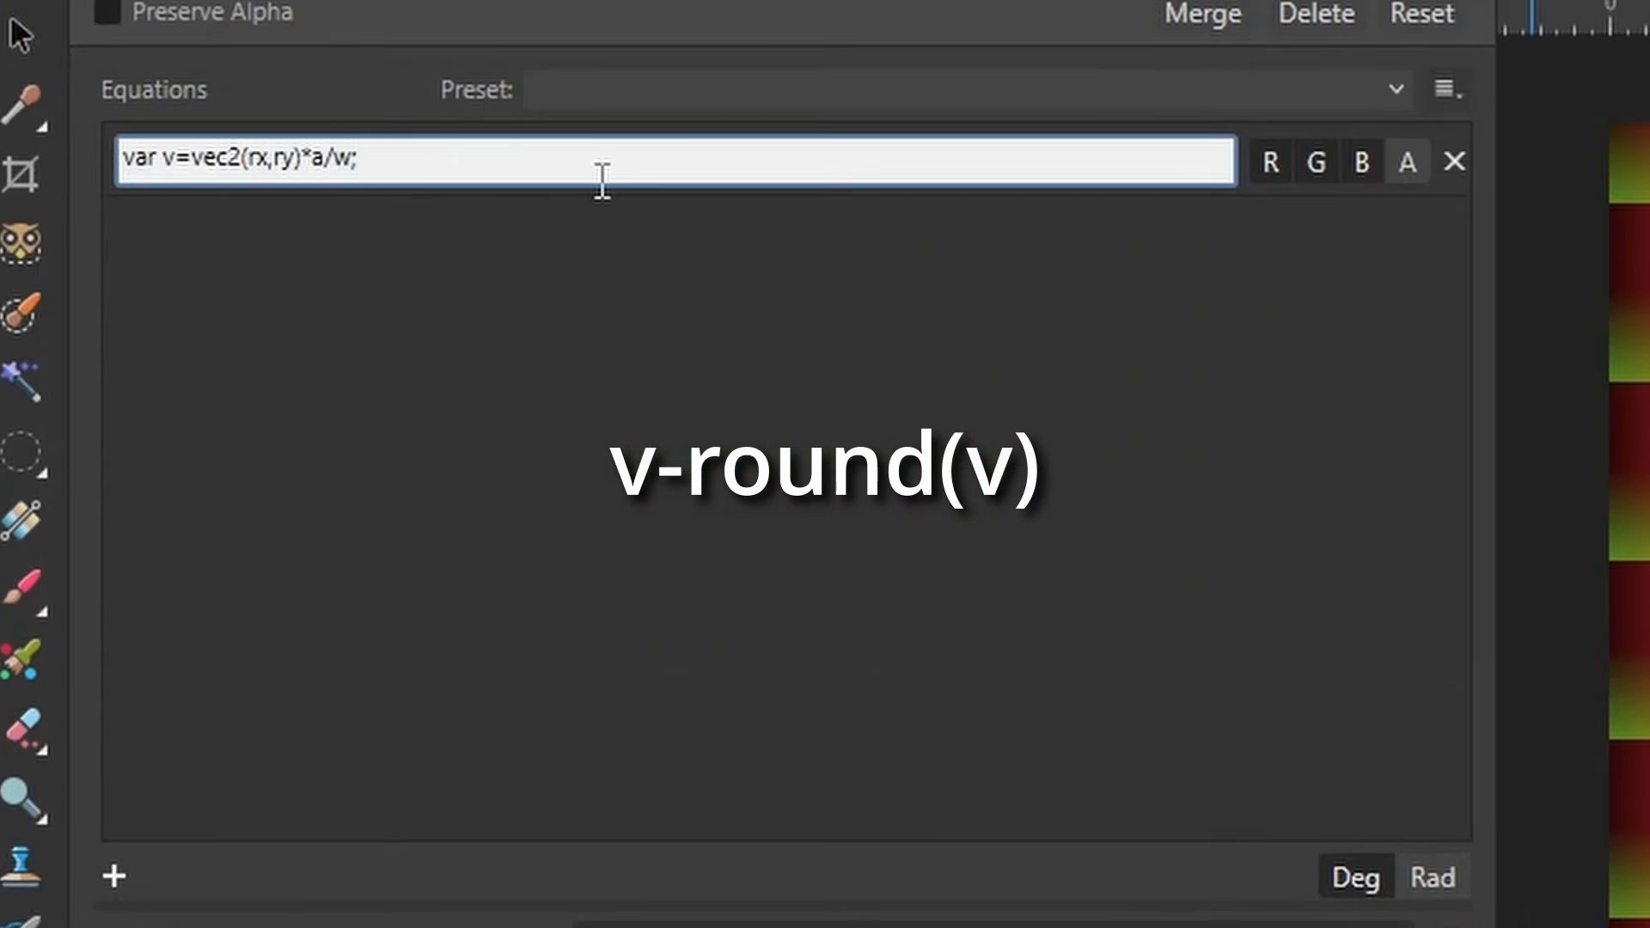
pyautogui.write('v-round(v)')
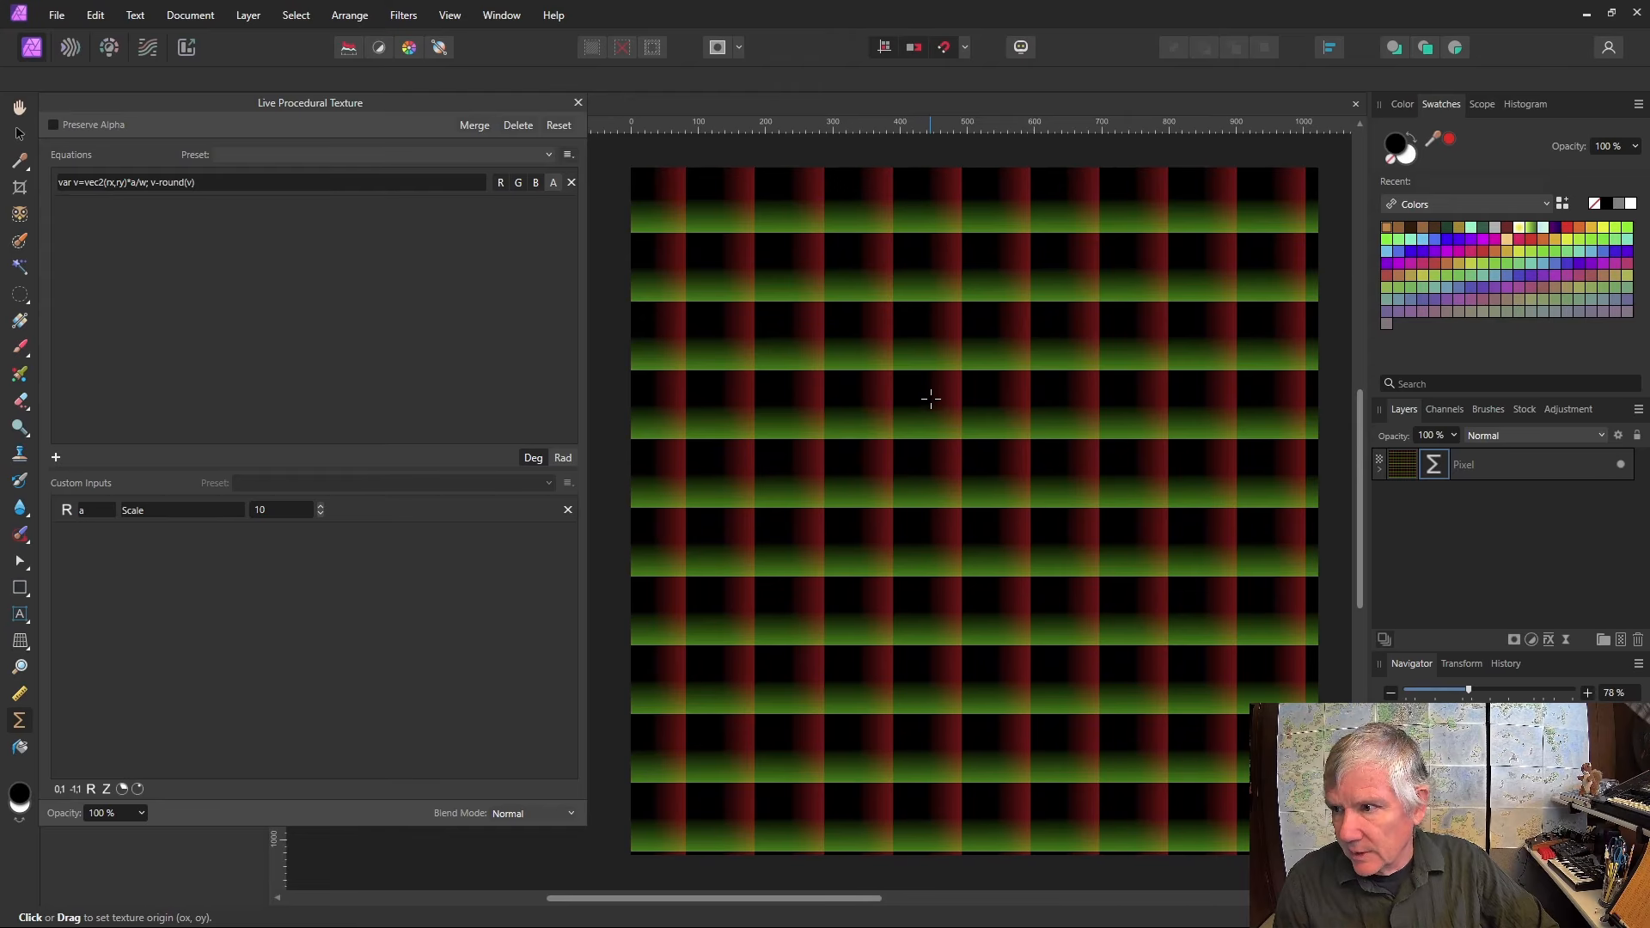
# Change the equation's final expression to v-whole(v) and move the texture origin to slightly above the canvas centre.
pyautogui.moveTo(160, 182); pyautogui.dragTo(186, 181)
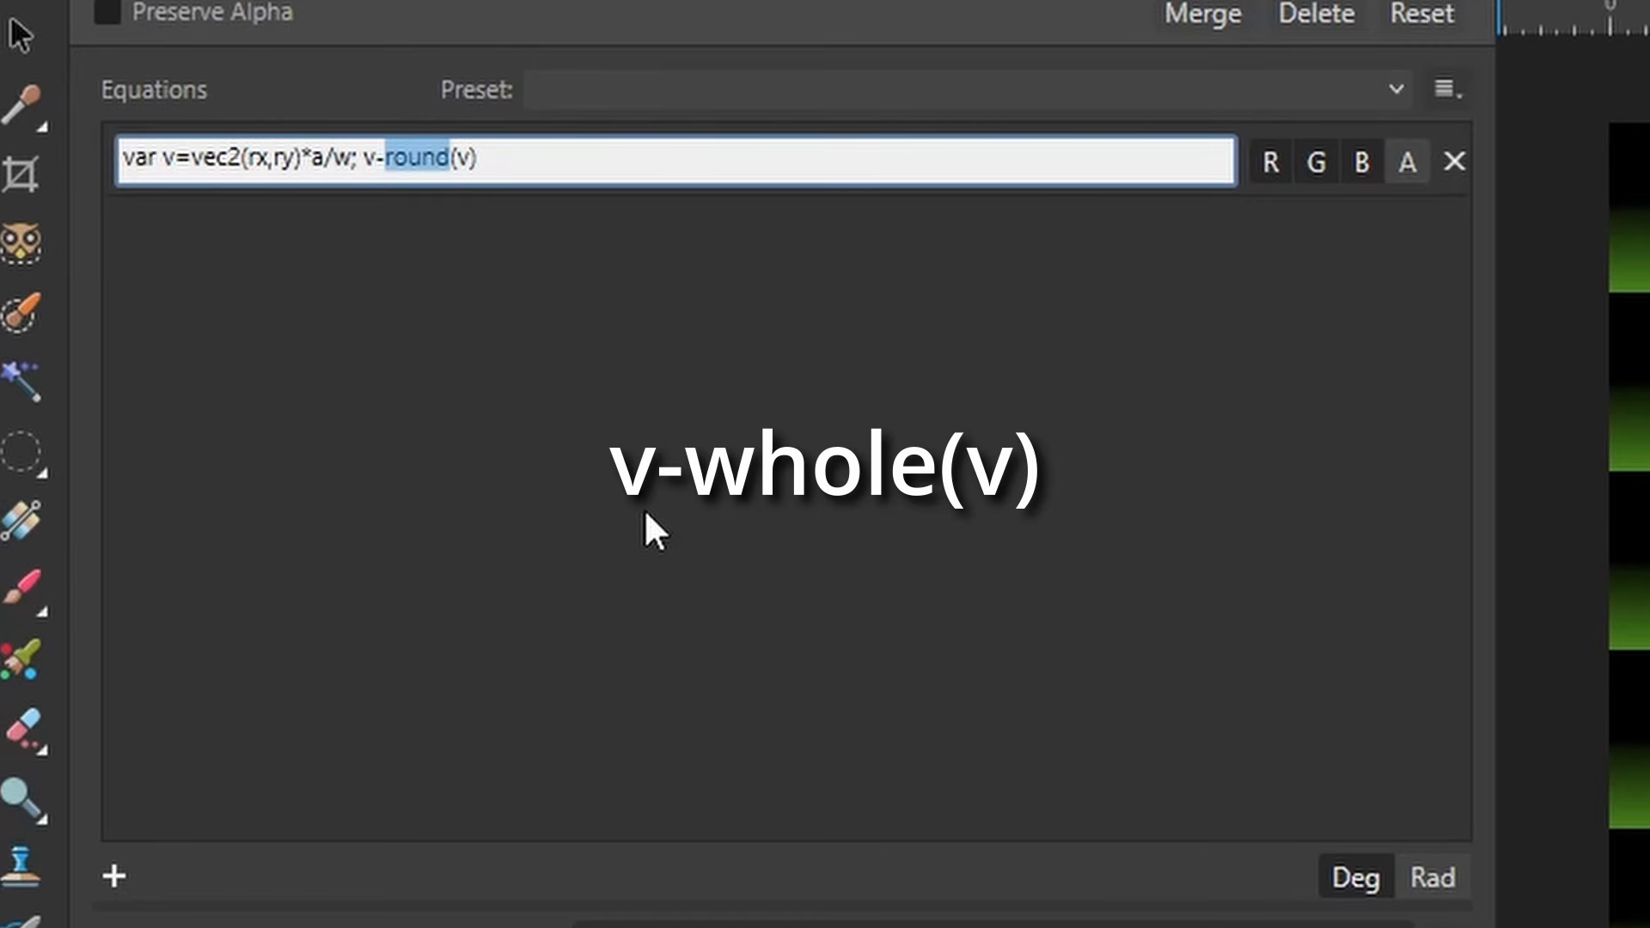
pyautogui.write('whole')
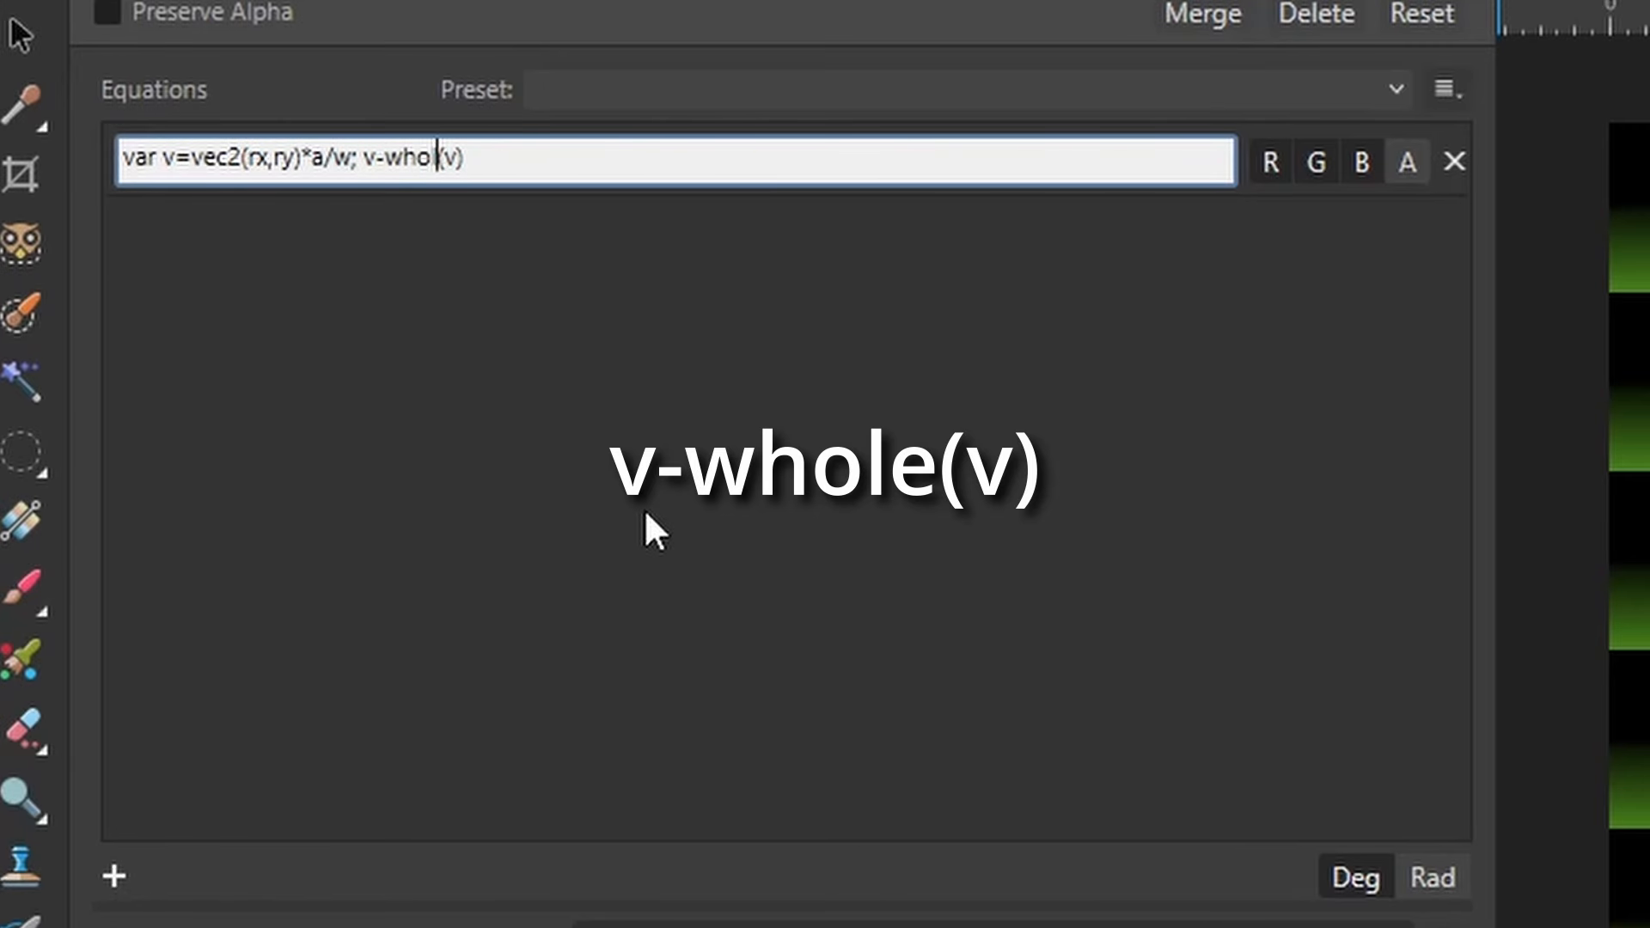
pyautogui.press('Return')
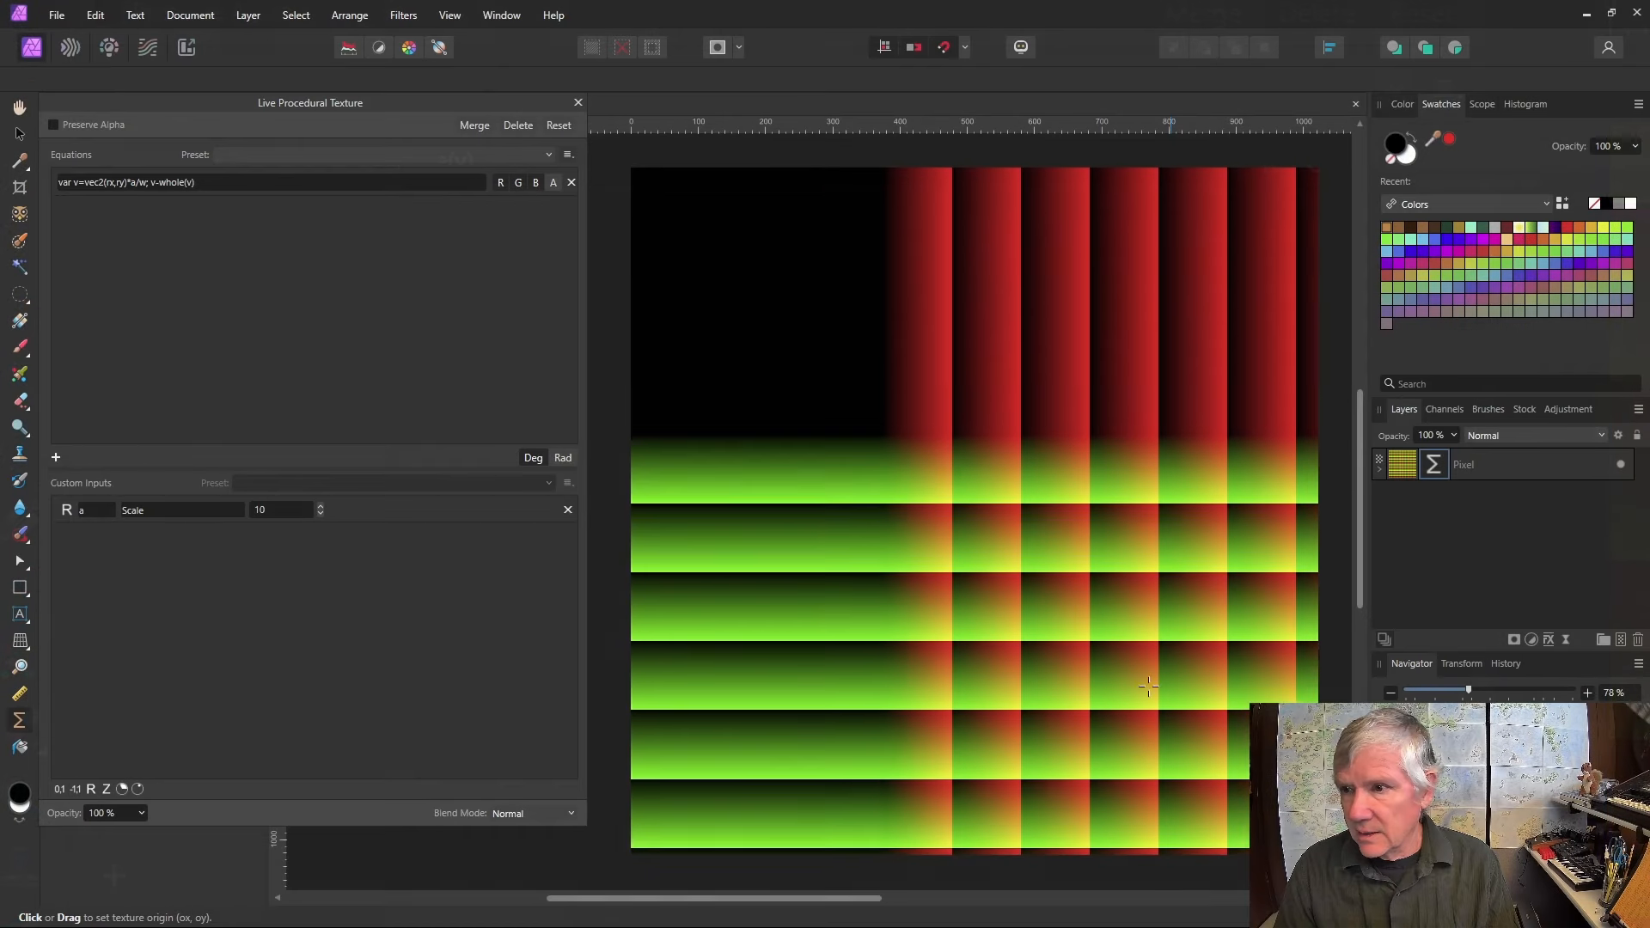
pyautogui.moveTo(767, 367); pyautogui.dragTo(900, 397)
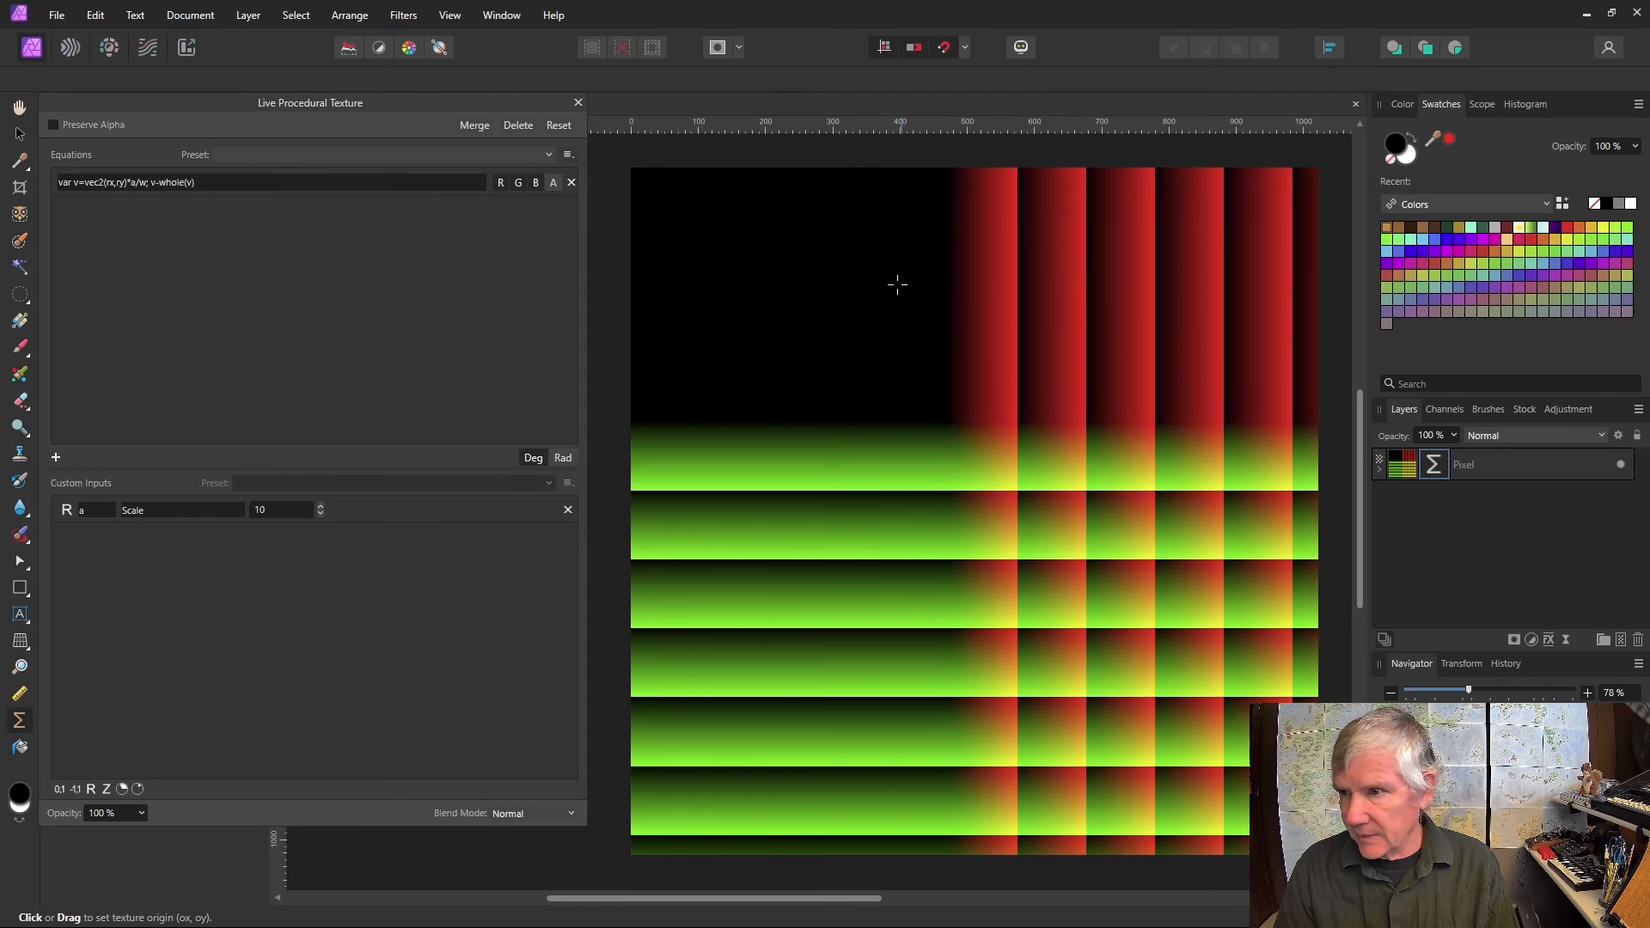
# Replace whole with trunc in the equation so its final expression reads v-trunc(v).
pyautogui.click(179, 187)
pyautogui.click(184, 182)
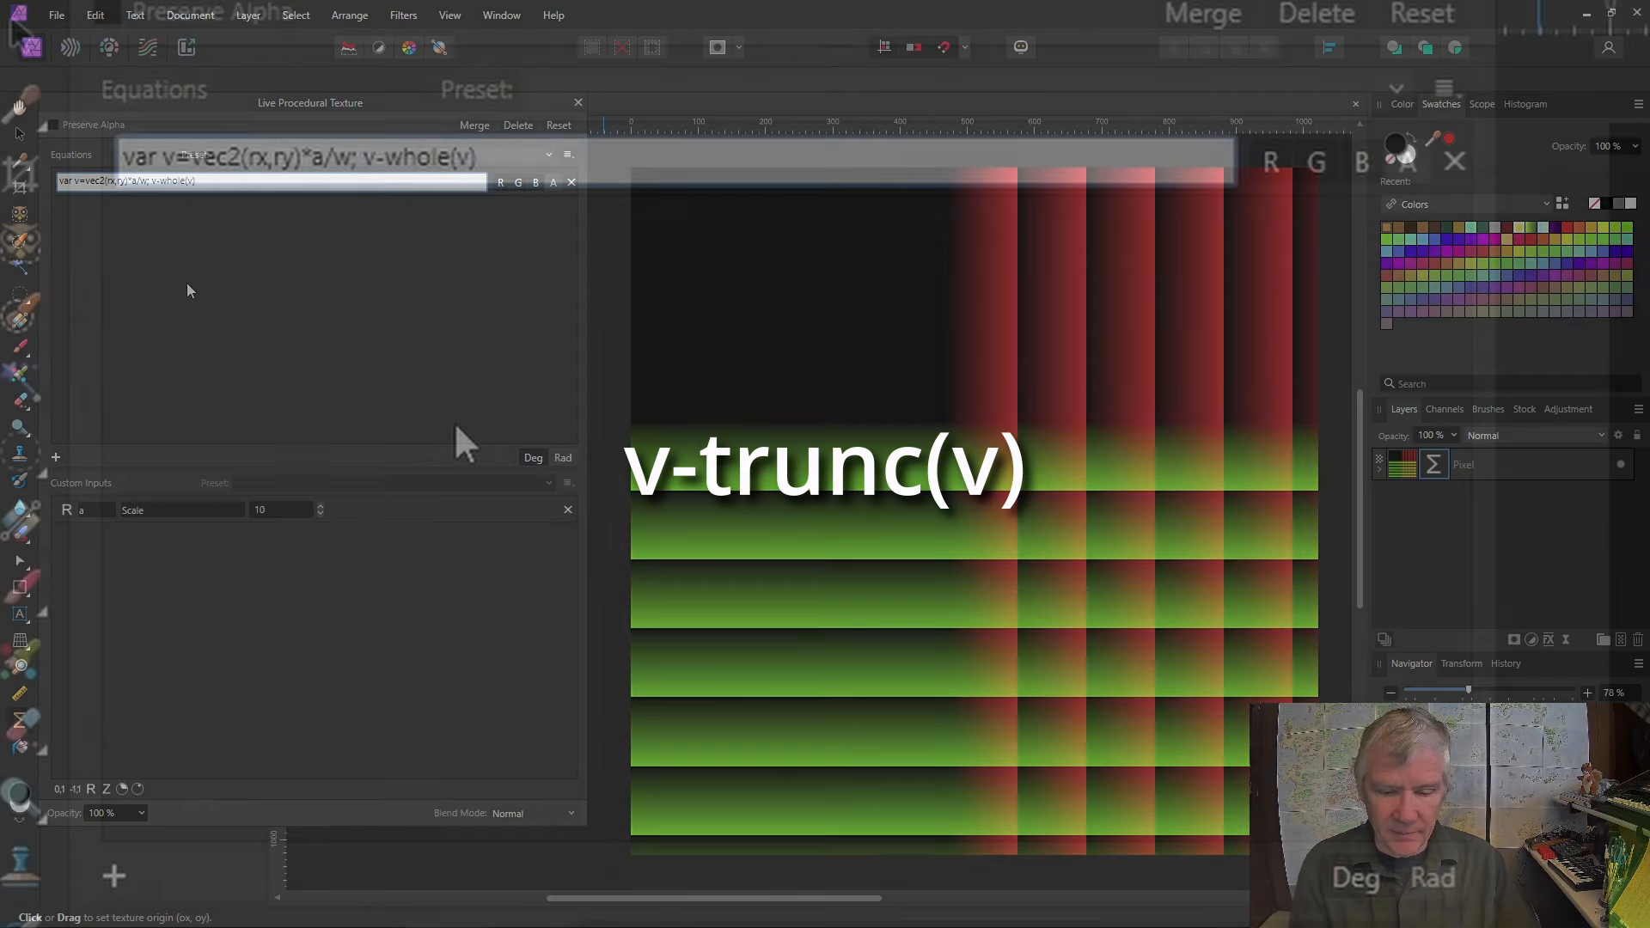
pyautogui.press('BackSpace')
pyautogui.press('BackSpace')
pyautogui.press('BackSpace')
pyautogui.press('BackSpace')
pyautogui.press('BackSpace')
pyautogui.write('trunc')
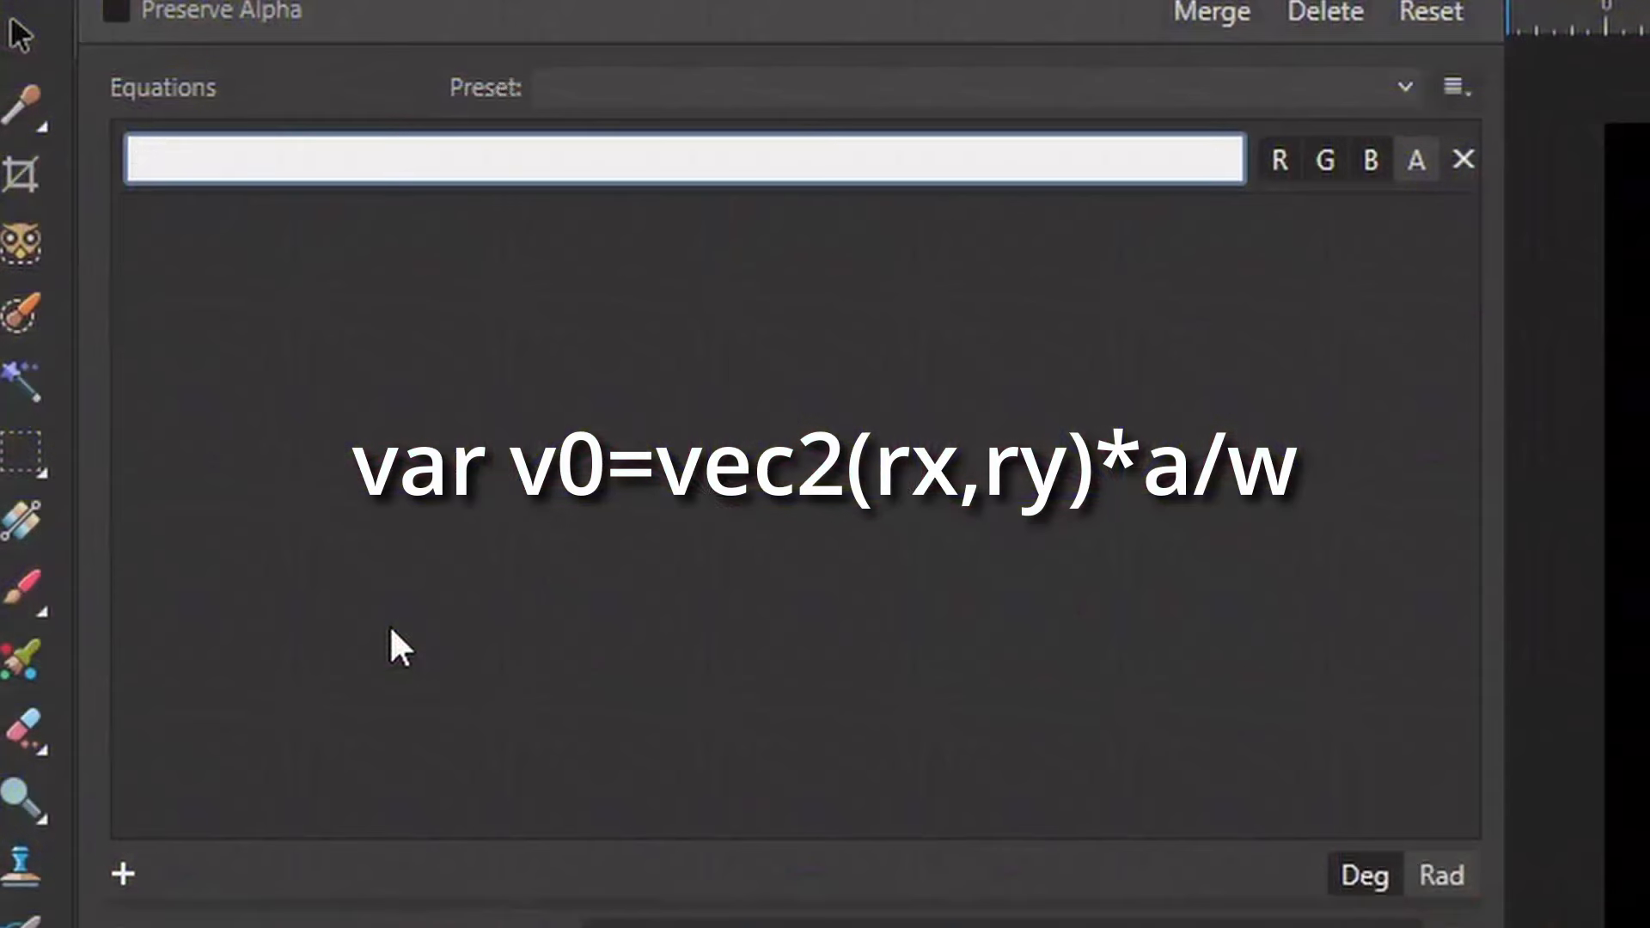
# Enter var v0=vec2(rx,ry)*a/w in the empty equation and apply it.
pyautogui.write('var v0=vec2(')
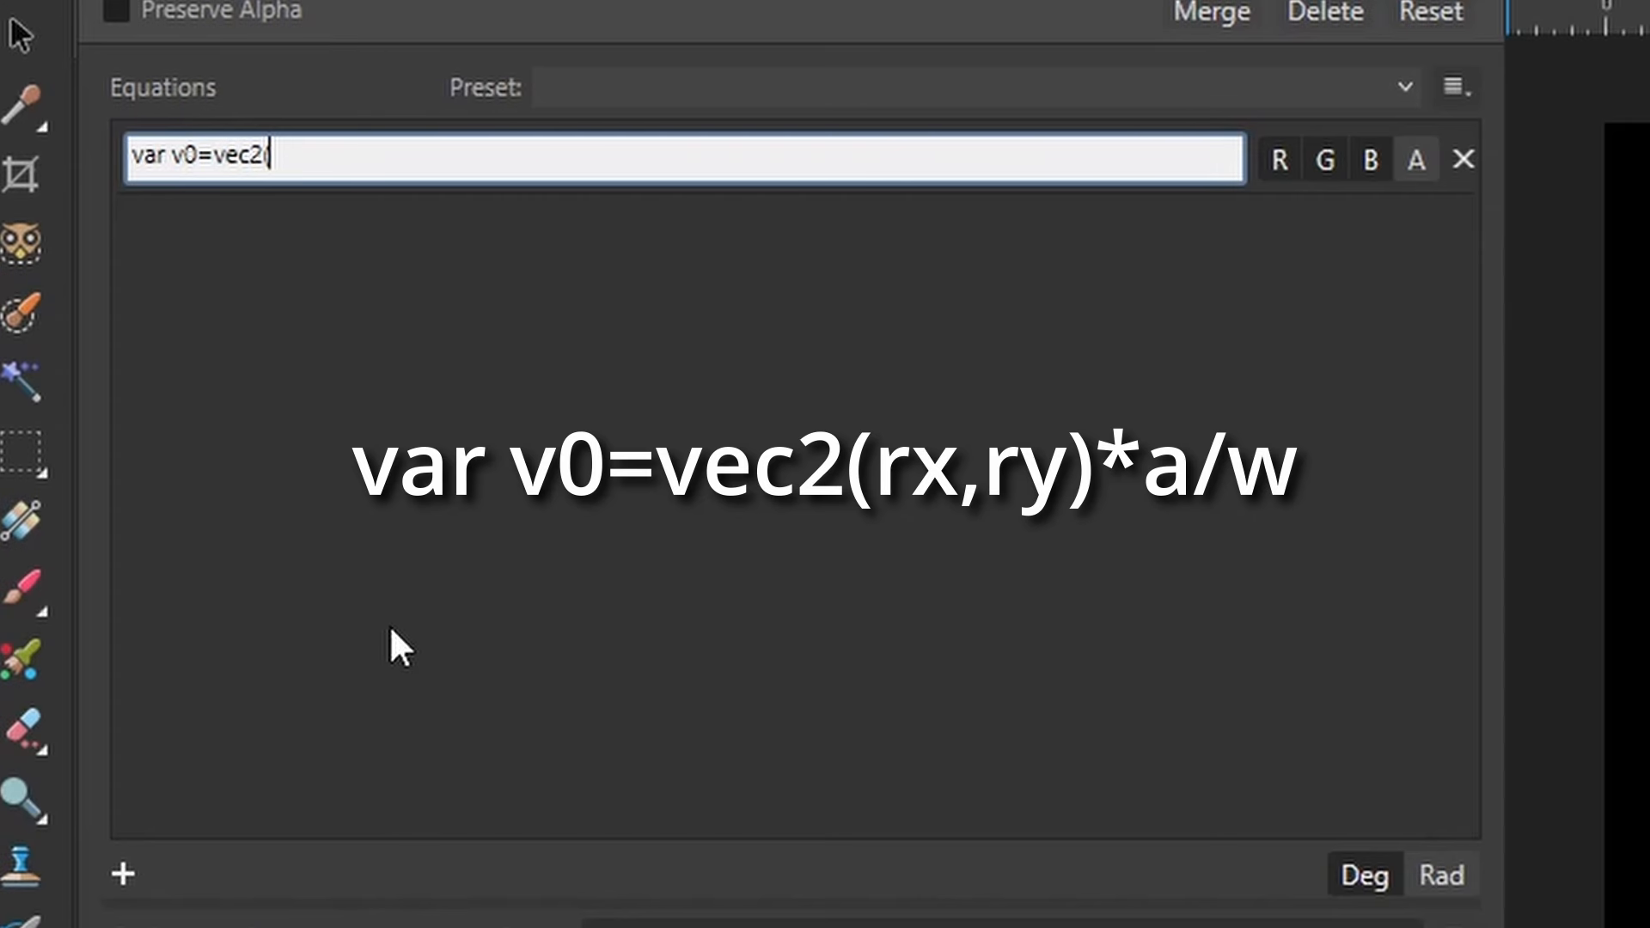
pyautogui.write('rx,ry)*a/w')
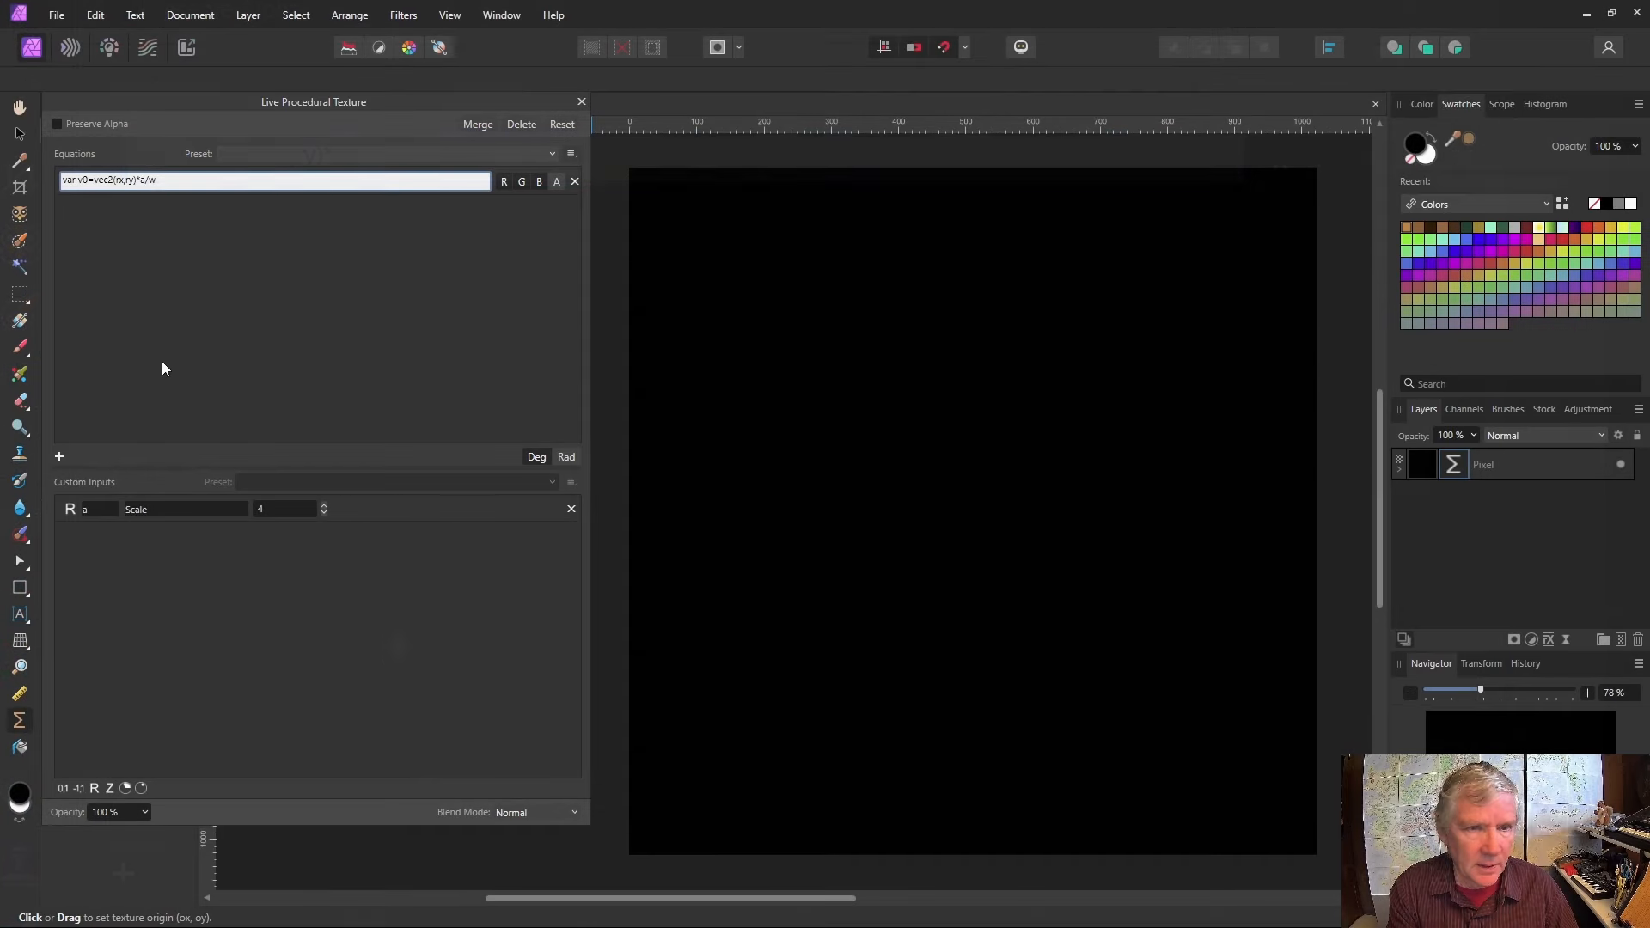
pyautogui.press('Return')
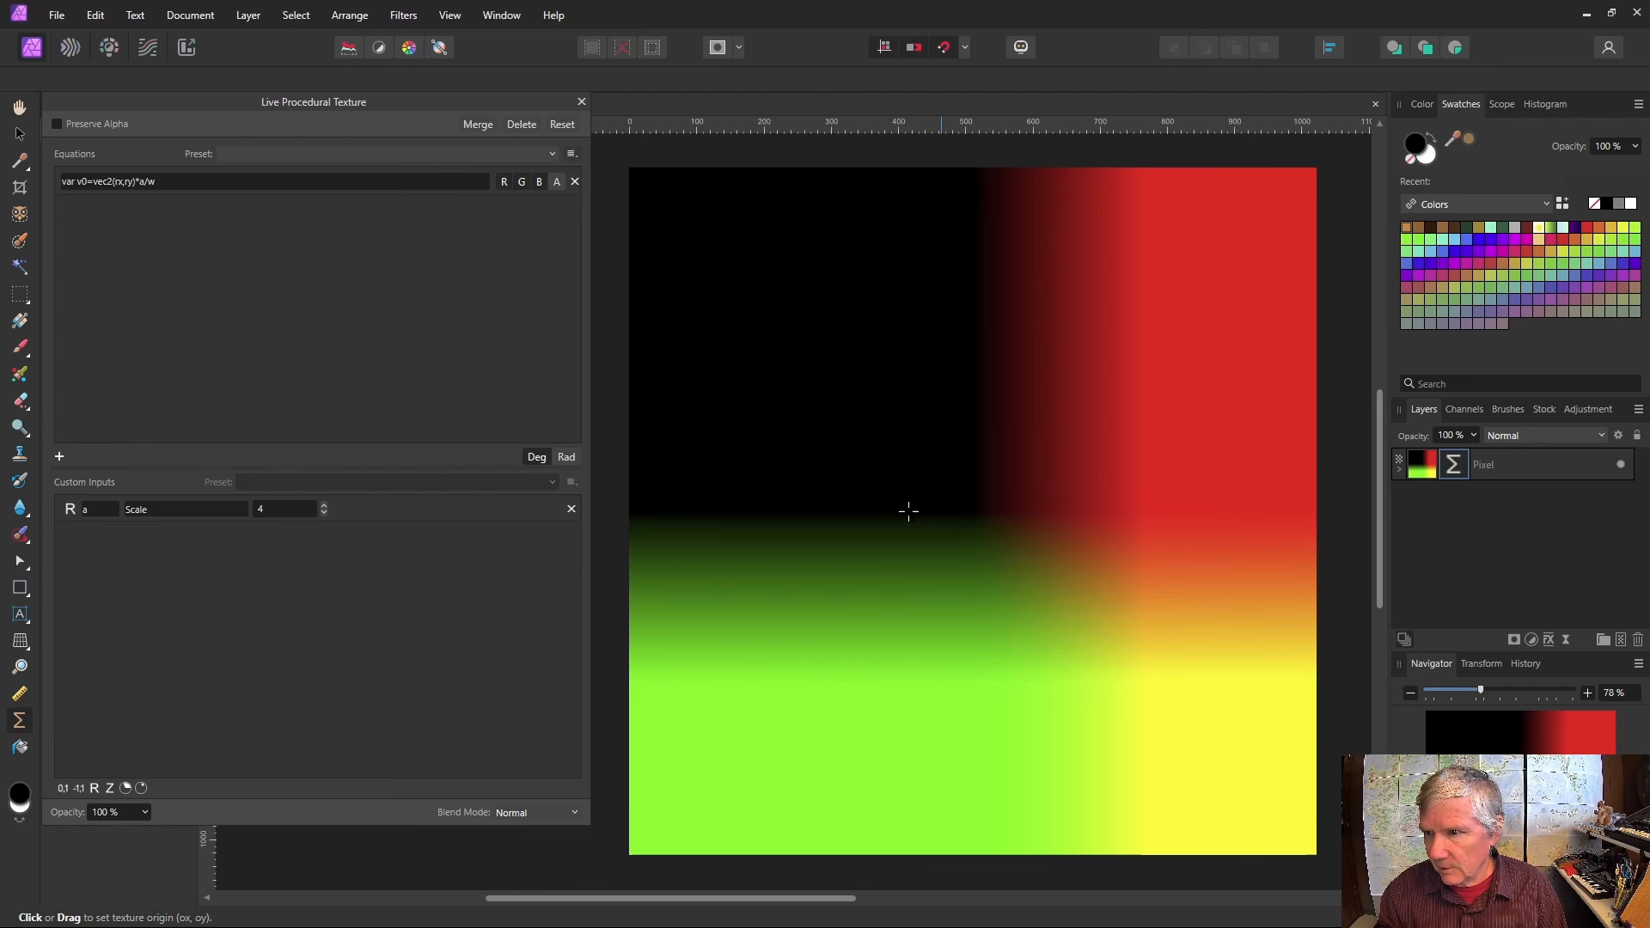
# Append a second statement, var v=fraction(v0), to the equation after the v0 definition and apply it.
pyautogui.click(158, 184)
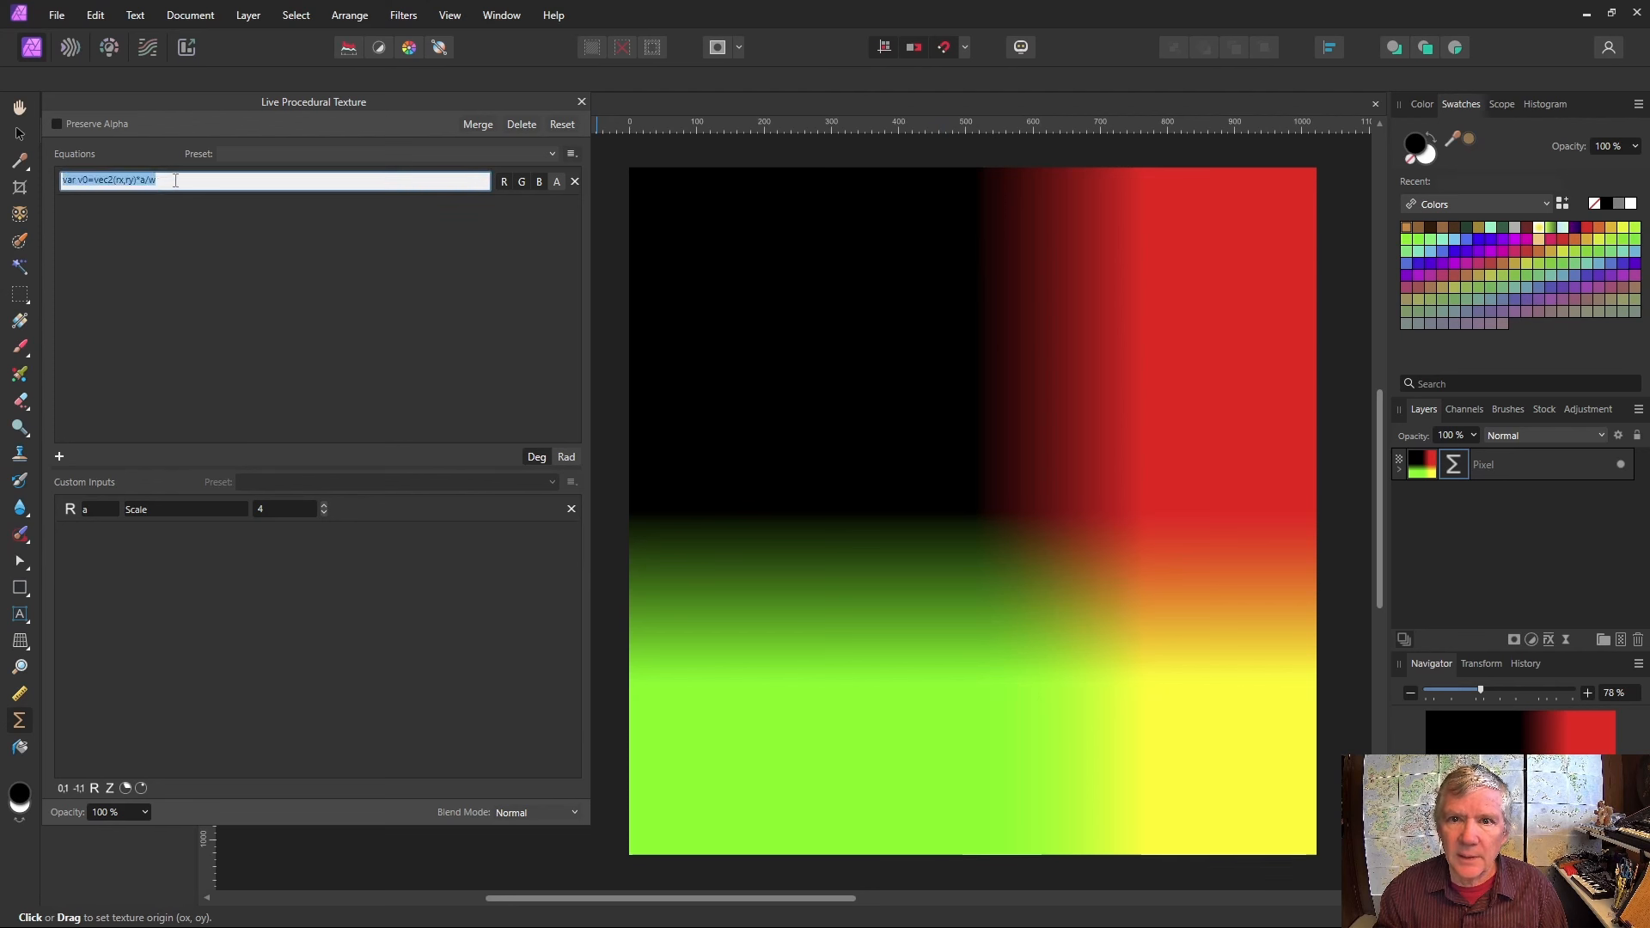
pyautogui.click(158, 184)
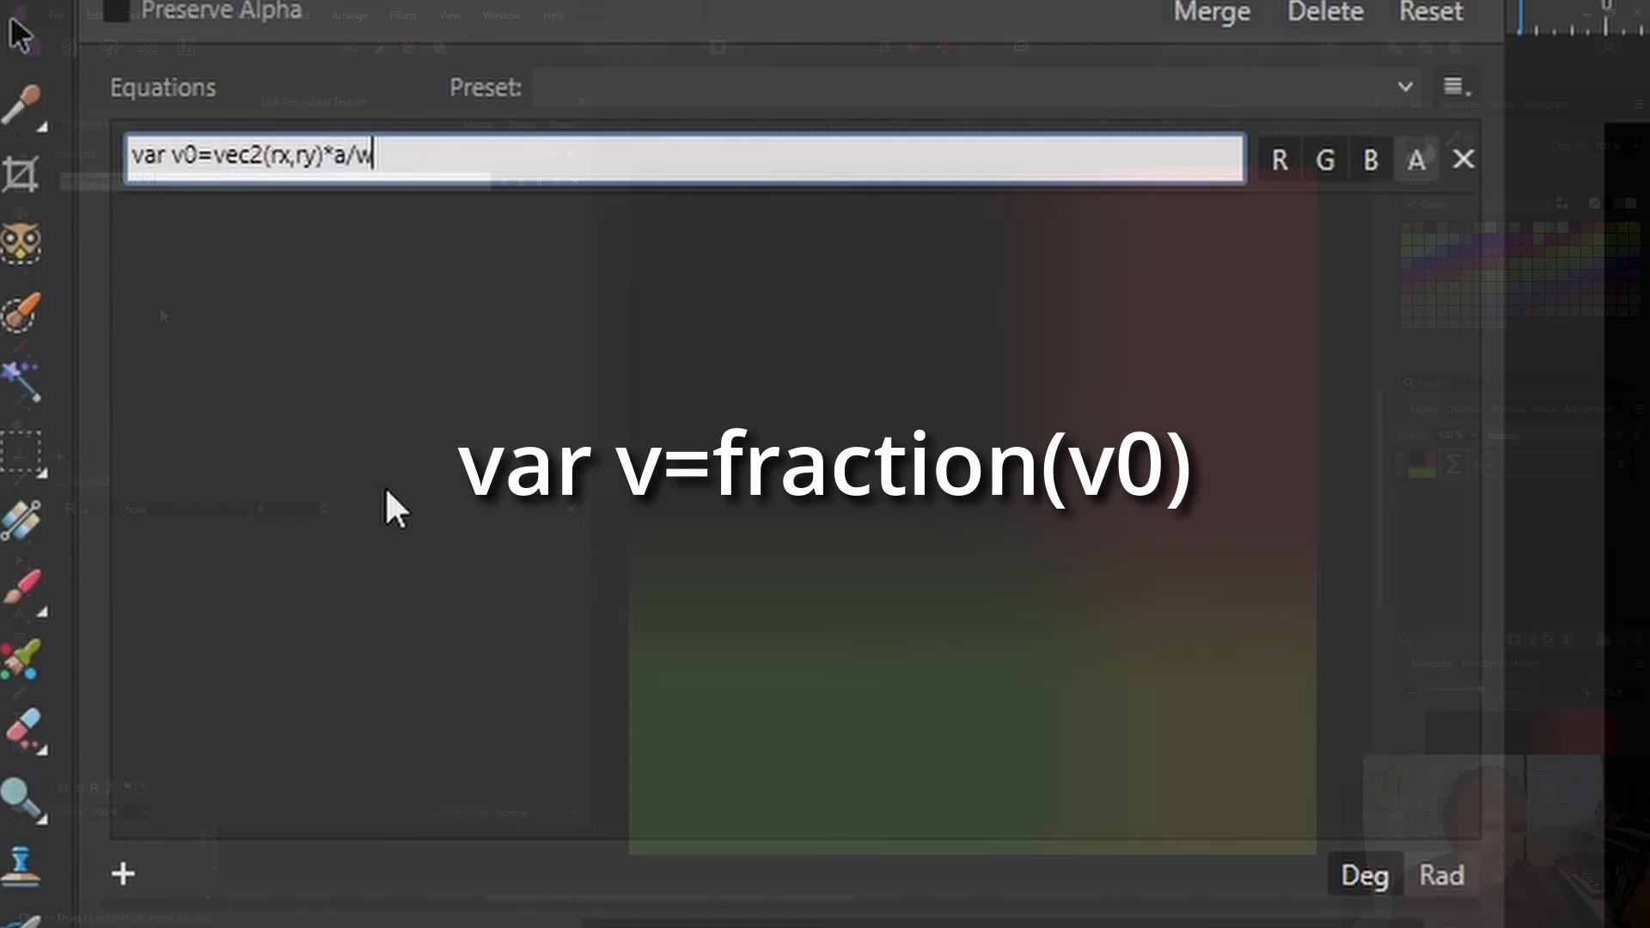
pyautogui.write(';')
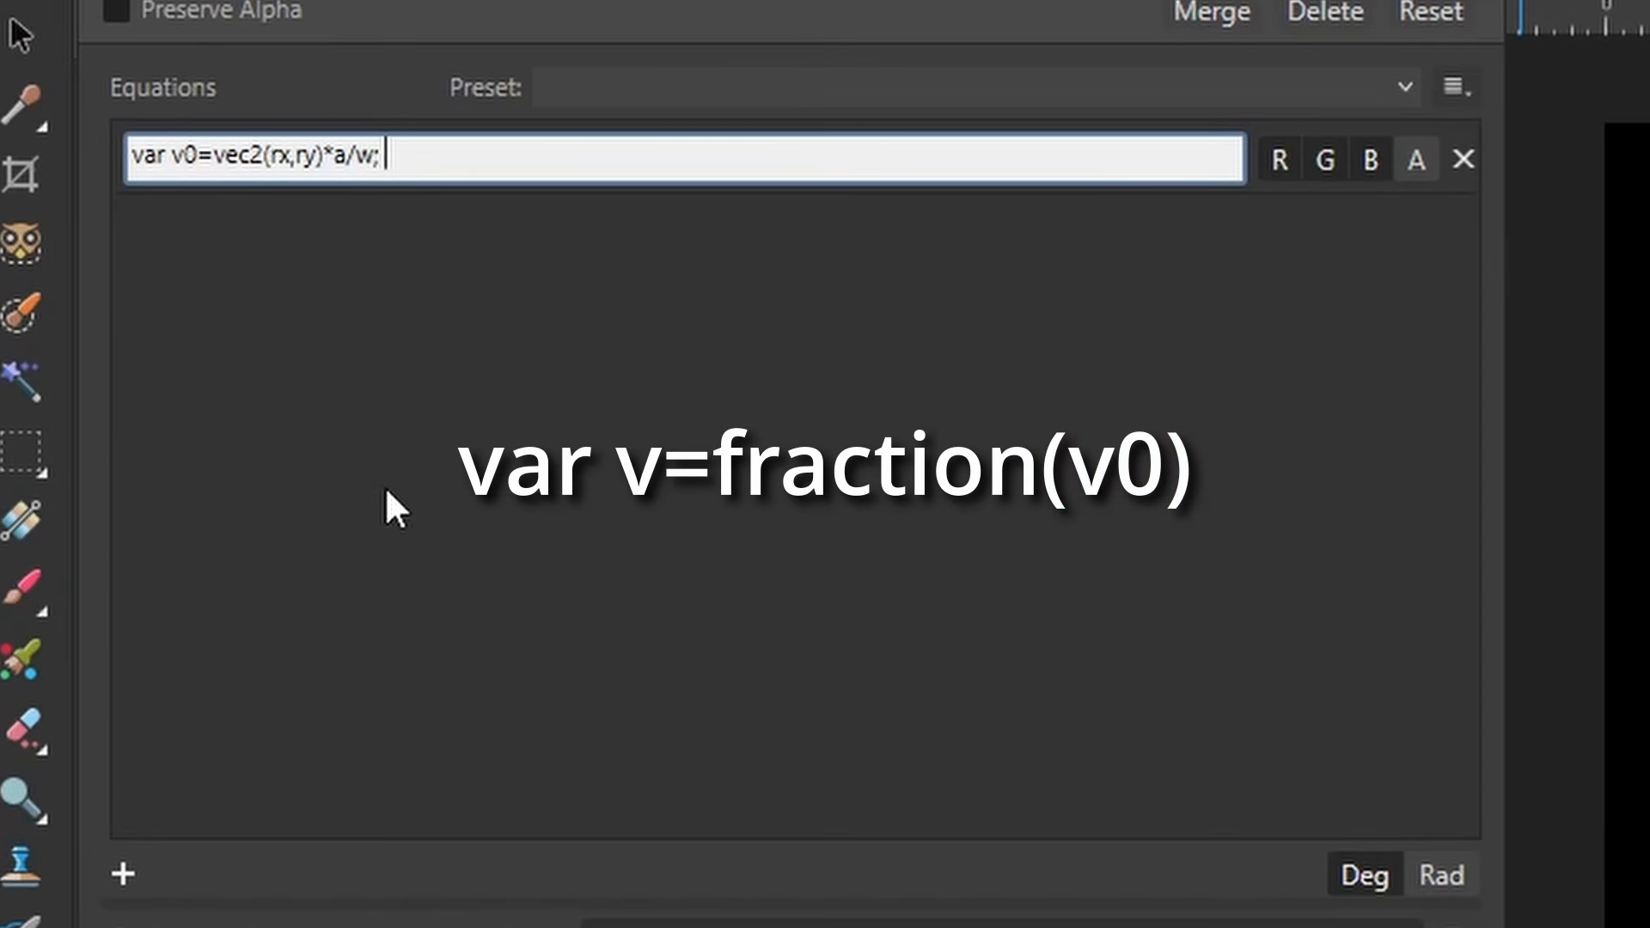
pyautogui.write(' var v=fract')
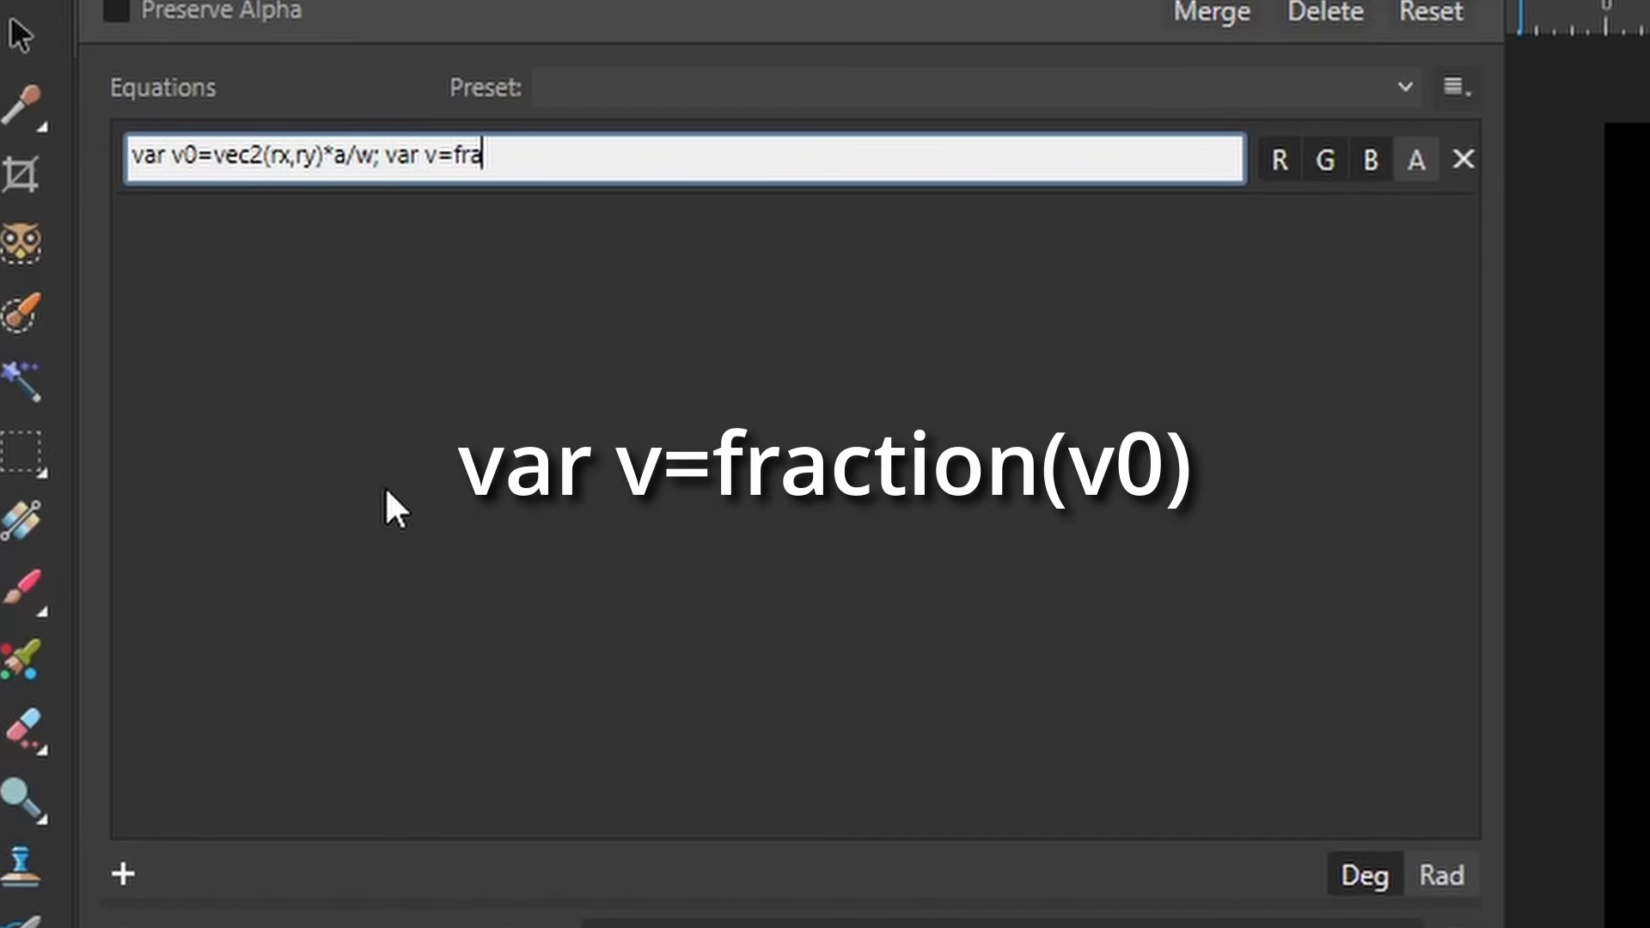
pyautogui.write('ion(v0)')
pyautogui.press('Return')
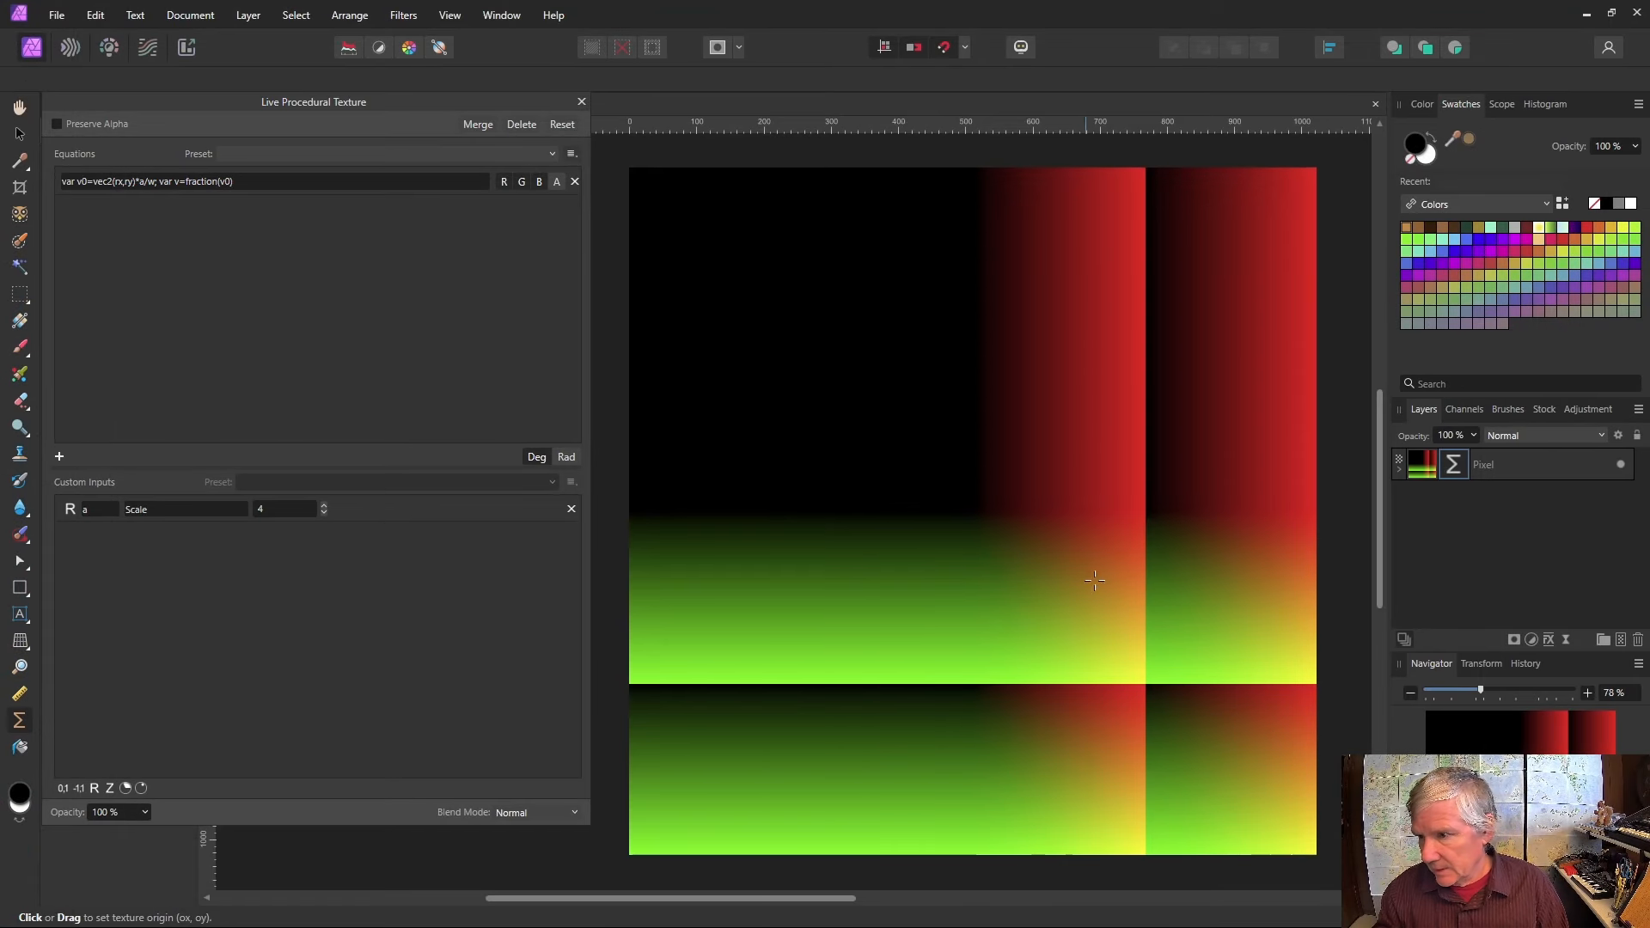
# Raise the Scale custom input a to 10.
pyautogui.click(324, 504)
pyautogui.click(323, 504)
pyautogui.click(323, 505)
pyautogui.click(324, 505)
pyautogui.click(323, 505)
pyautogui.click(323, 504)
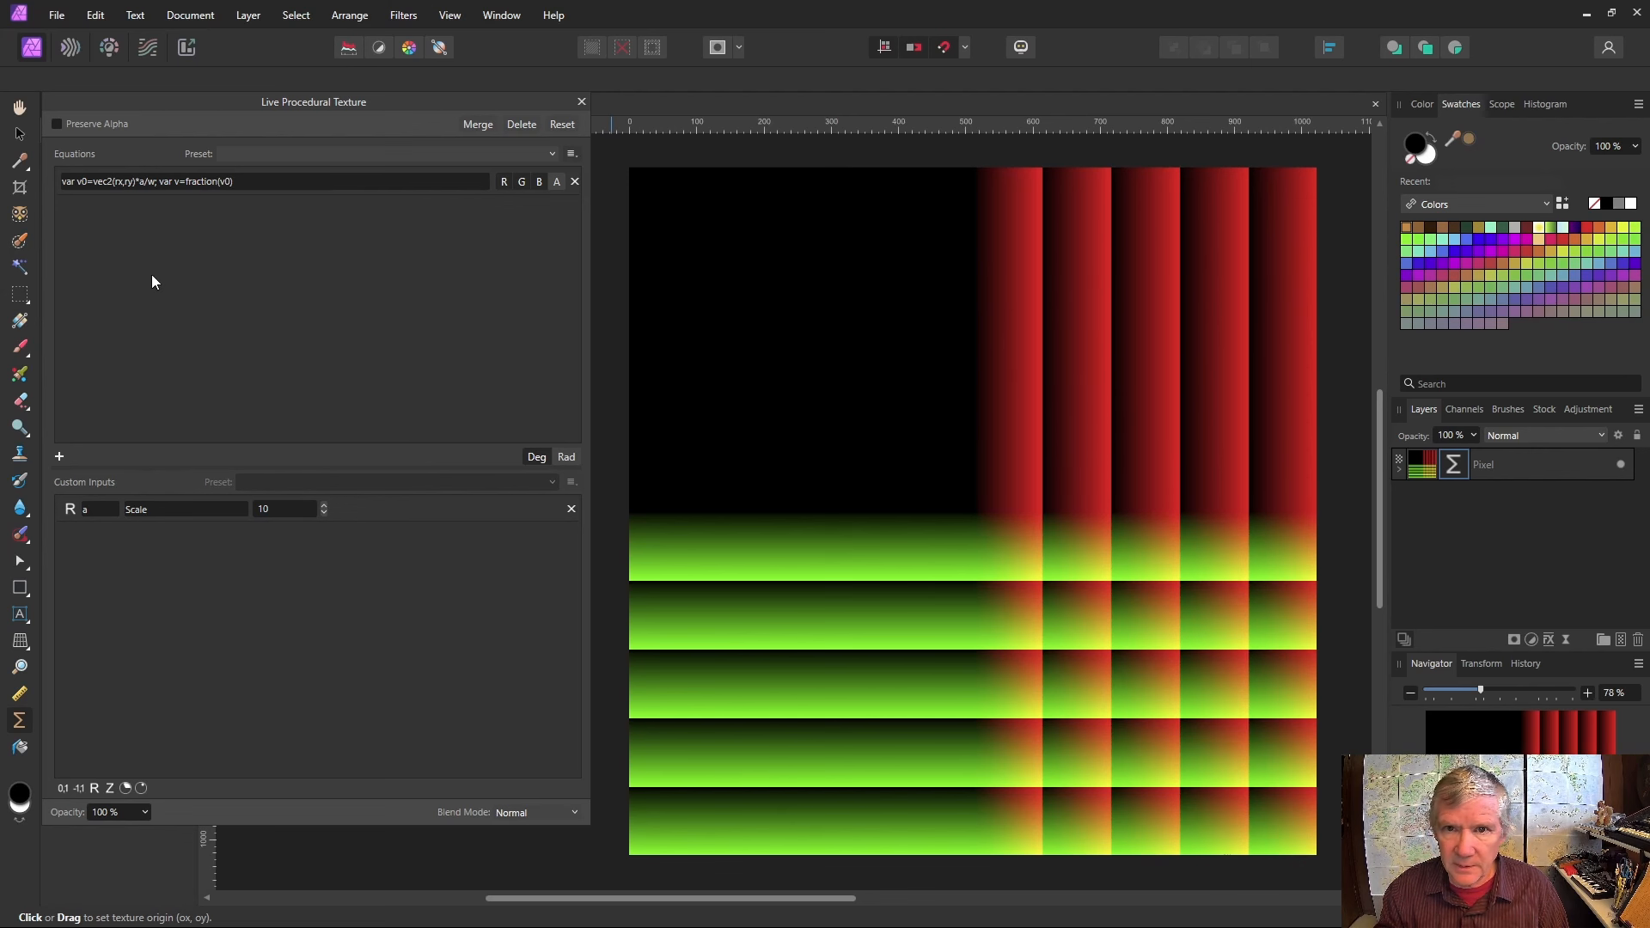
# Append var vp=vec2(atan2(v.y,v.x)/180,length(v)) to the end of the equation.
pyautogui.click(242, 183)
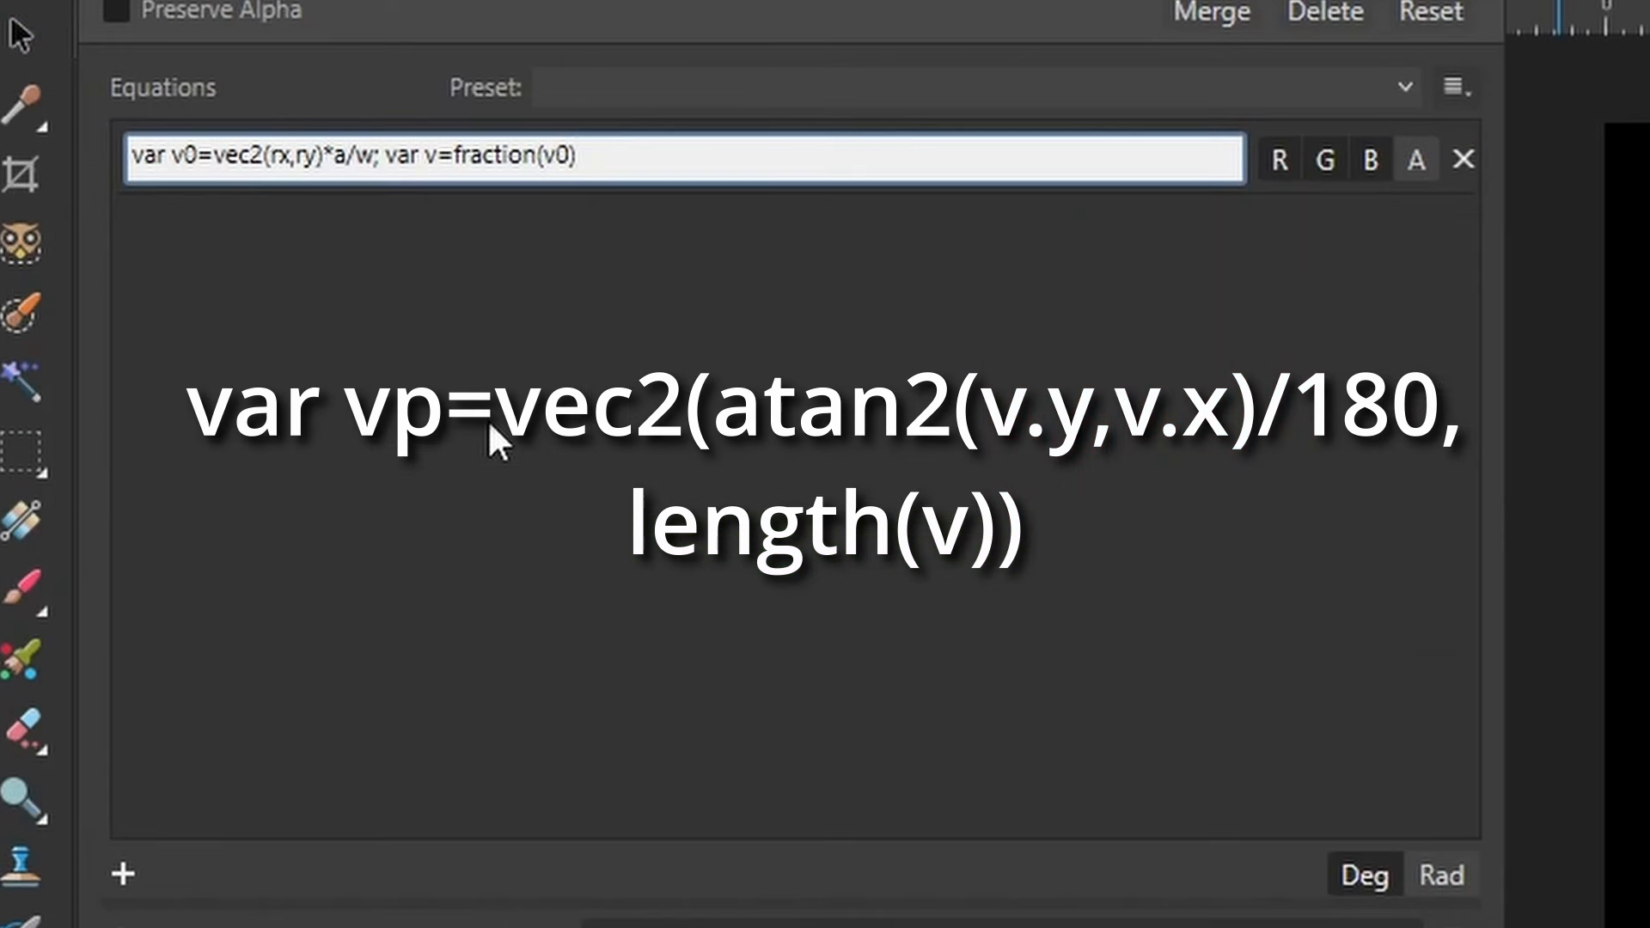
pyautogui.write('; var vp=vec2')
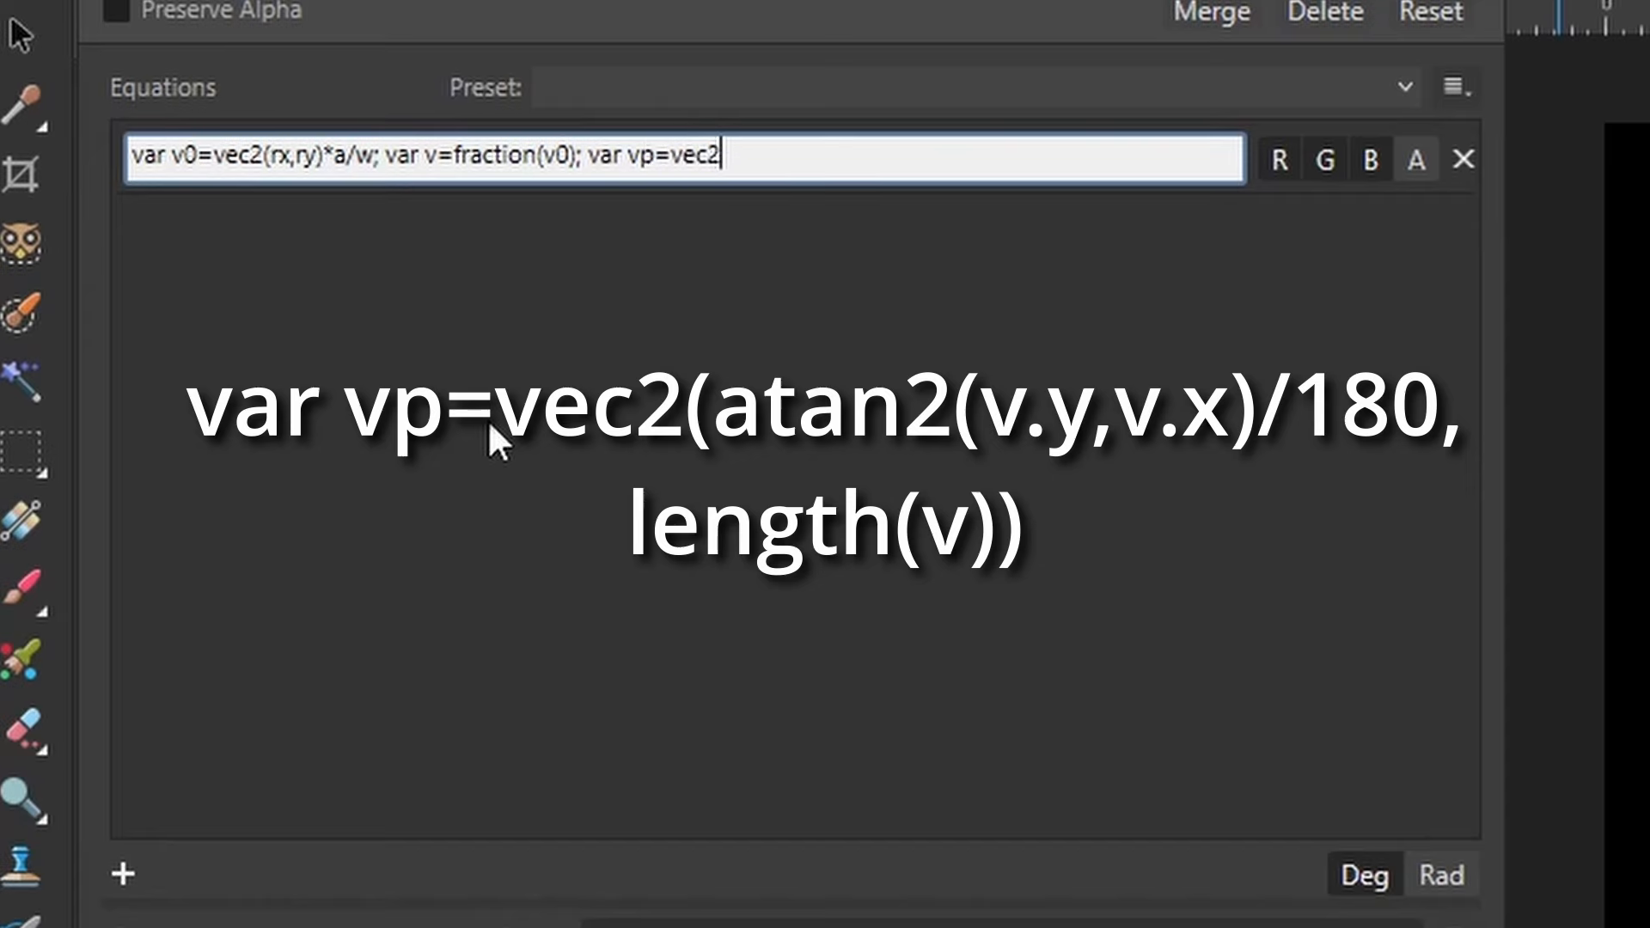
pyautogui.write('(atan2(v.')
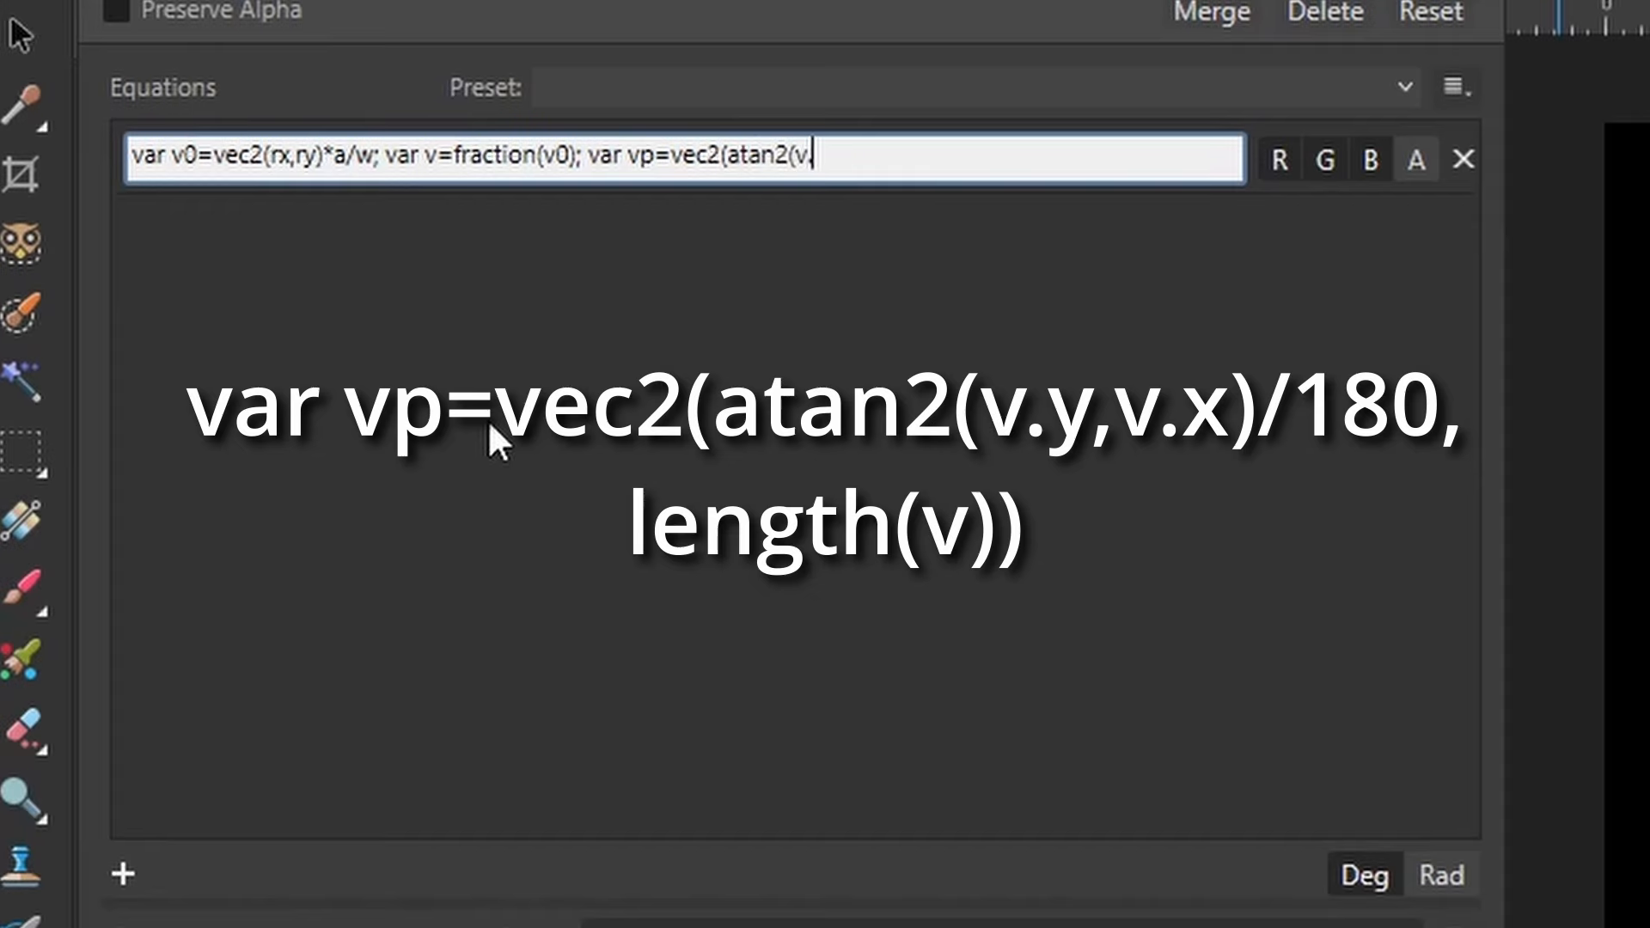
pyautogui.write('y,v.x)')
pyautogui.write(',length(')
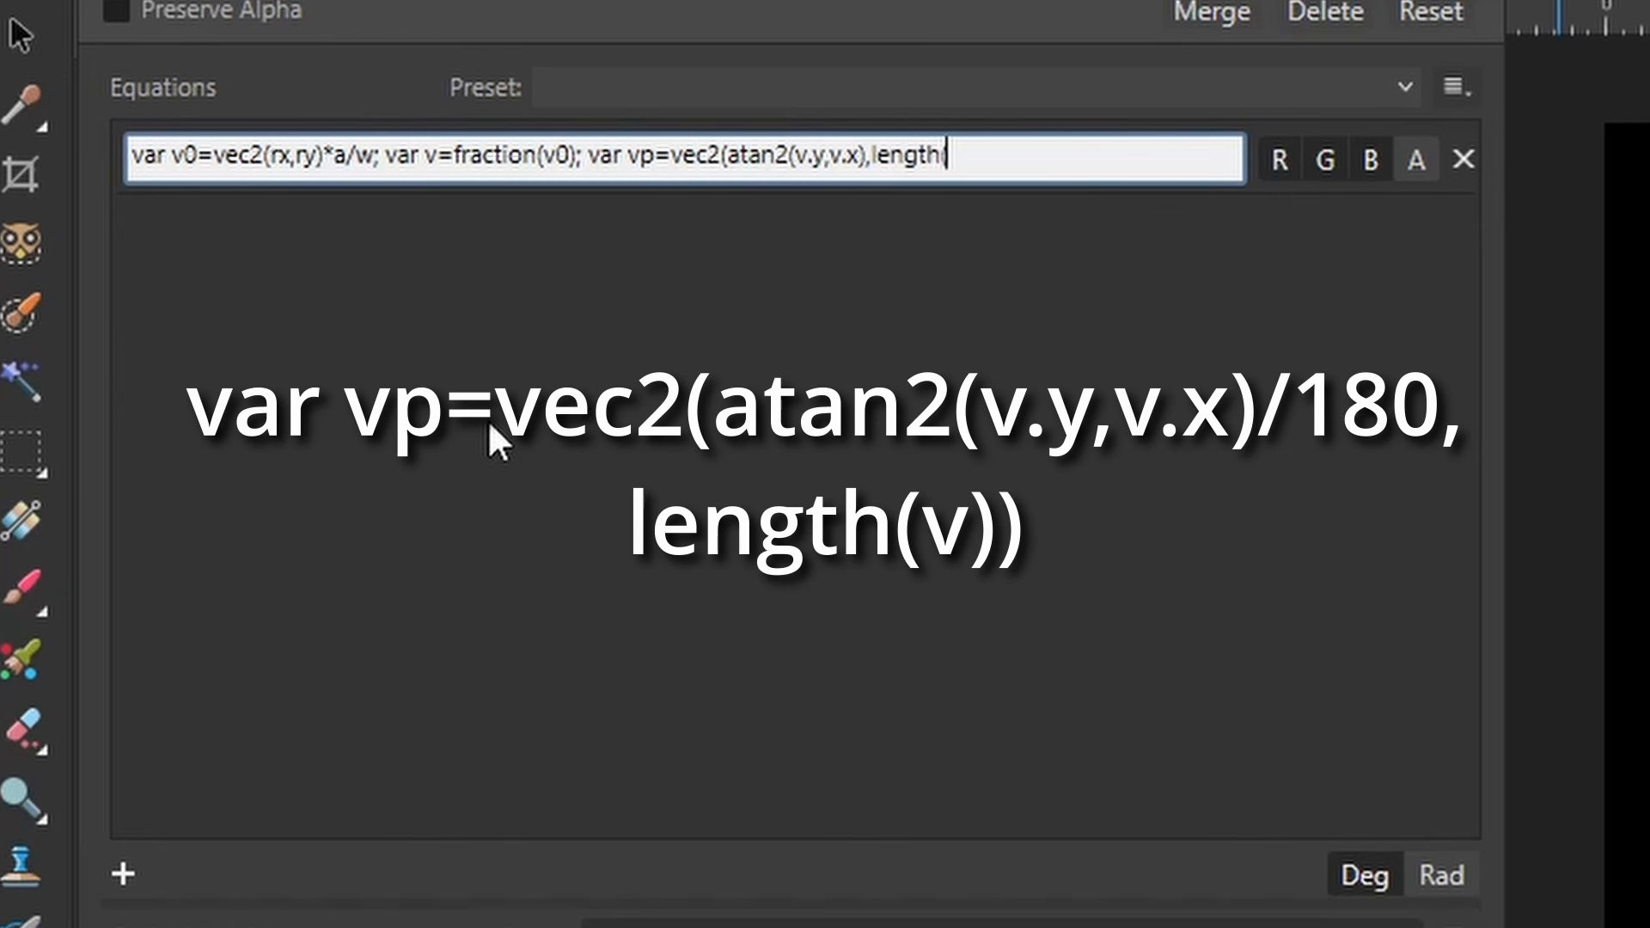
pyautogui.write('v))')
pyautogui.click(869, 156)
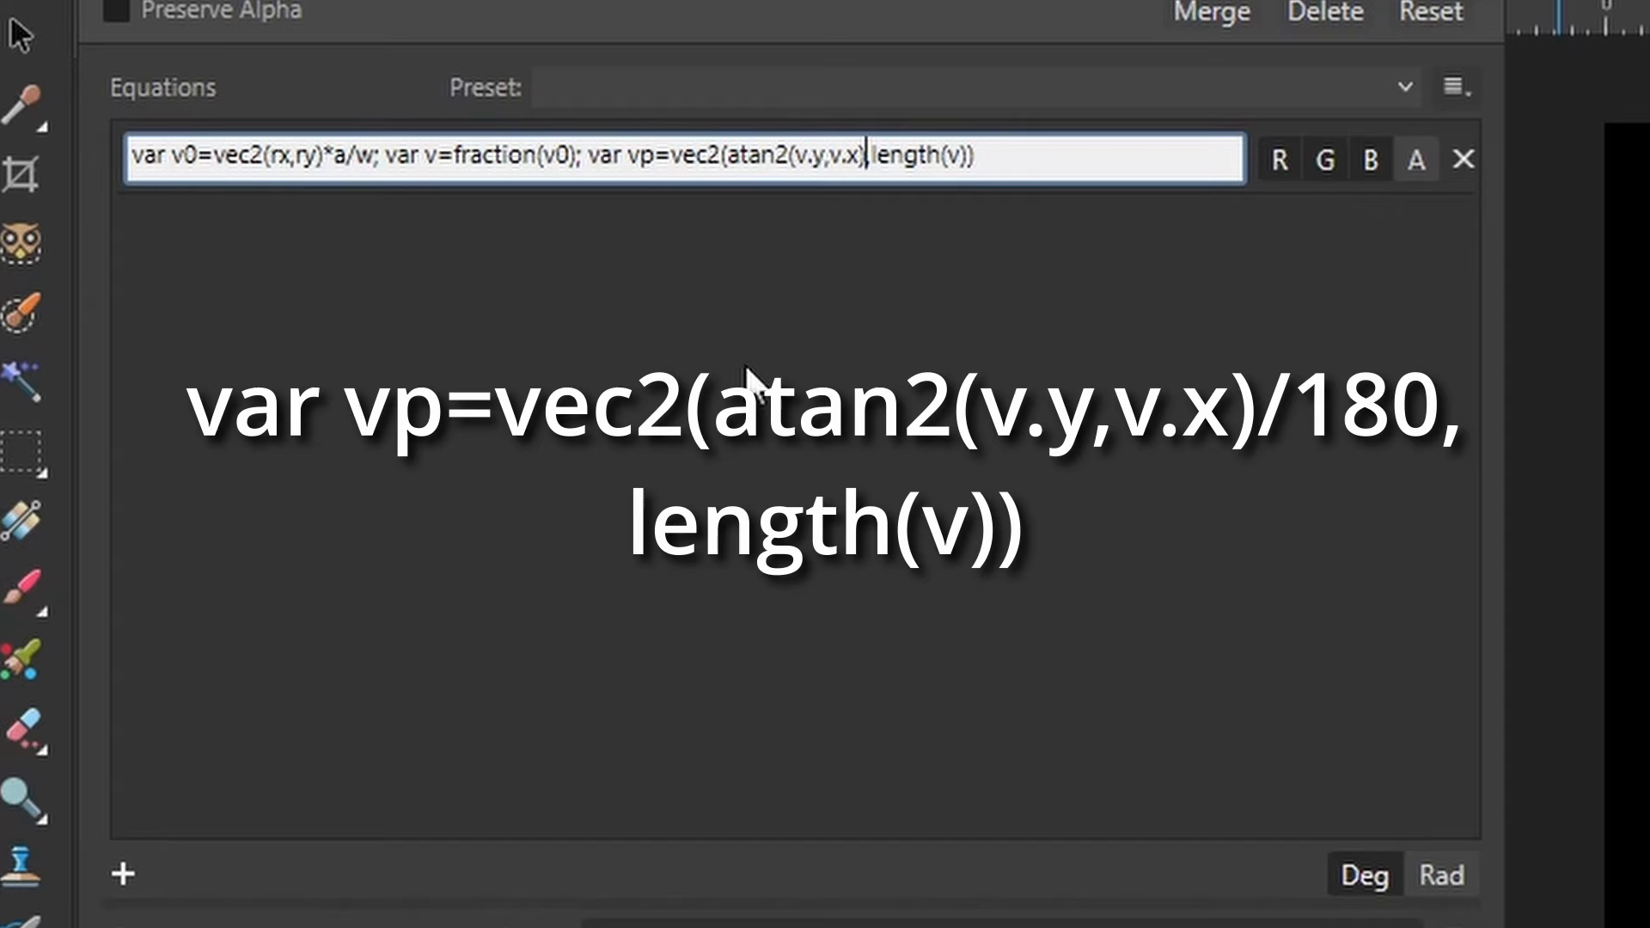
pyautogui.write('/')
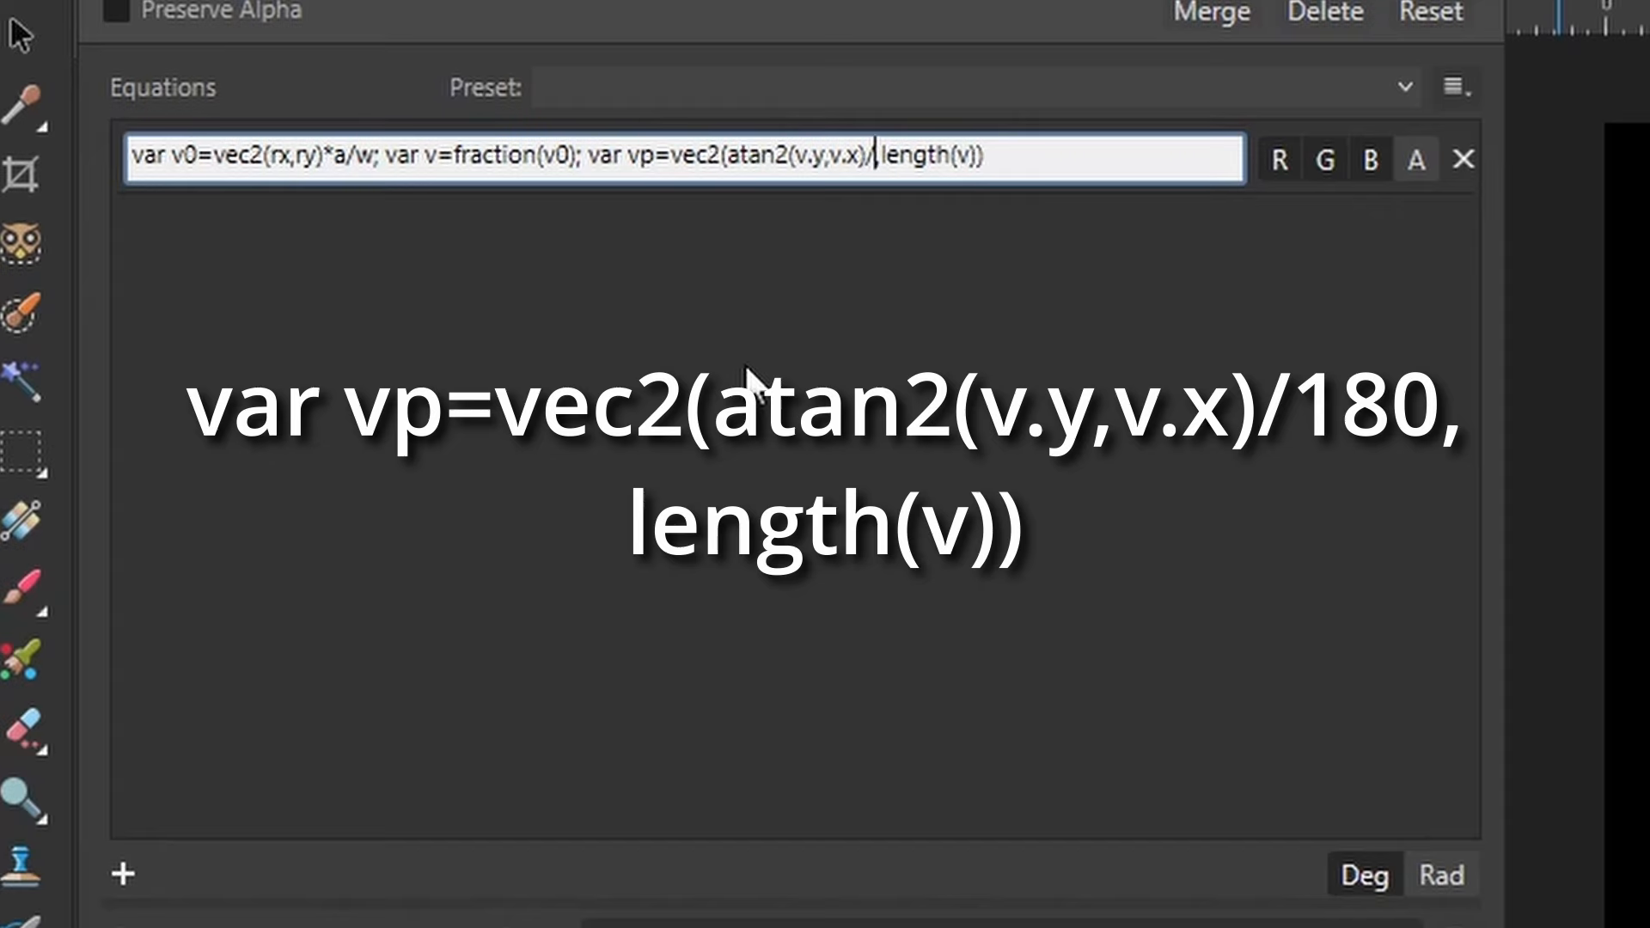
pyautogui.write('180')
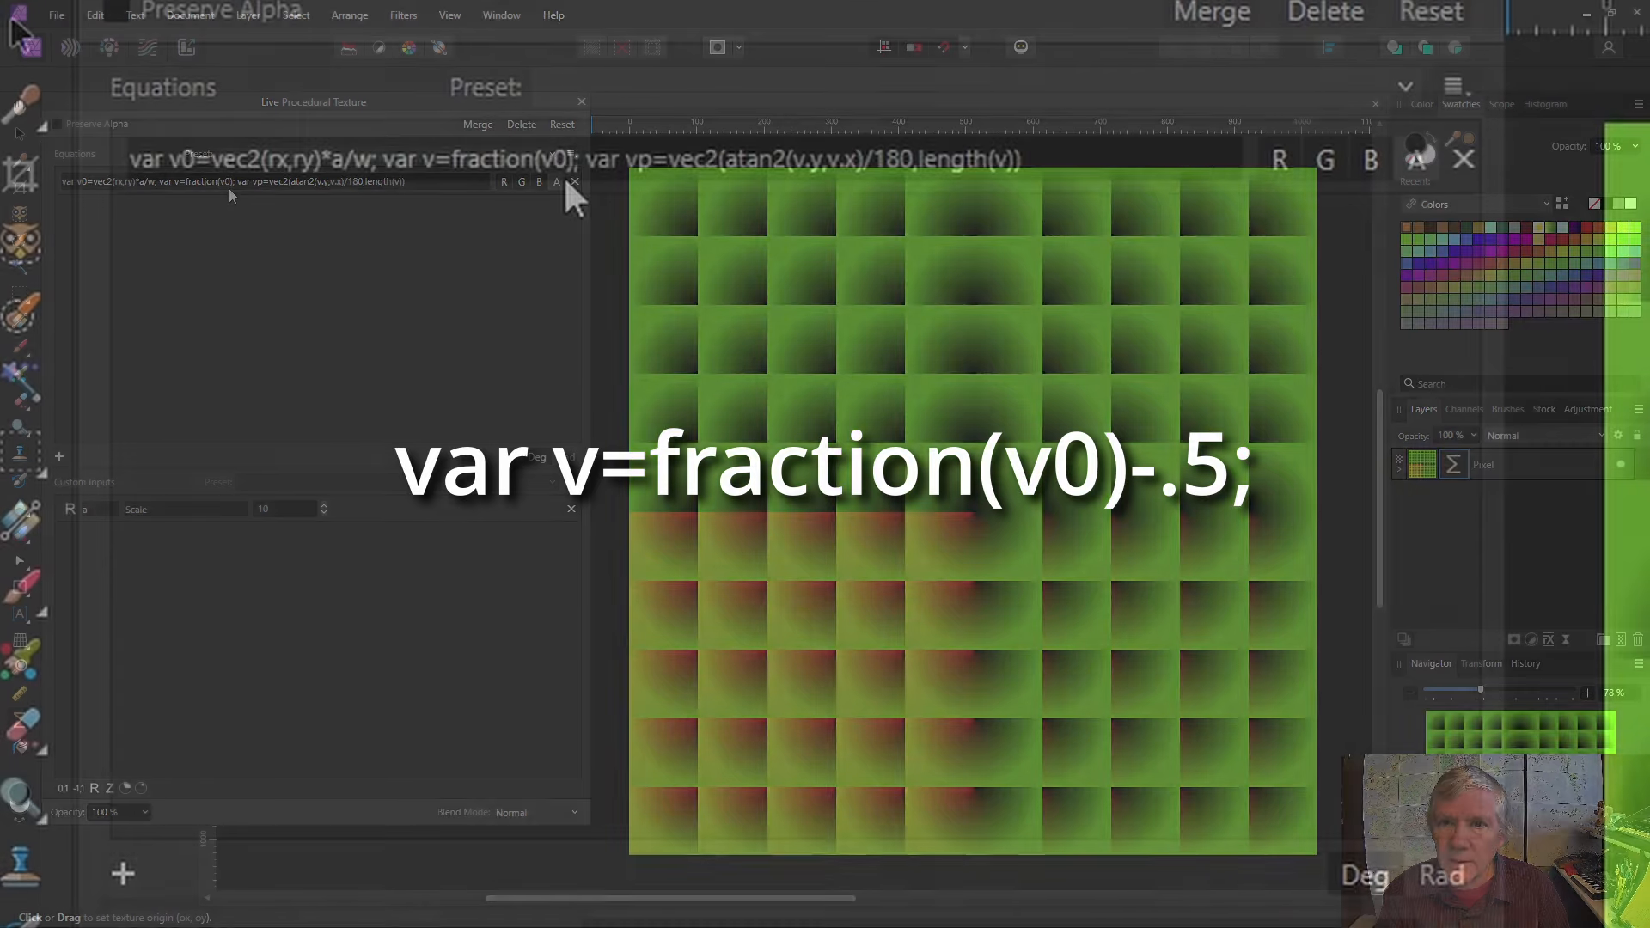
# Change the equation's v definition to var v=fraction(v0)-.5 and move the texture origin slightly above the canvas centre.
pyautogui.click(230, 183)
pyautogui.click(230, 182)
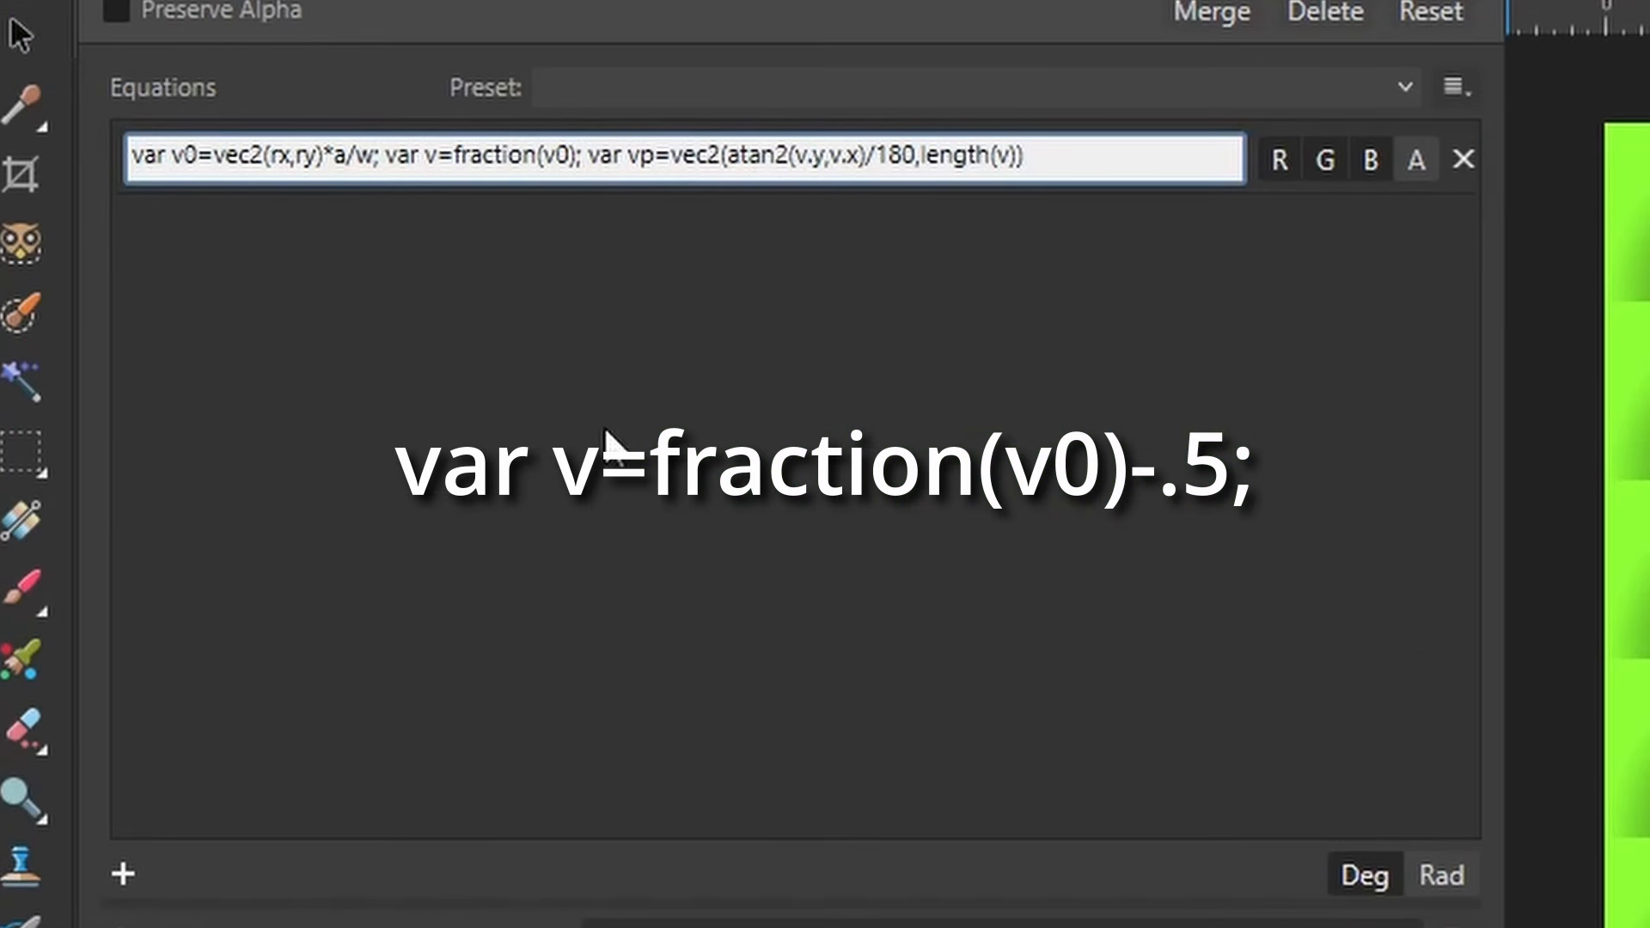
pyautogui.press('Right')
pyautogui.write('-.5')
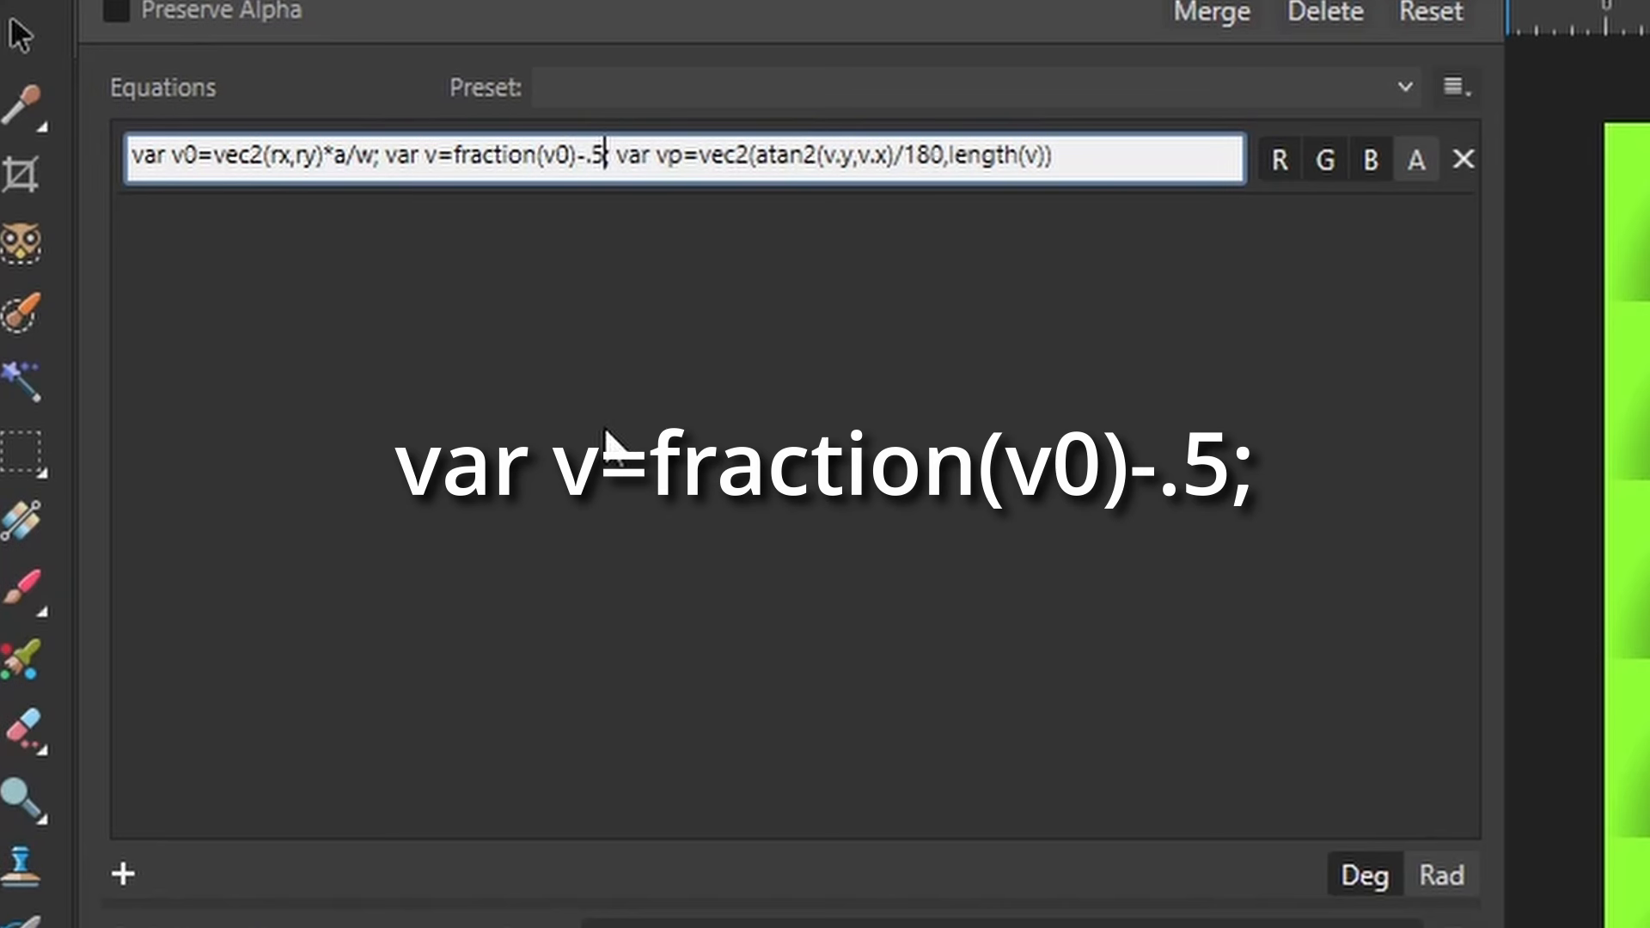
pyautogui.press('Return')
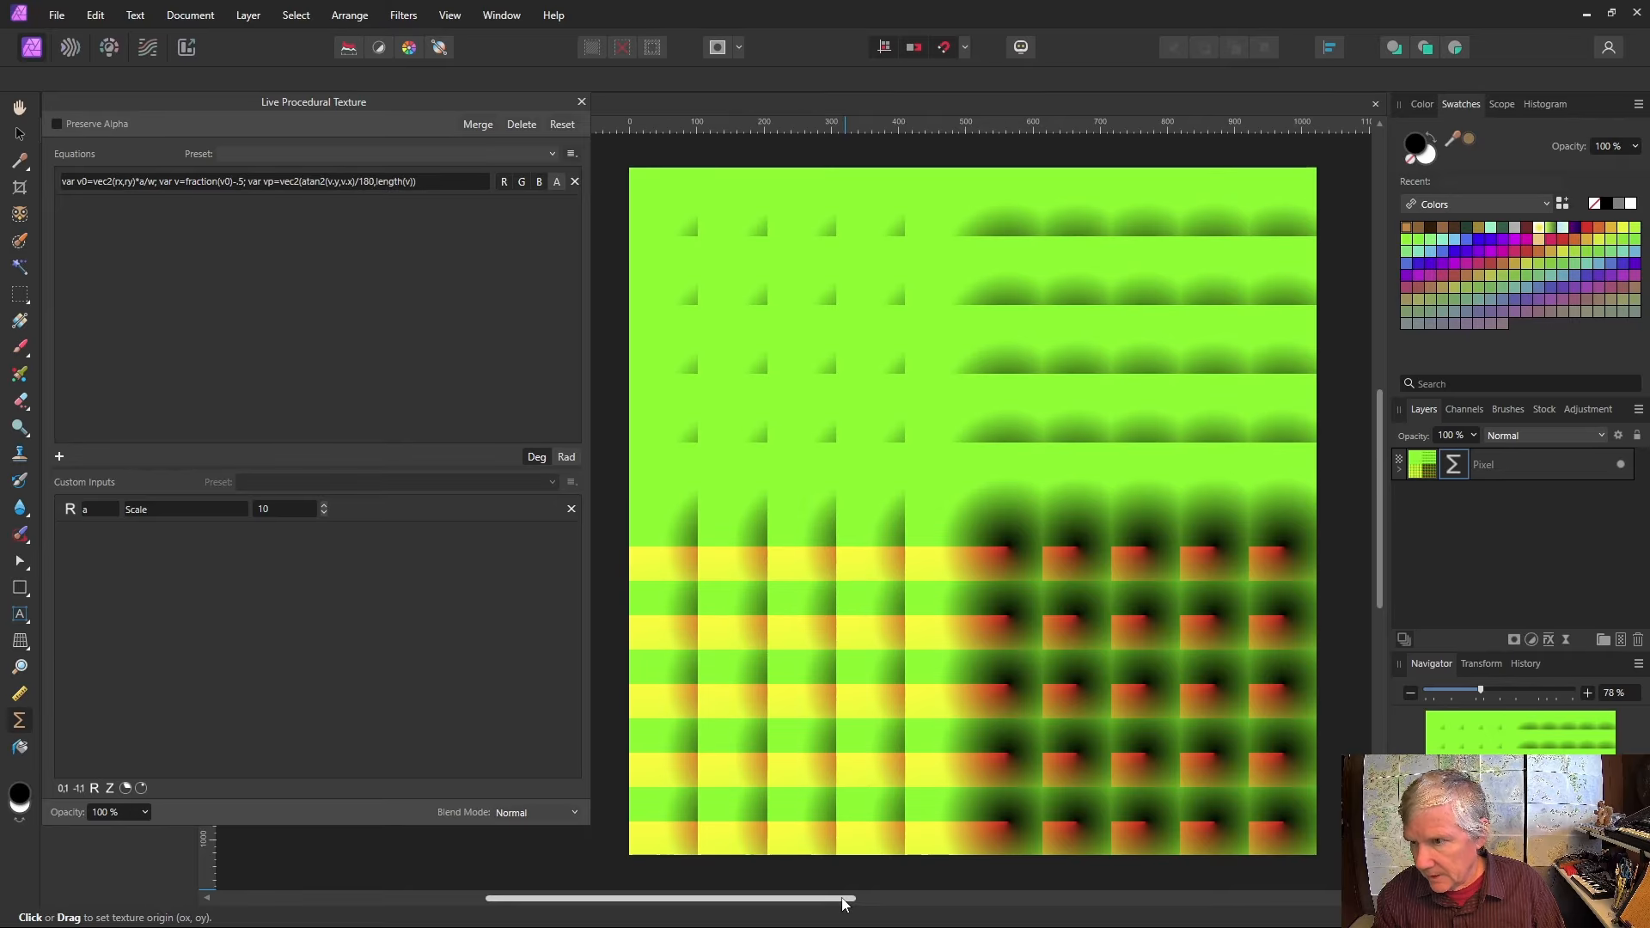
pyautogui.moveTo(955, 506); pyautogui.dragTo(965, 465)
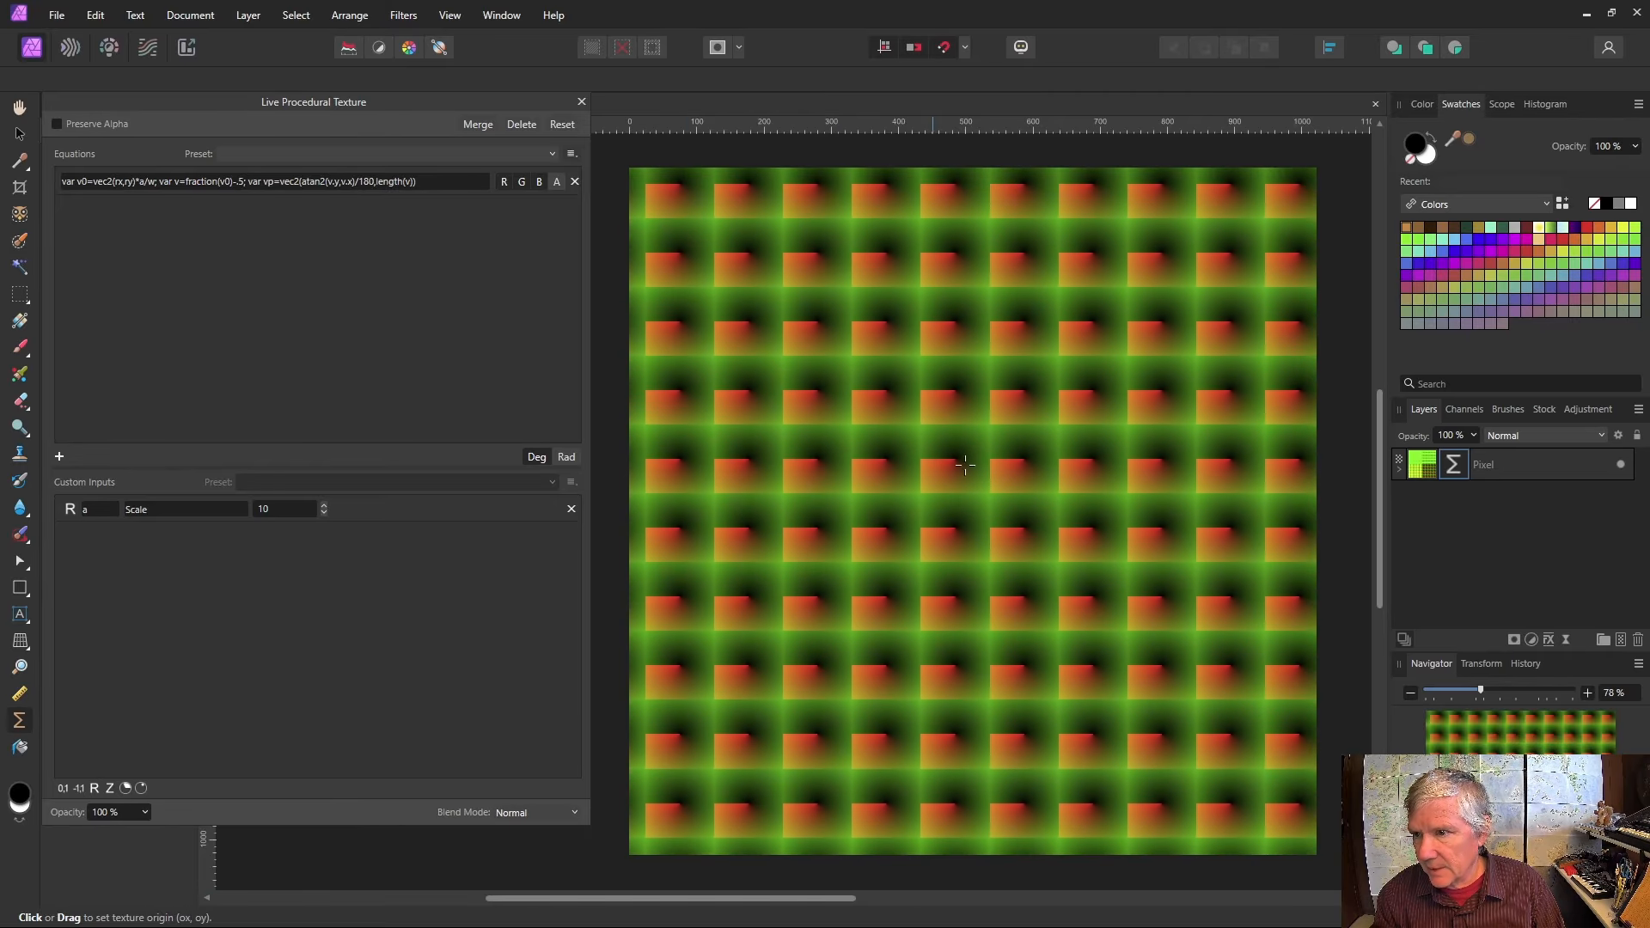
# Append osc(vp.x) as the equation's final expression and apply it.
pyautogui.click(433, 183)
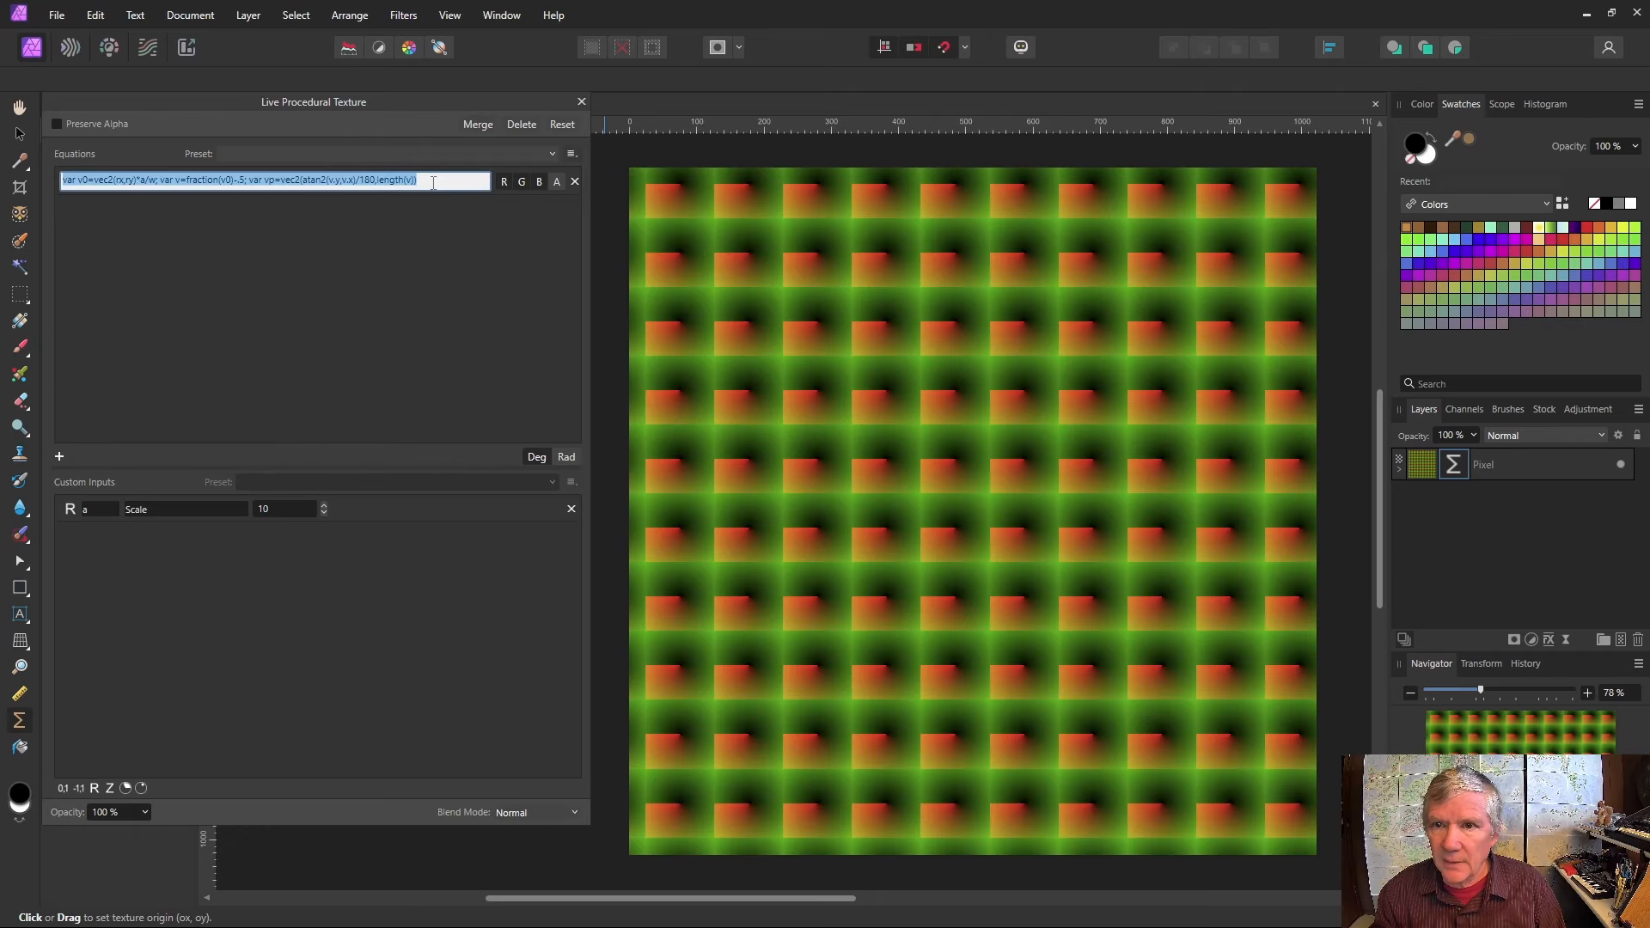
pyautogui.click(433, 182)
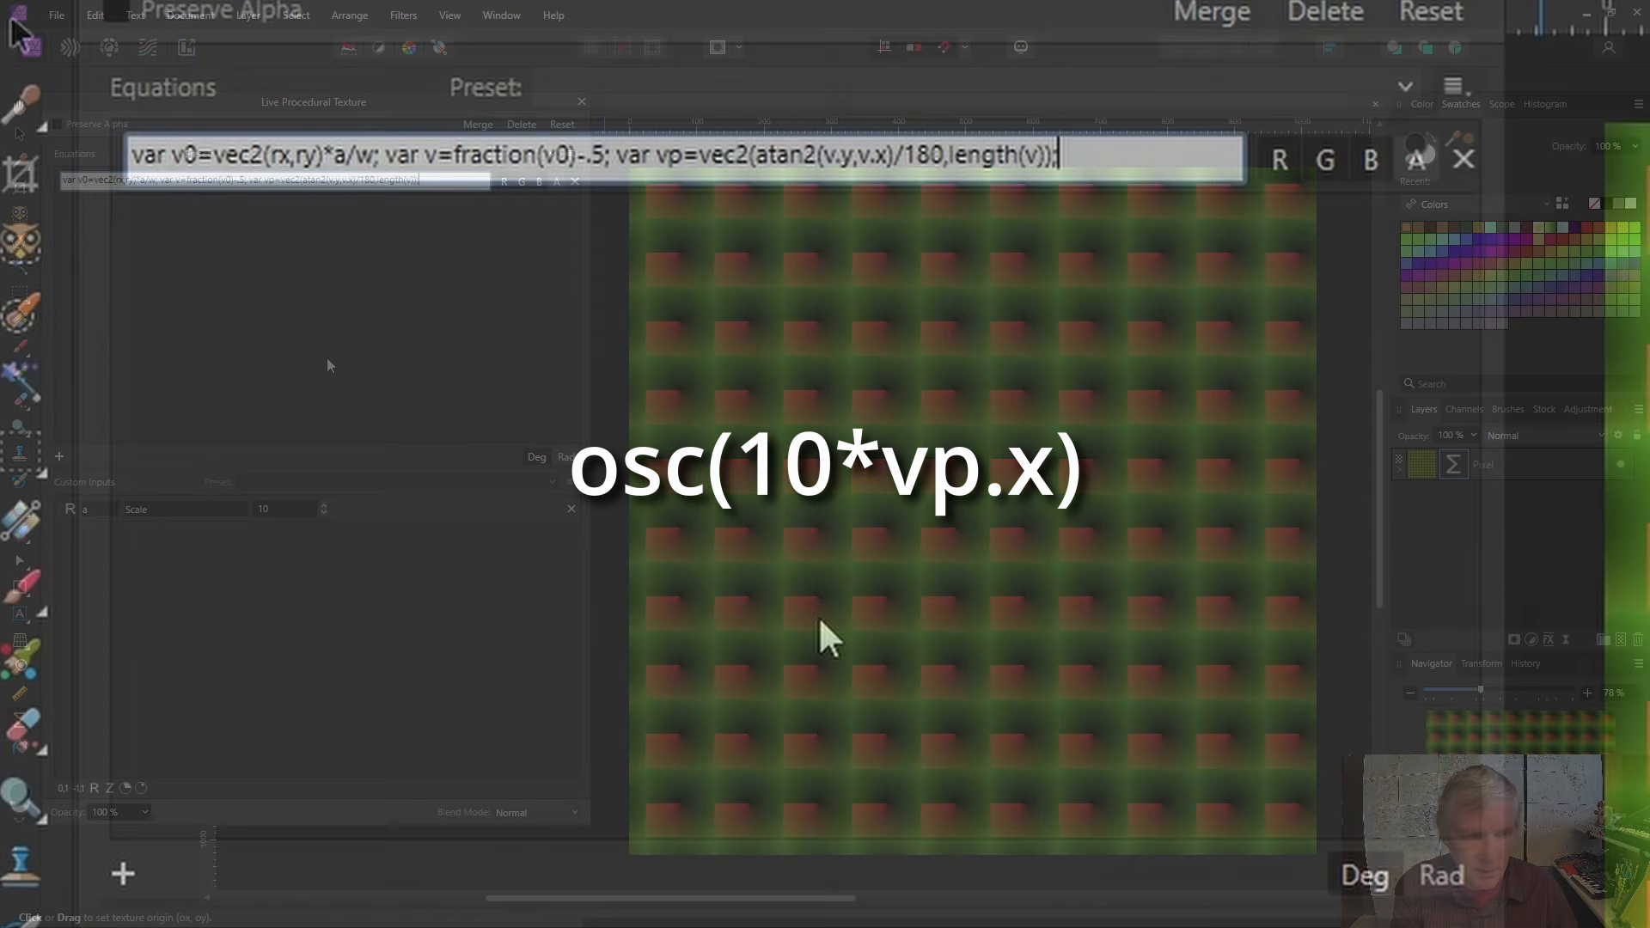
pyautogui.write('; o')
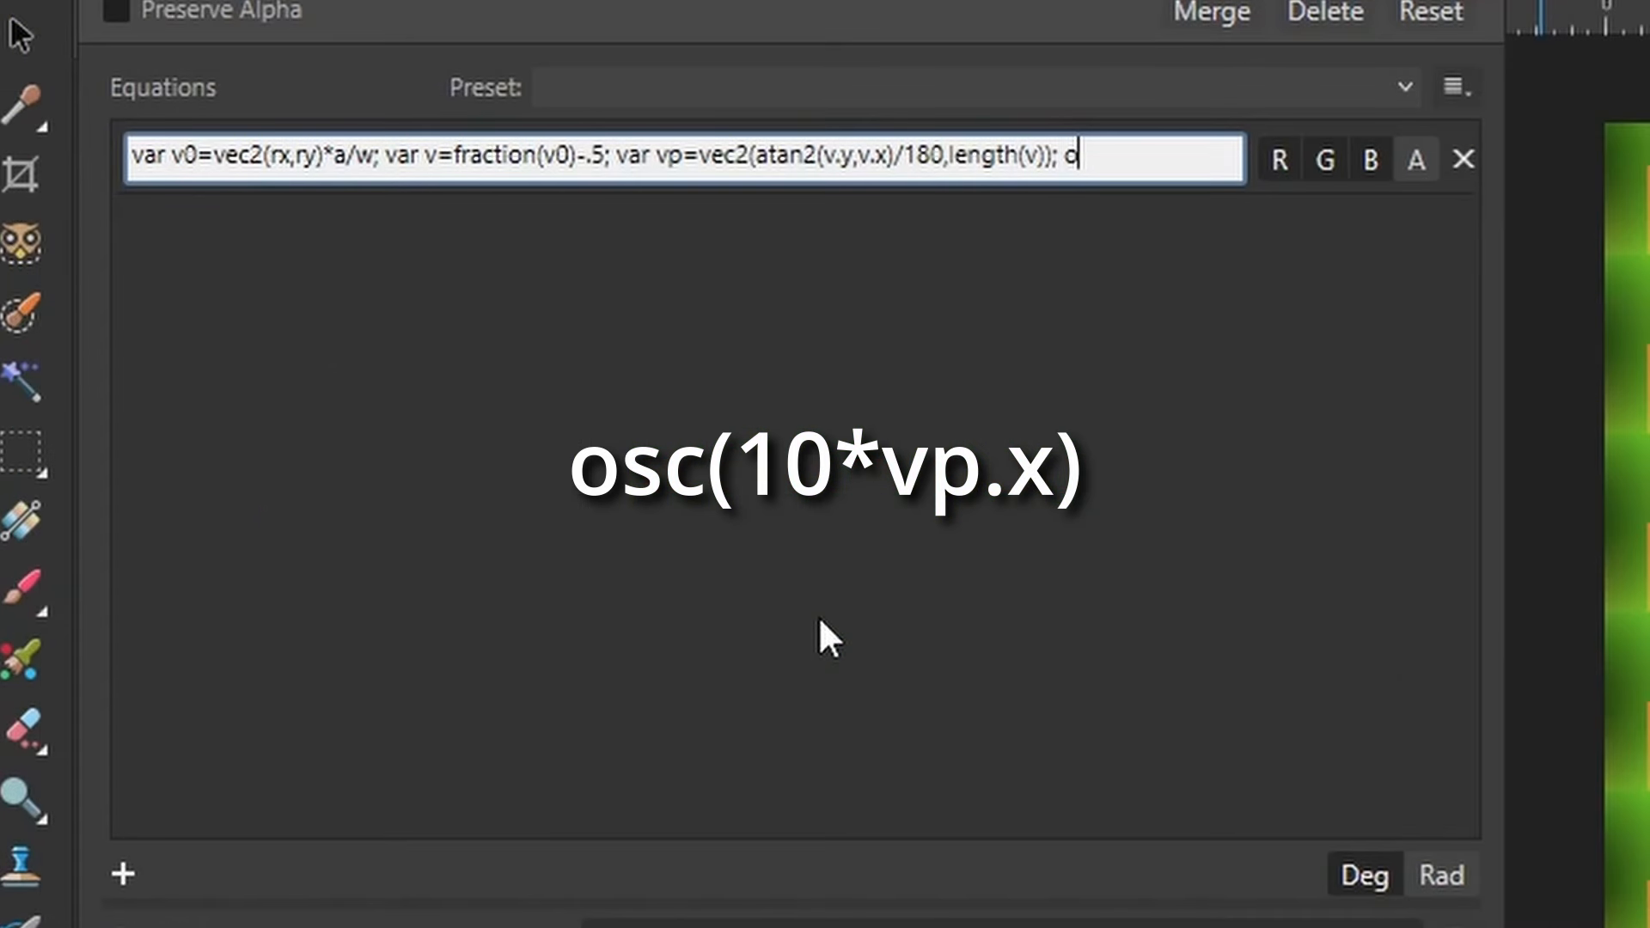
pyautogui.write('sc(vp.x)')
pyautogui.press('Return')
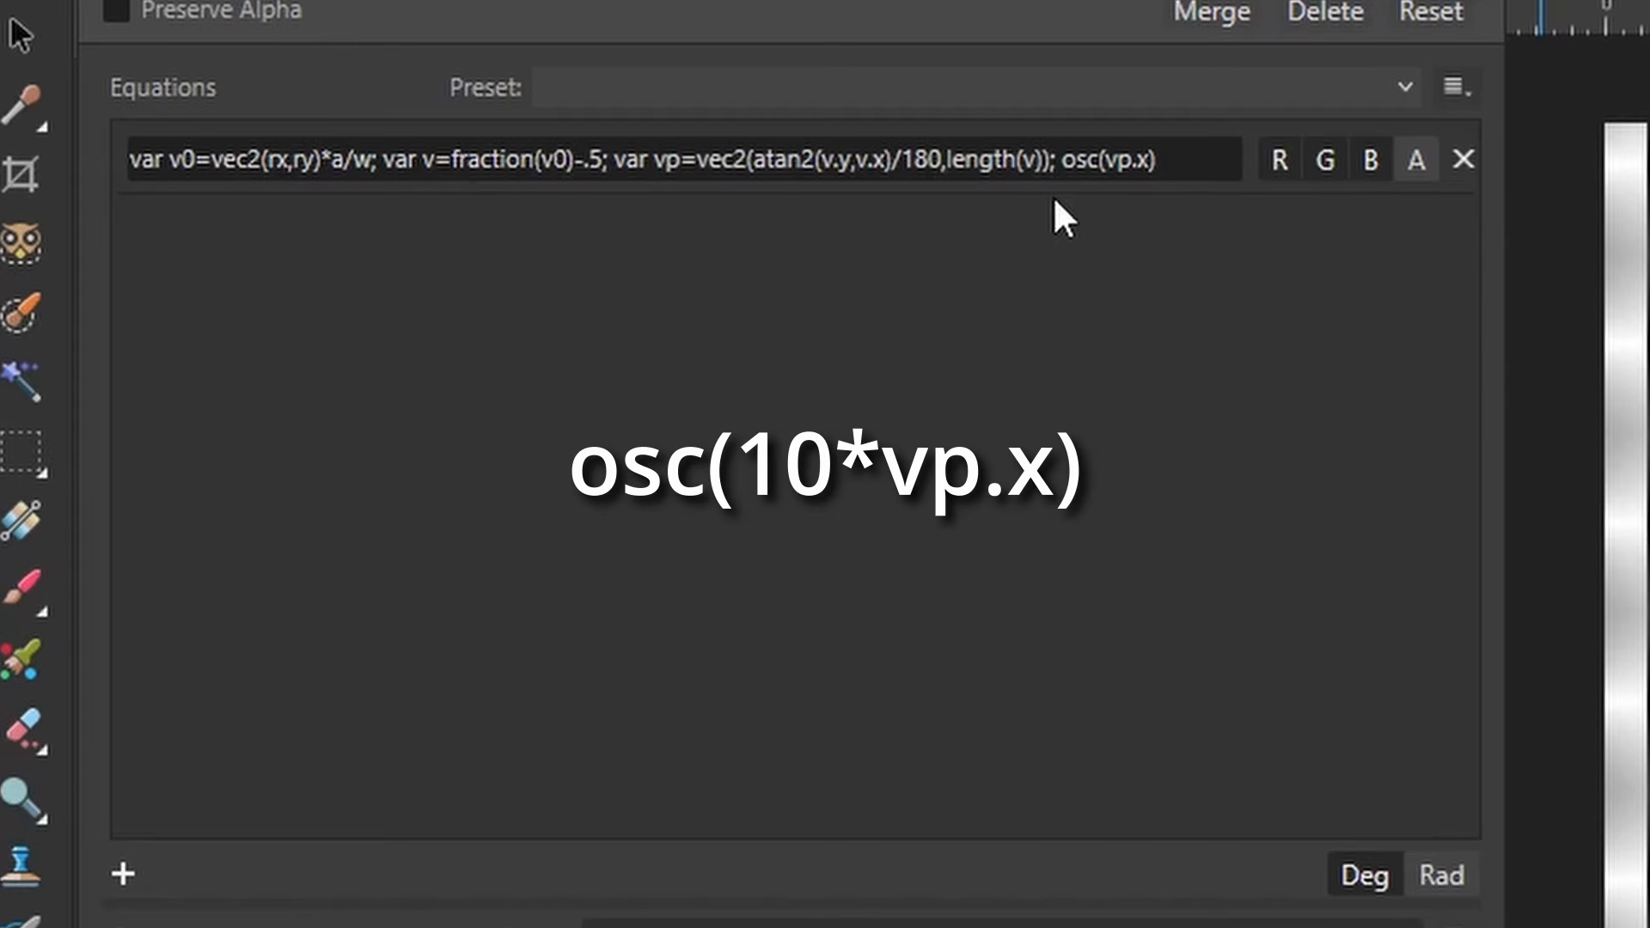
# Multiply vp.x by 10 in the final expression so it reads osc(10*vp.x).
pyautogui.click(1116, 160)
pyautogui.click(1109, 161)
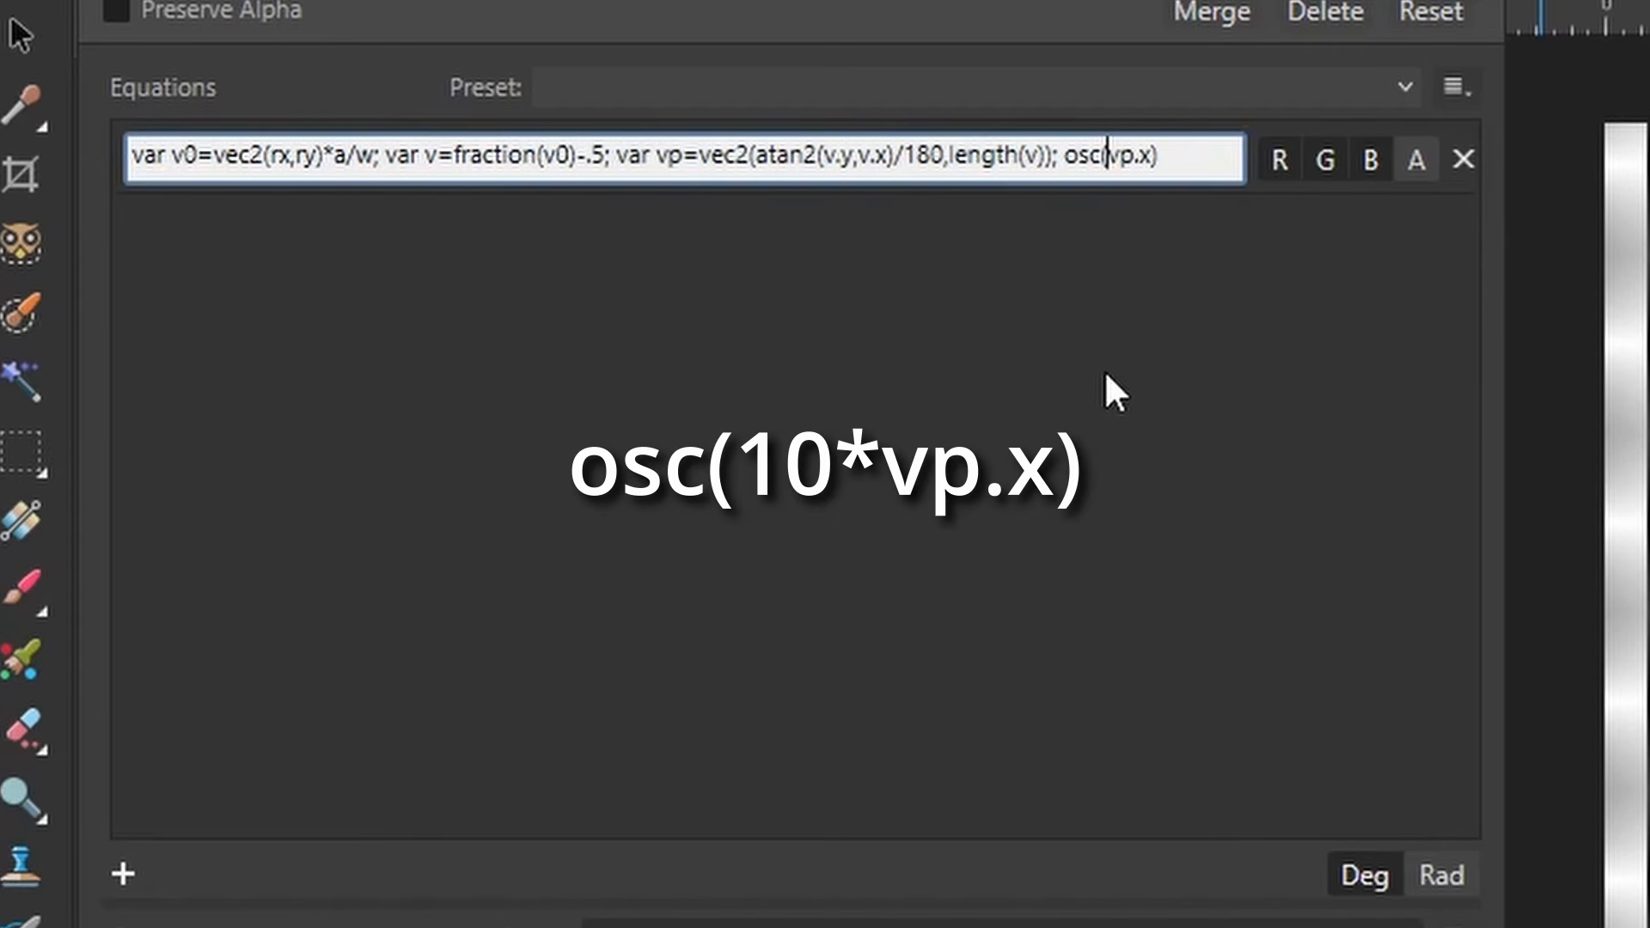
pyautogui.write('10*')
pyautogui.press('Return')
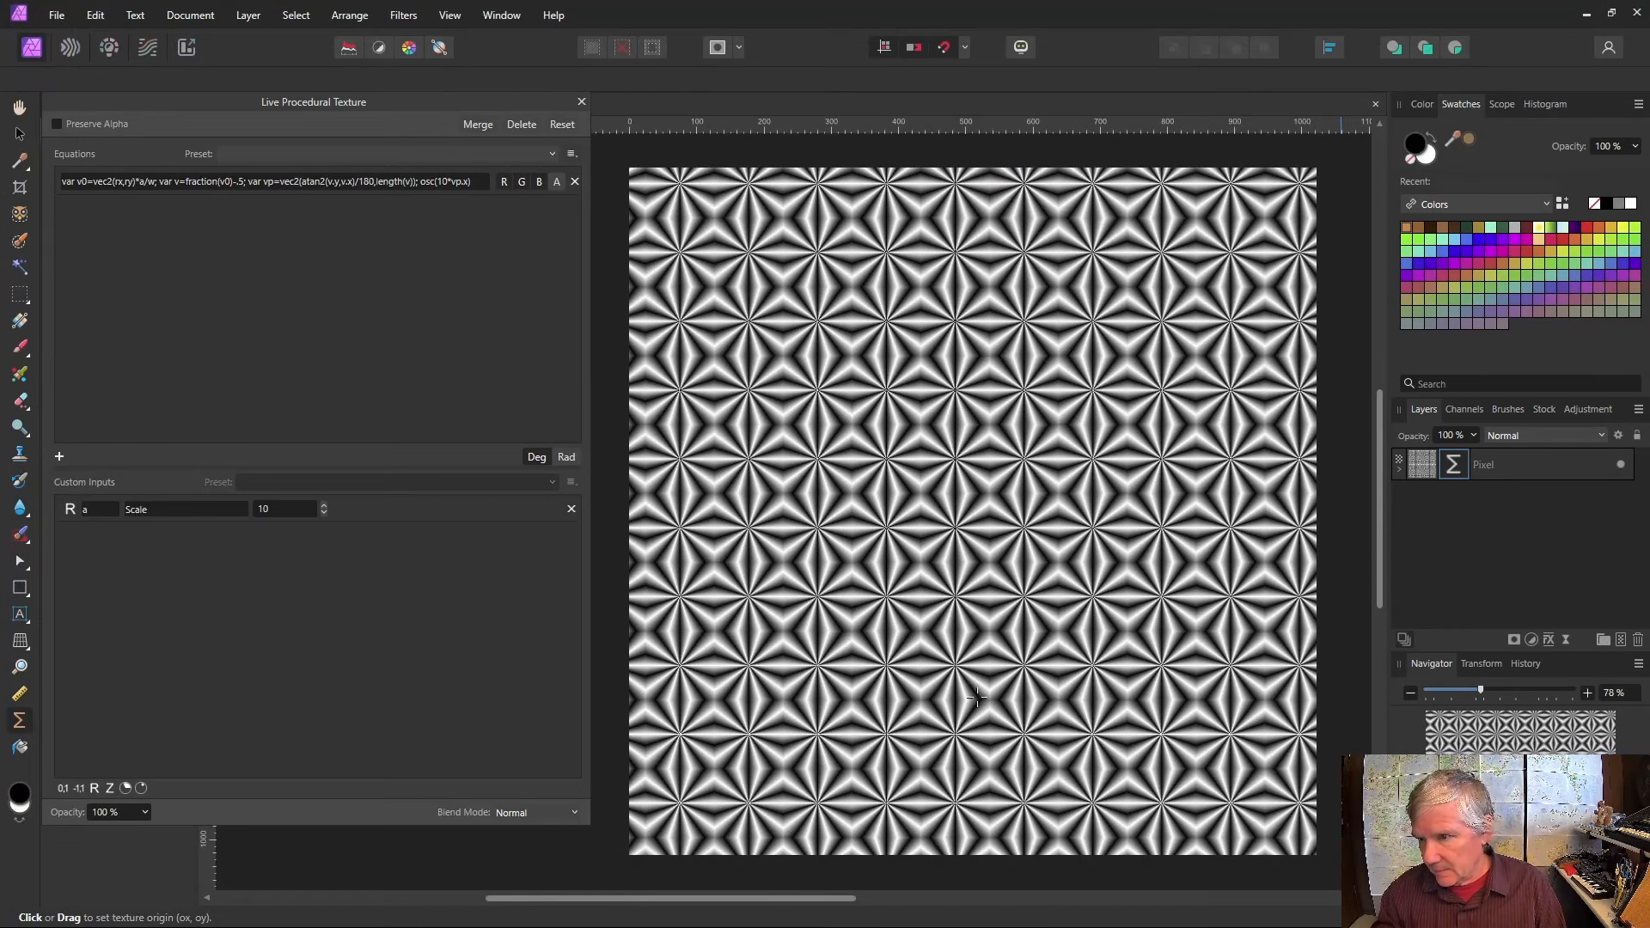
# Shift the texture origin around the canvas, finishing slightly below and right of its centre.
pyautogui.moveTo(786, 430); pyautogui.dragTo(1026, 604)
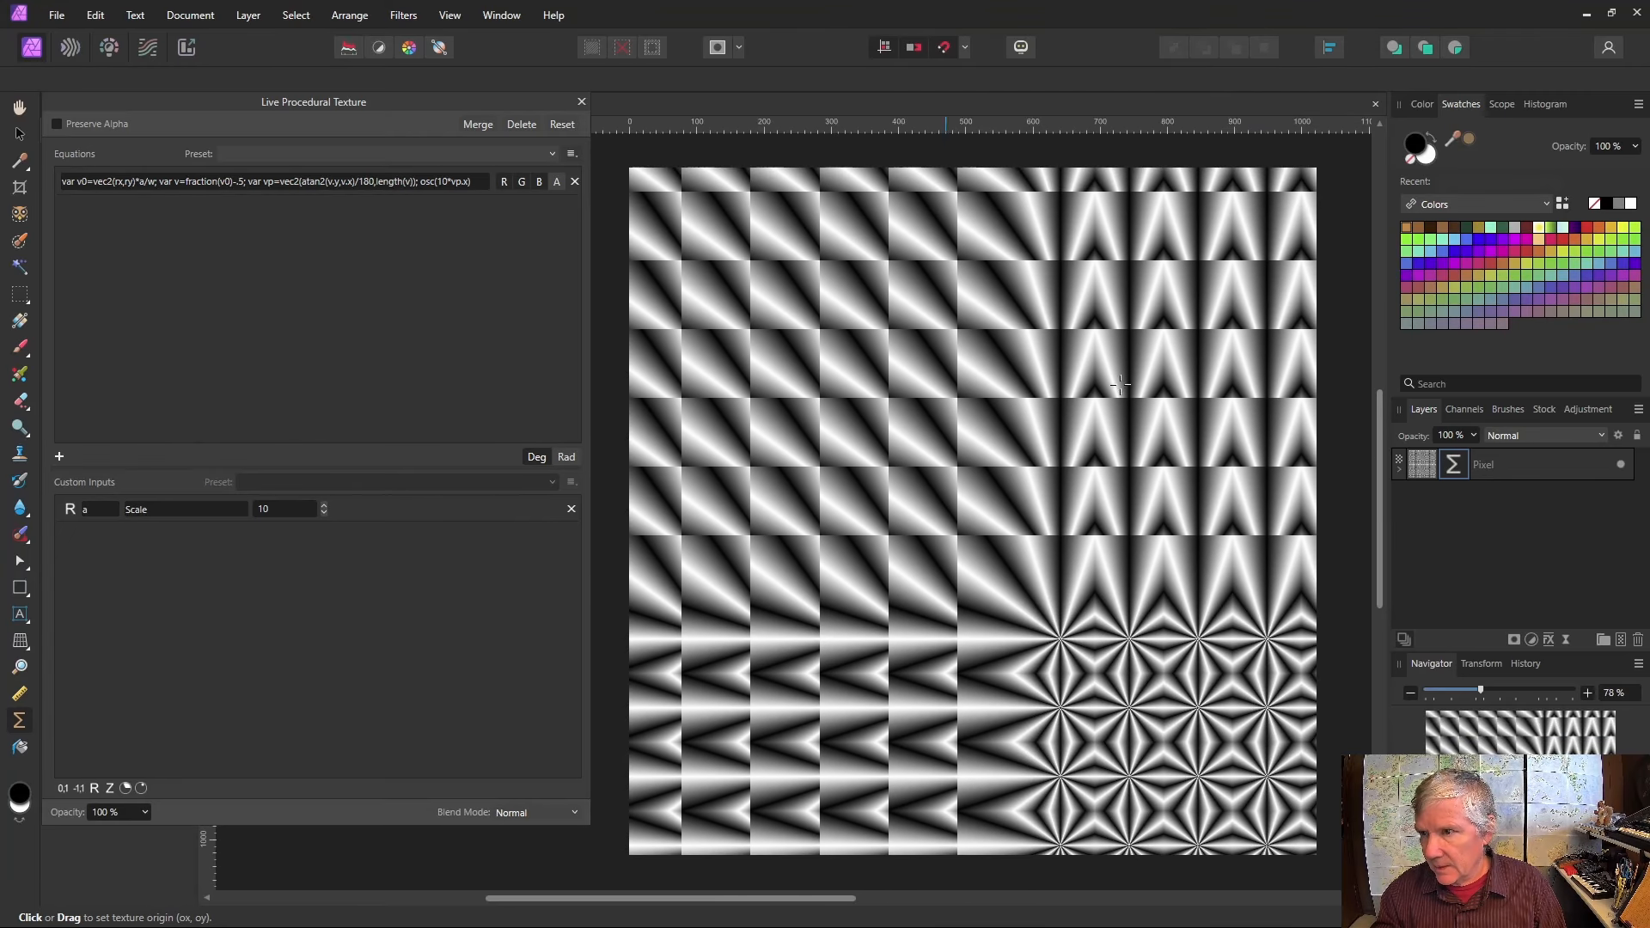
pyautogui.moveTo(1109, 725); pyautogui.dragTo(988, 543)
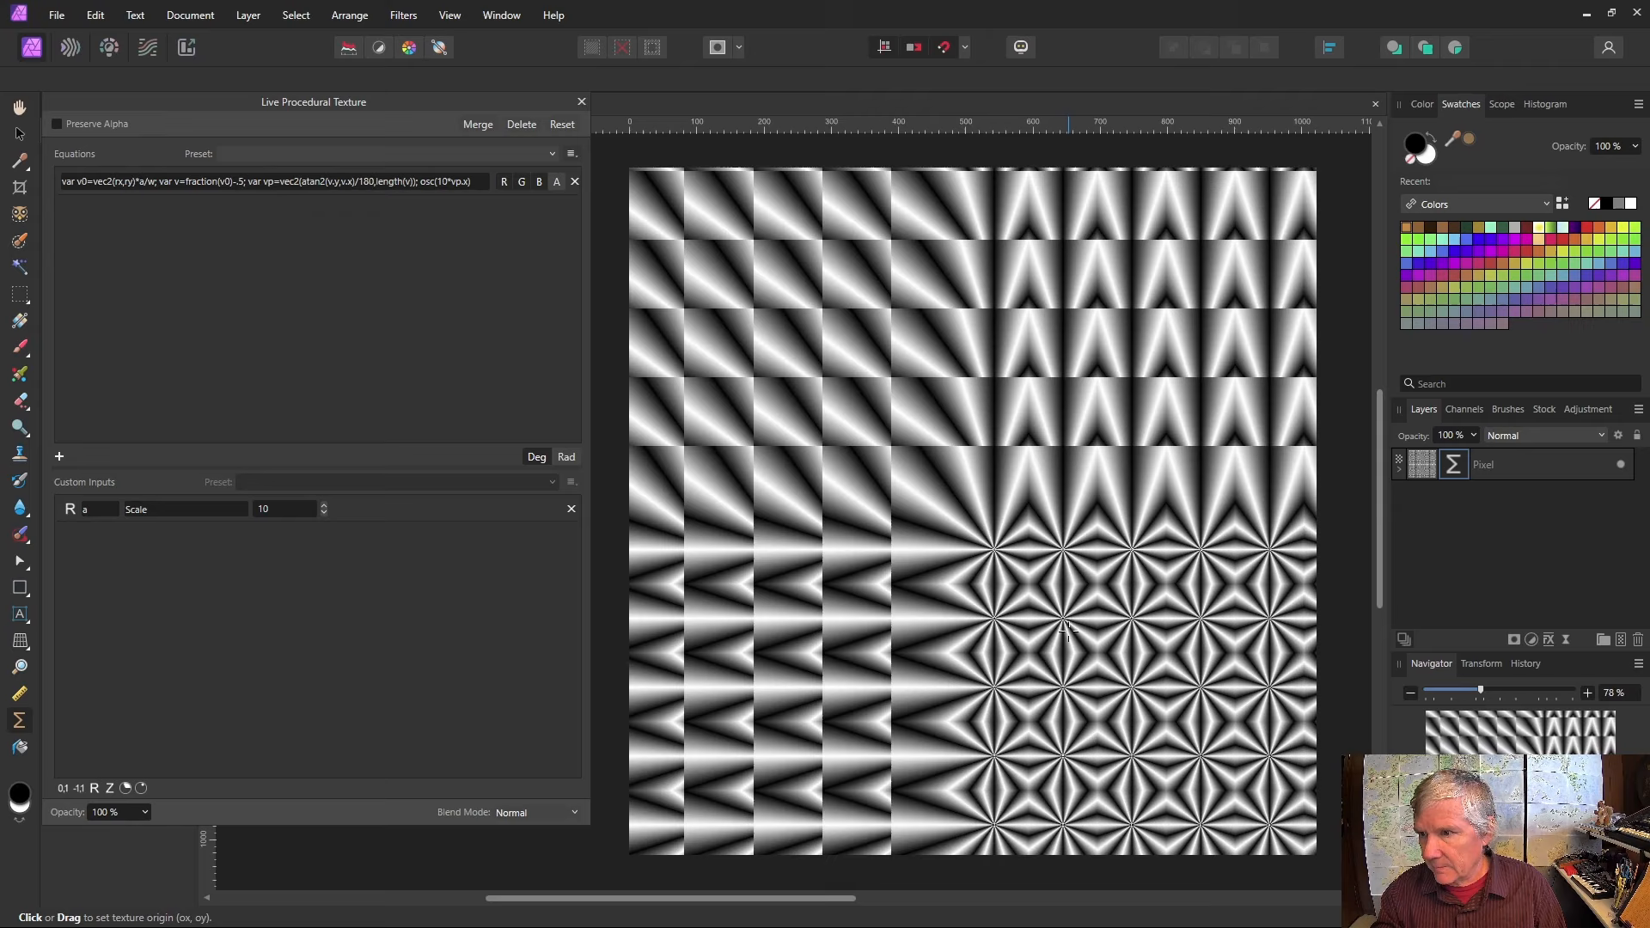
pyautogui.click(986, 541)
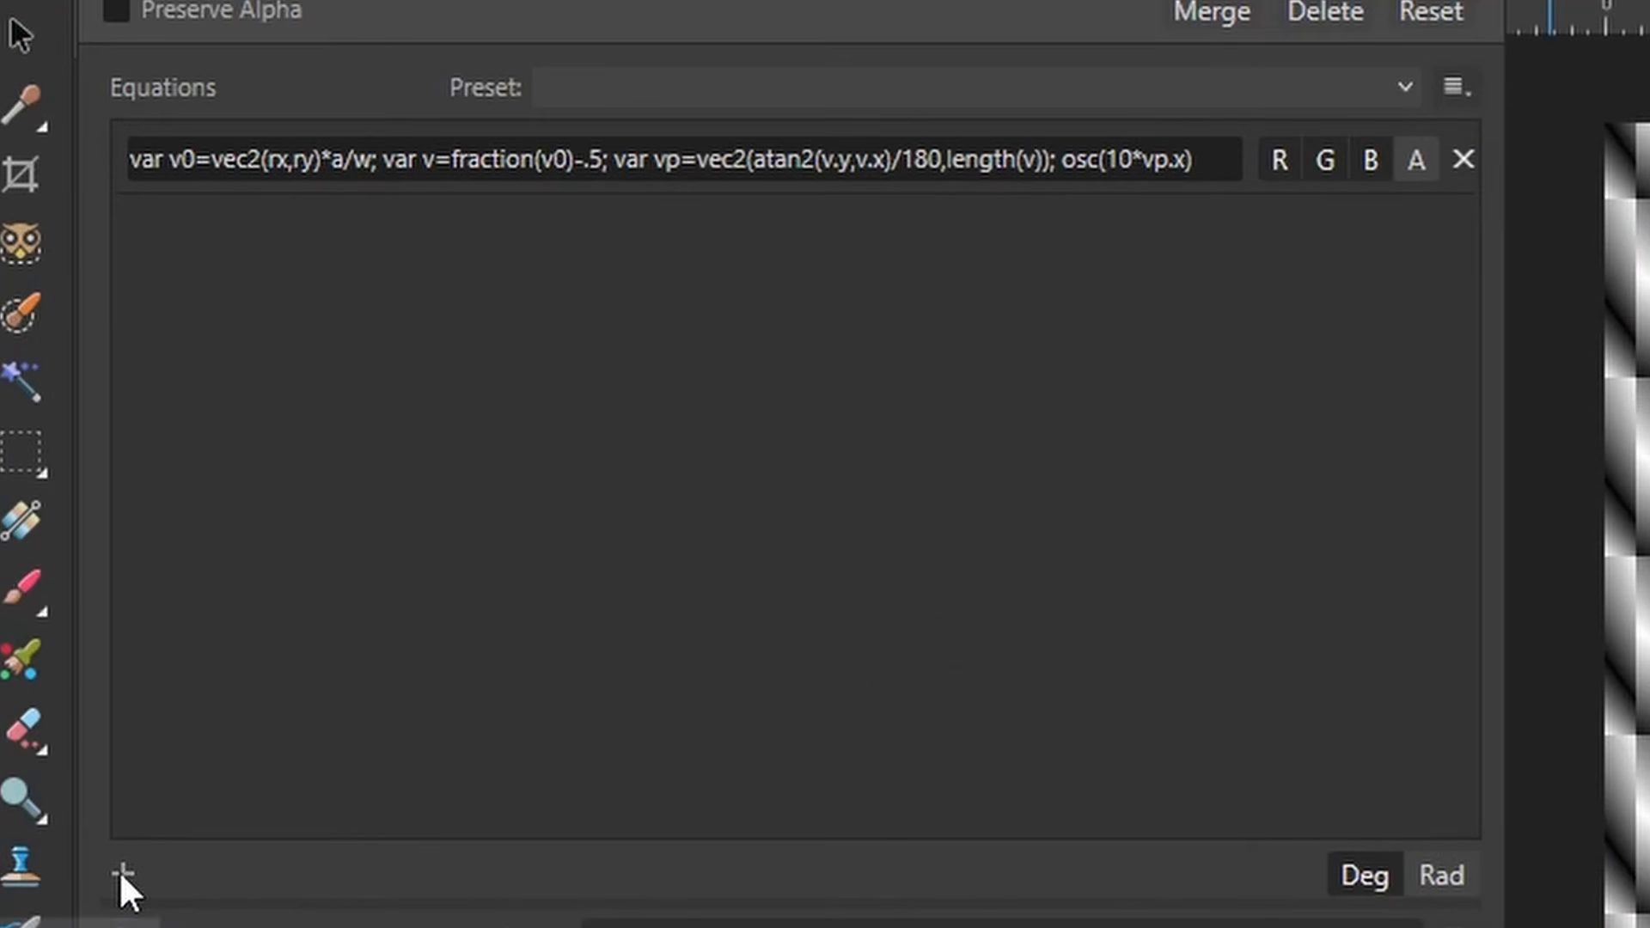
# Add a second equation row and fill it with a copy of the first equation.
pyautogui.click(122, 873)
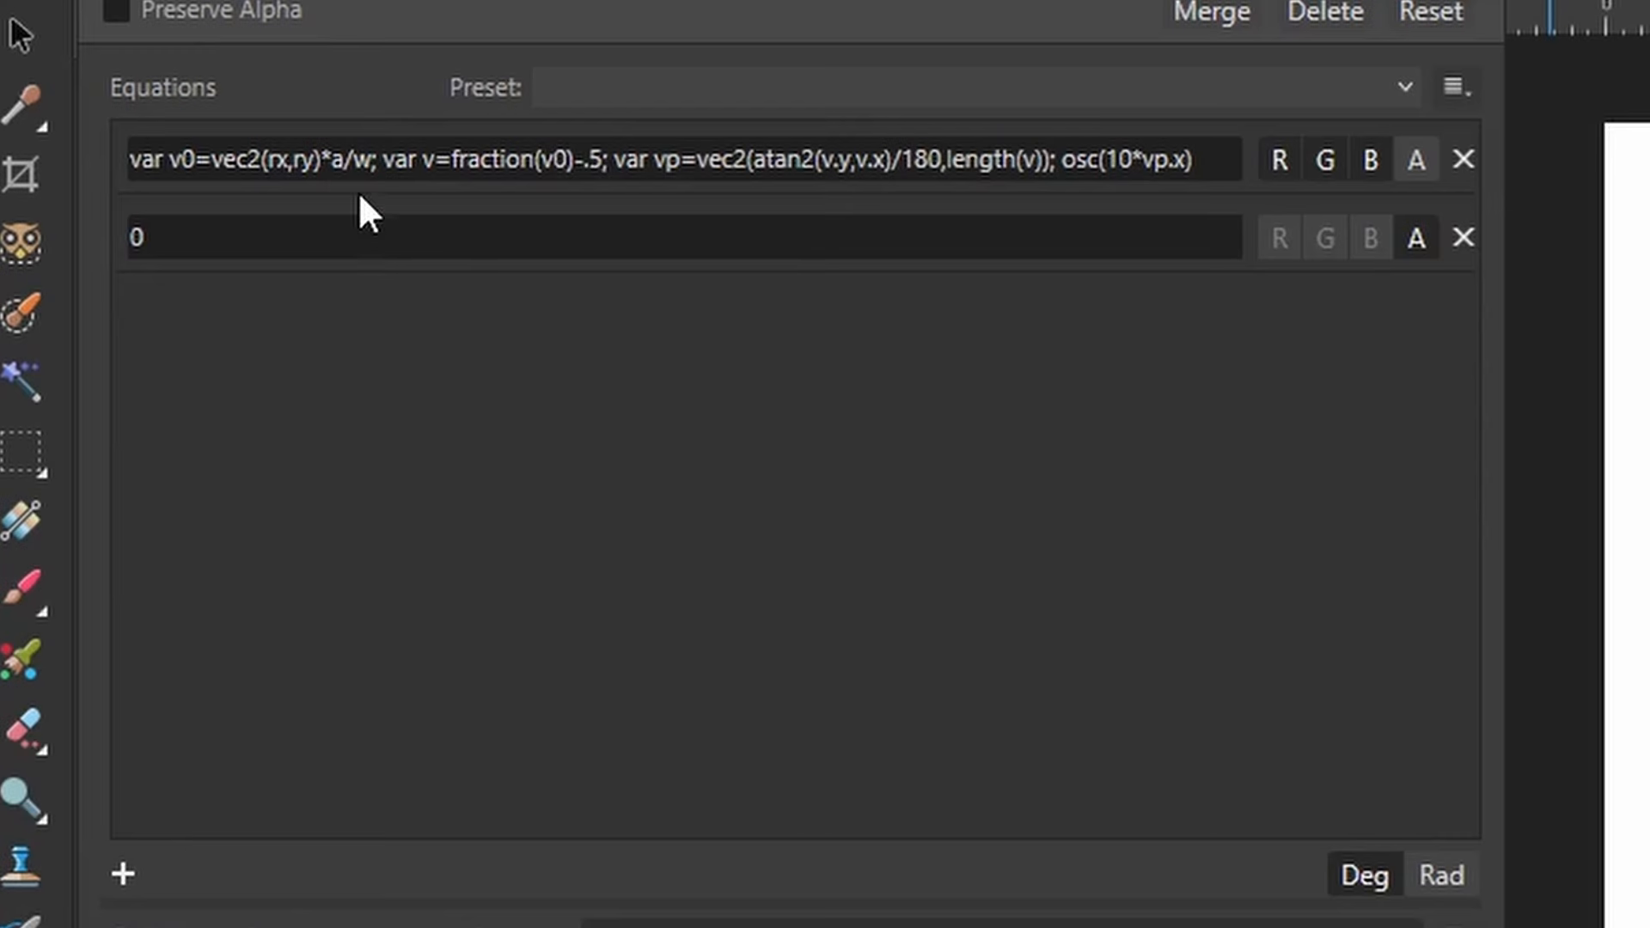
pyautogui.click(335, 155)
pyautogui.hotkey('ctrl', 'c')
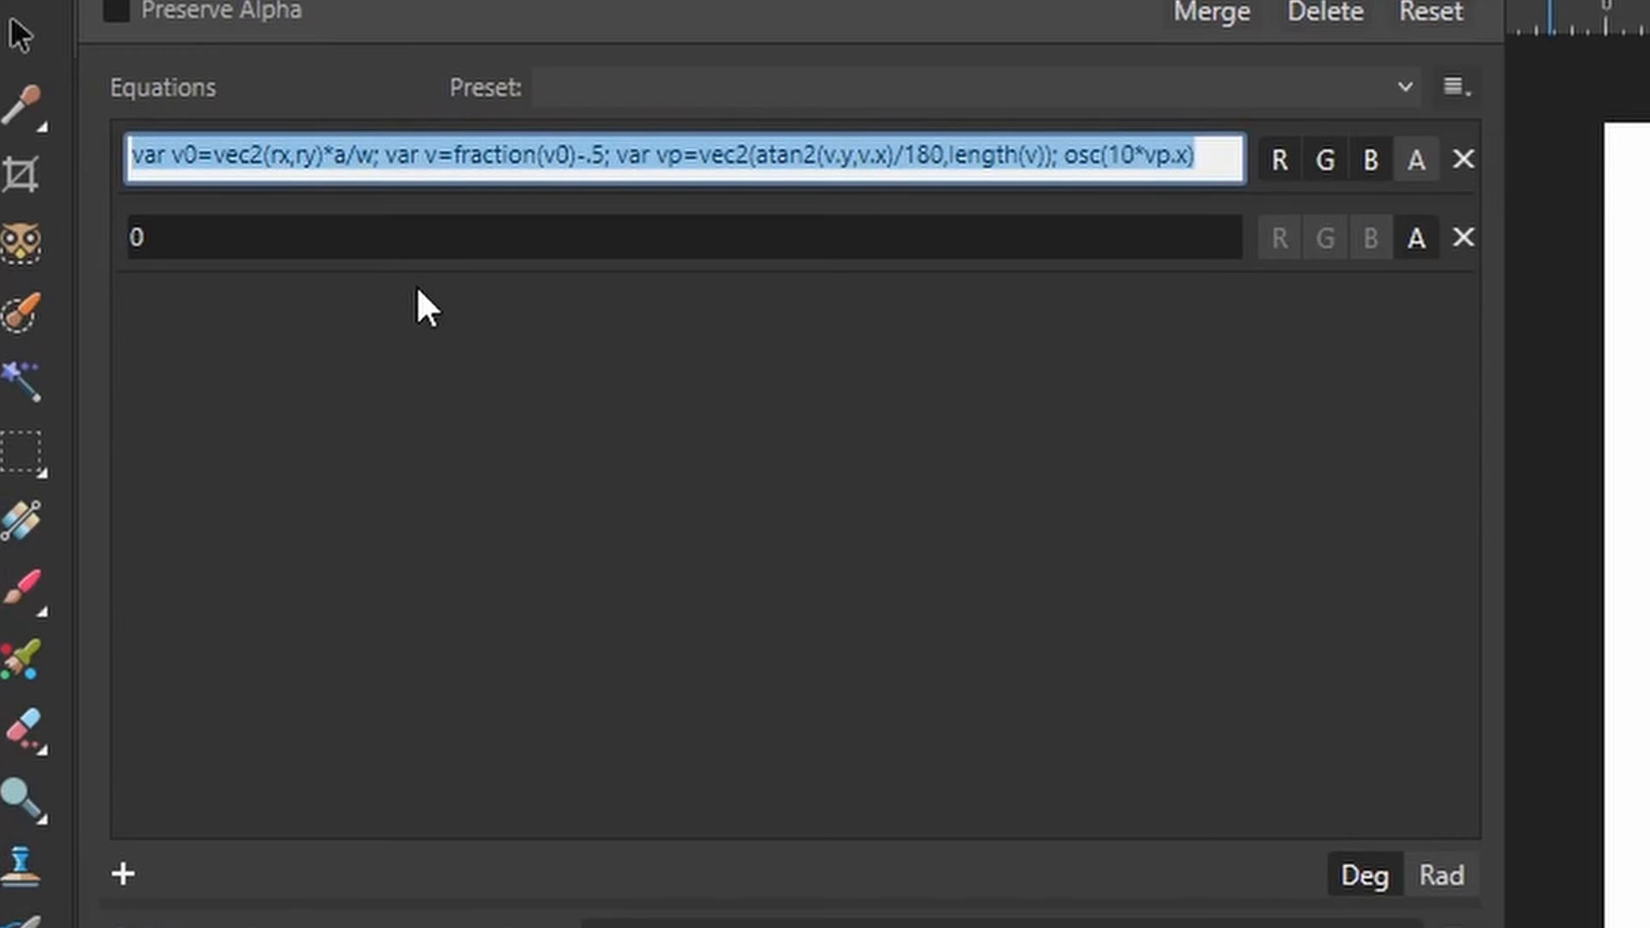
pyautogui.click(376, 240)
pyautogui.hotkey('ctrl', 'v')
pyautogui.press('Return')
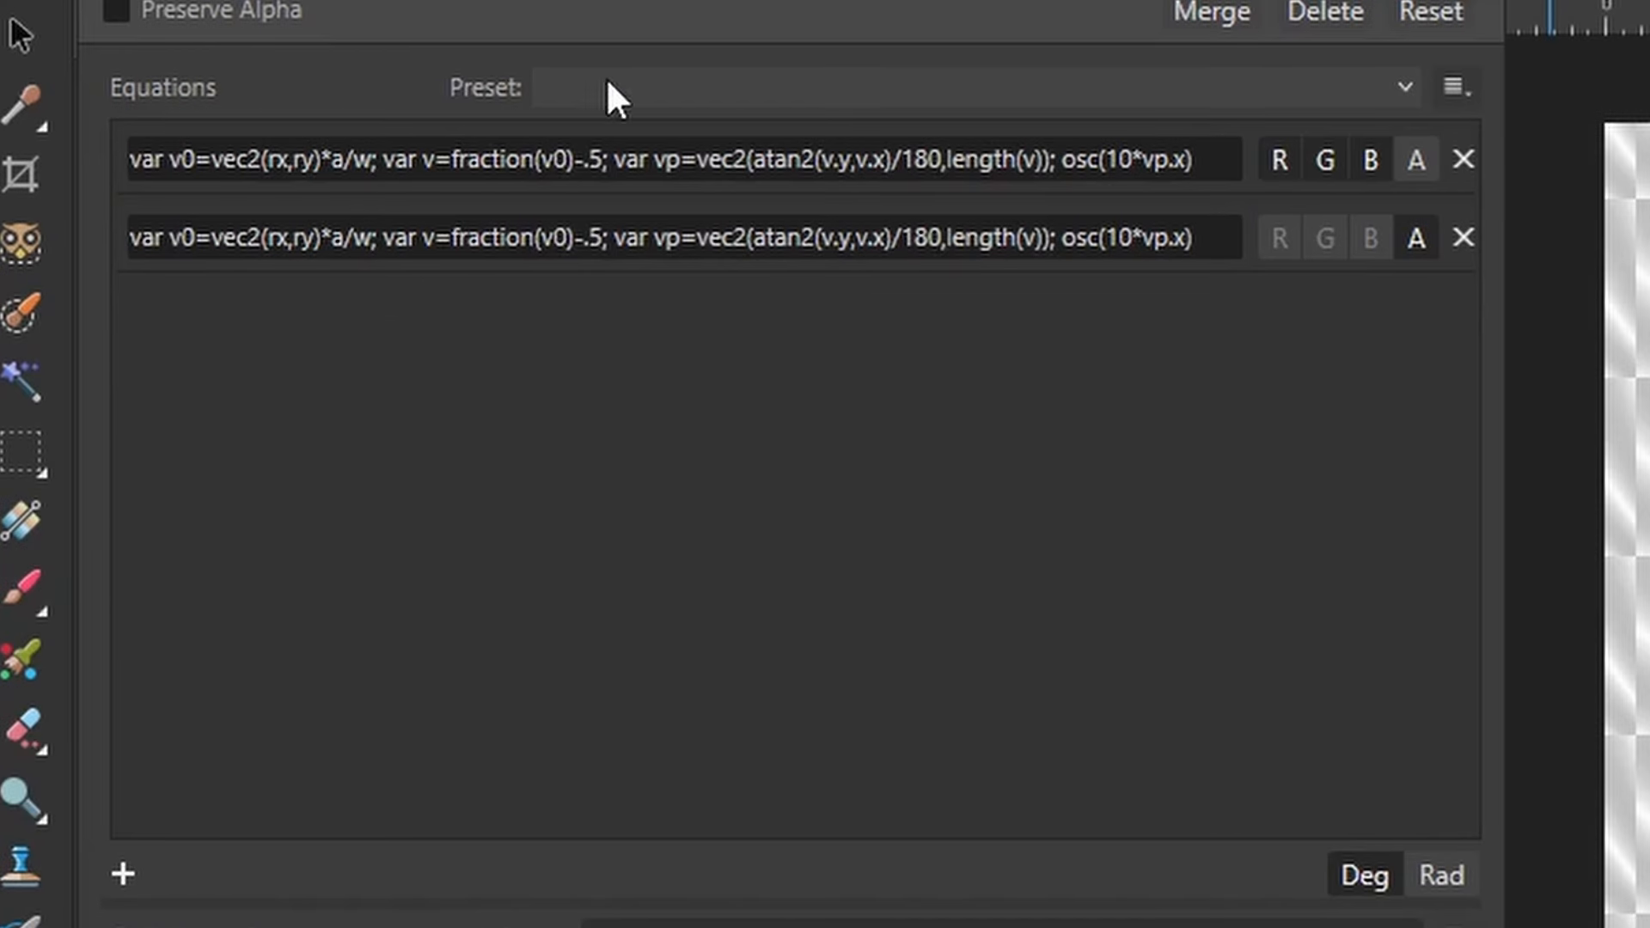
# Switch off R, G and B for the first equation; enable R, G and B and disable A for the second.
pyautogui.click(1368, 156)
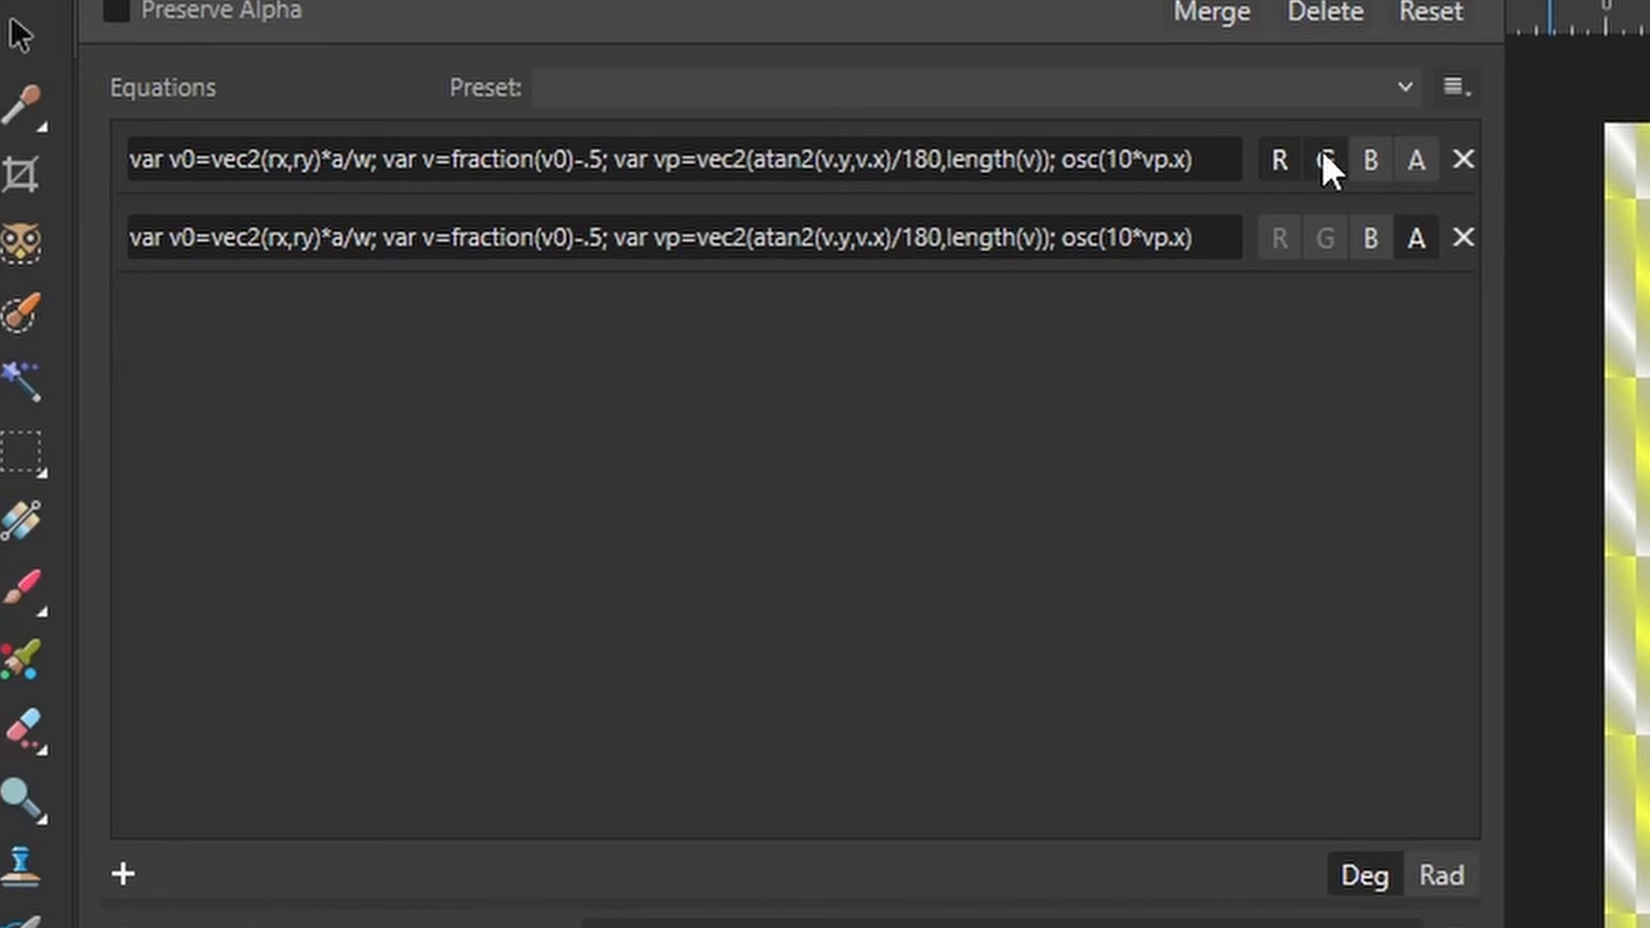
pyautogui.click(1323, 155)
pyautogui.click(1283, 159)
pyautogui.click(1403, 239)
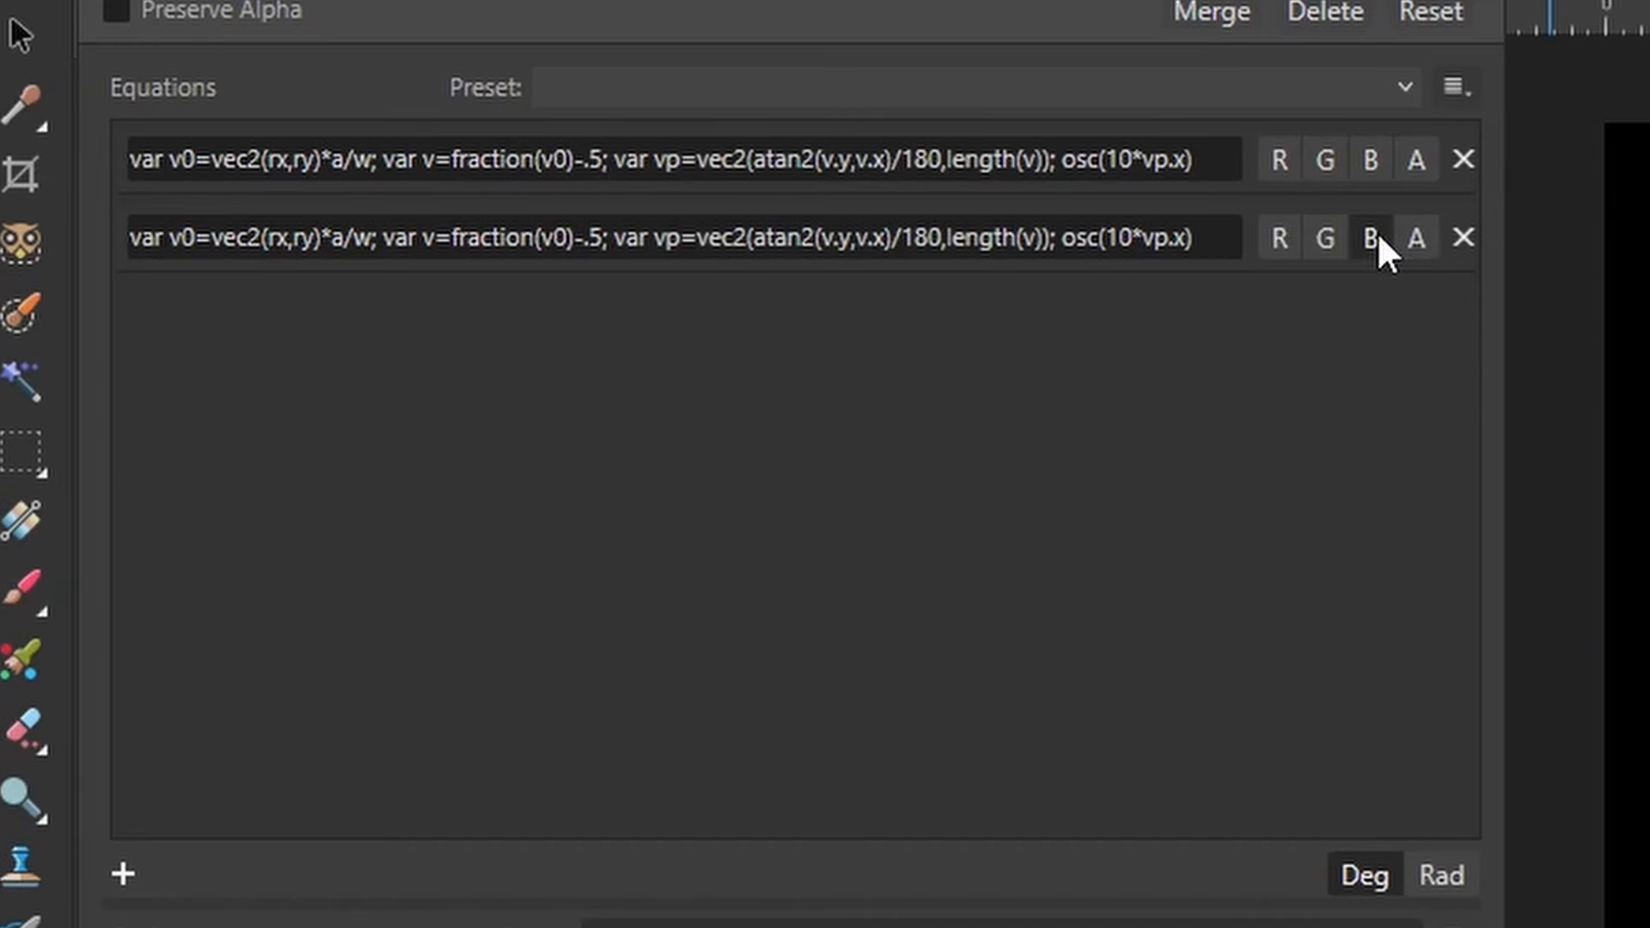
pyautogui.click(1376, 233)
pyautogui.click(1329, 229)
pyautogui.click(1278, 237)
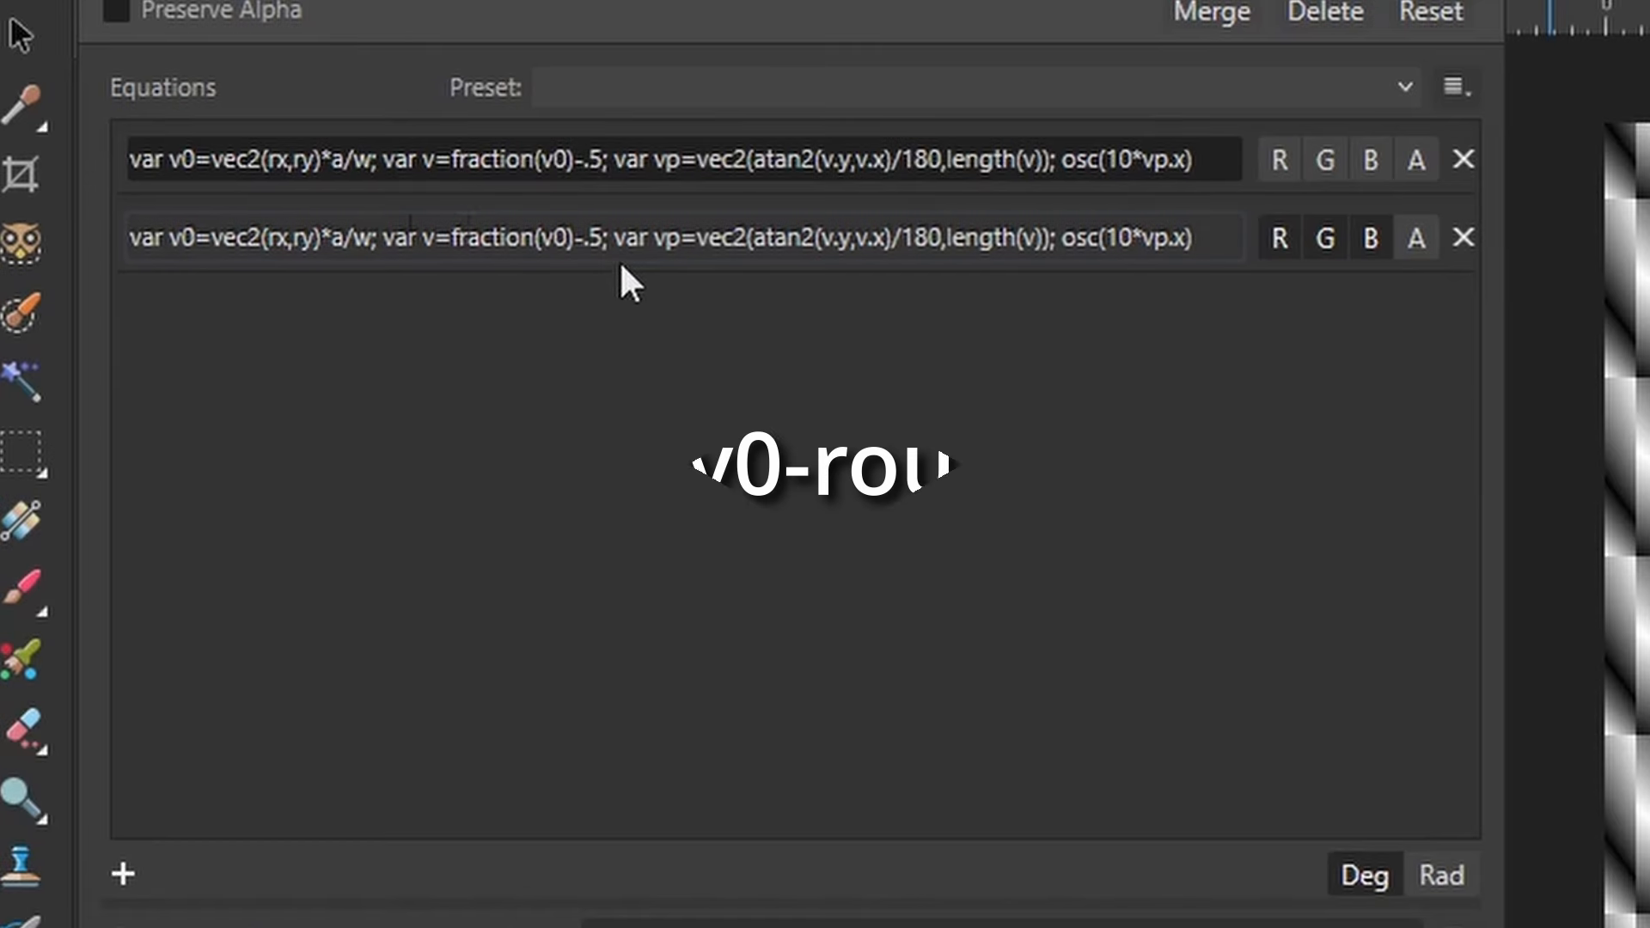
# Change the second equation's v definition to var v=v0-round(v0) and move the texture origin below and right of the canvas centre.
pyautogui.click(560, 250)
pyautogui.moveTo(457, 234); pyautogui.dragTo(605, 233)
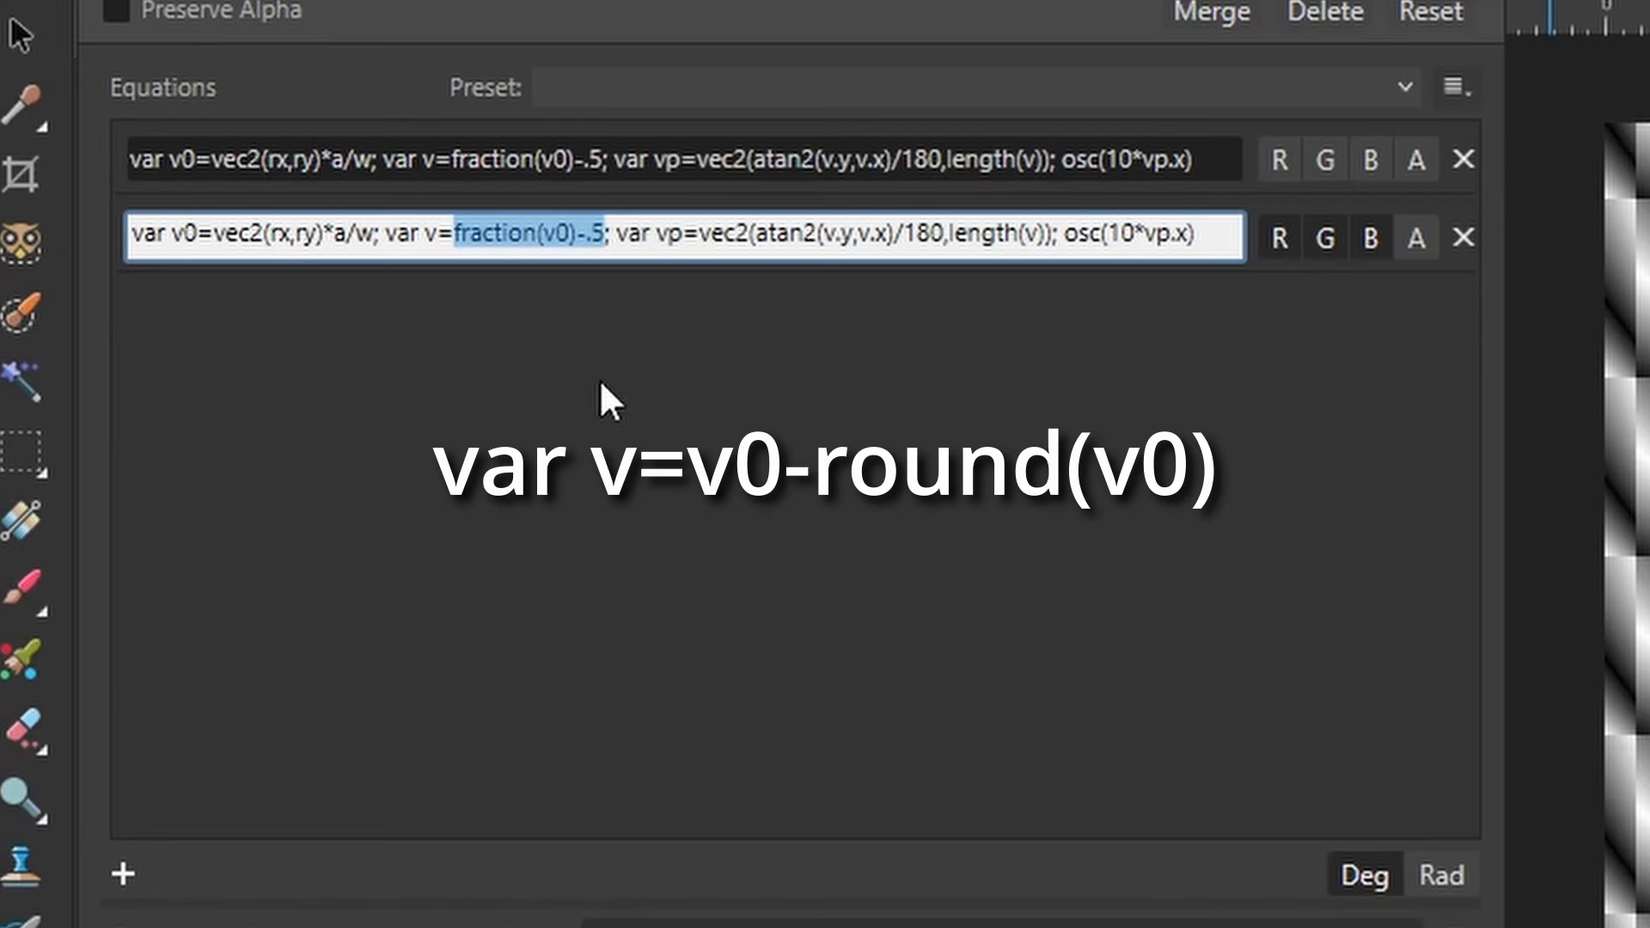
pyautogui.write('v0-')
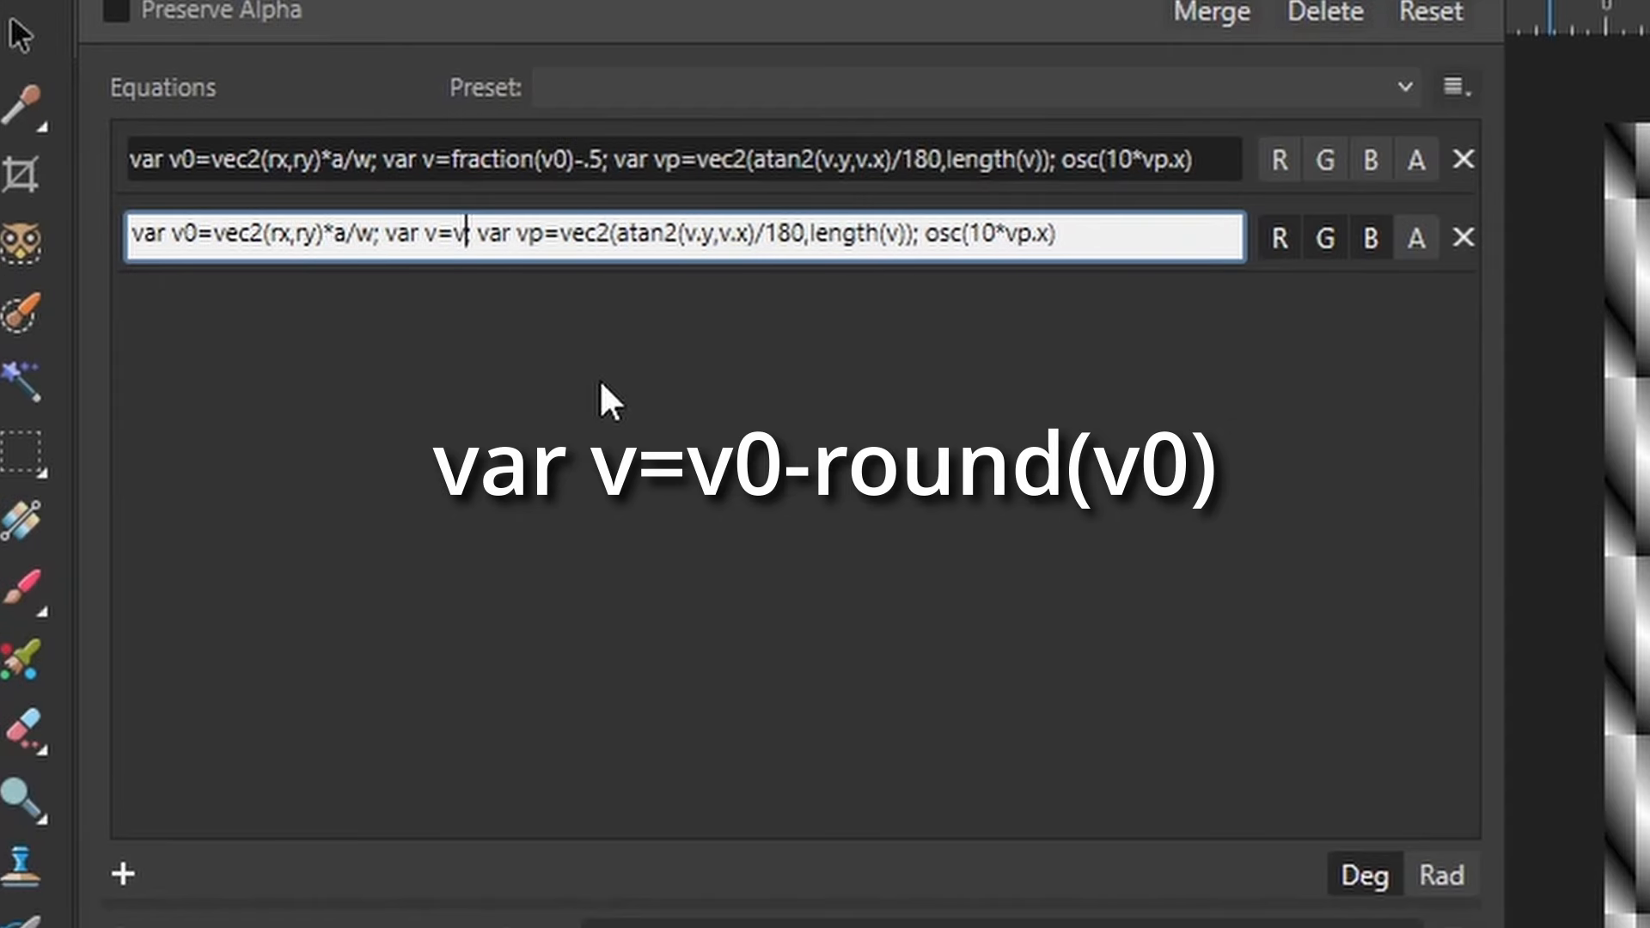
pyautogui.write('round')
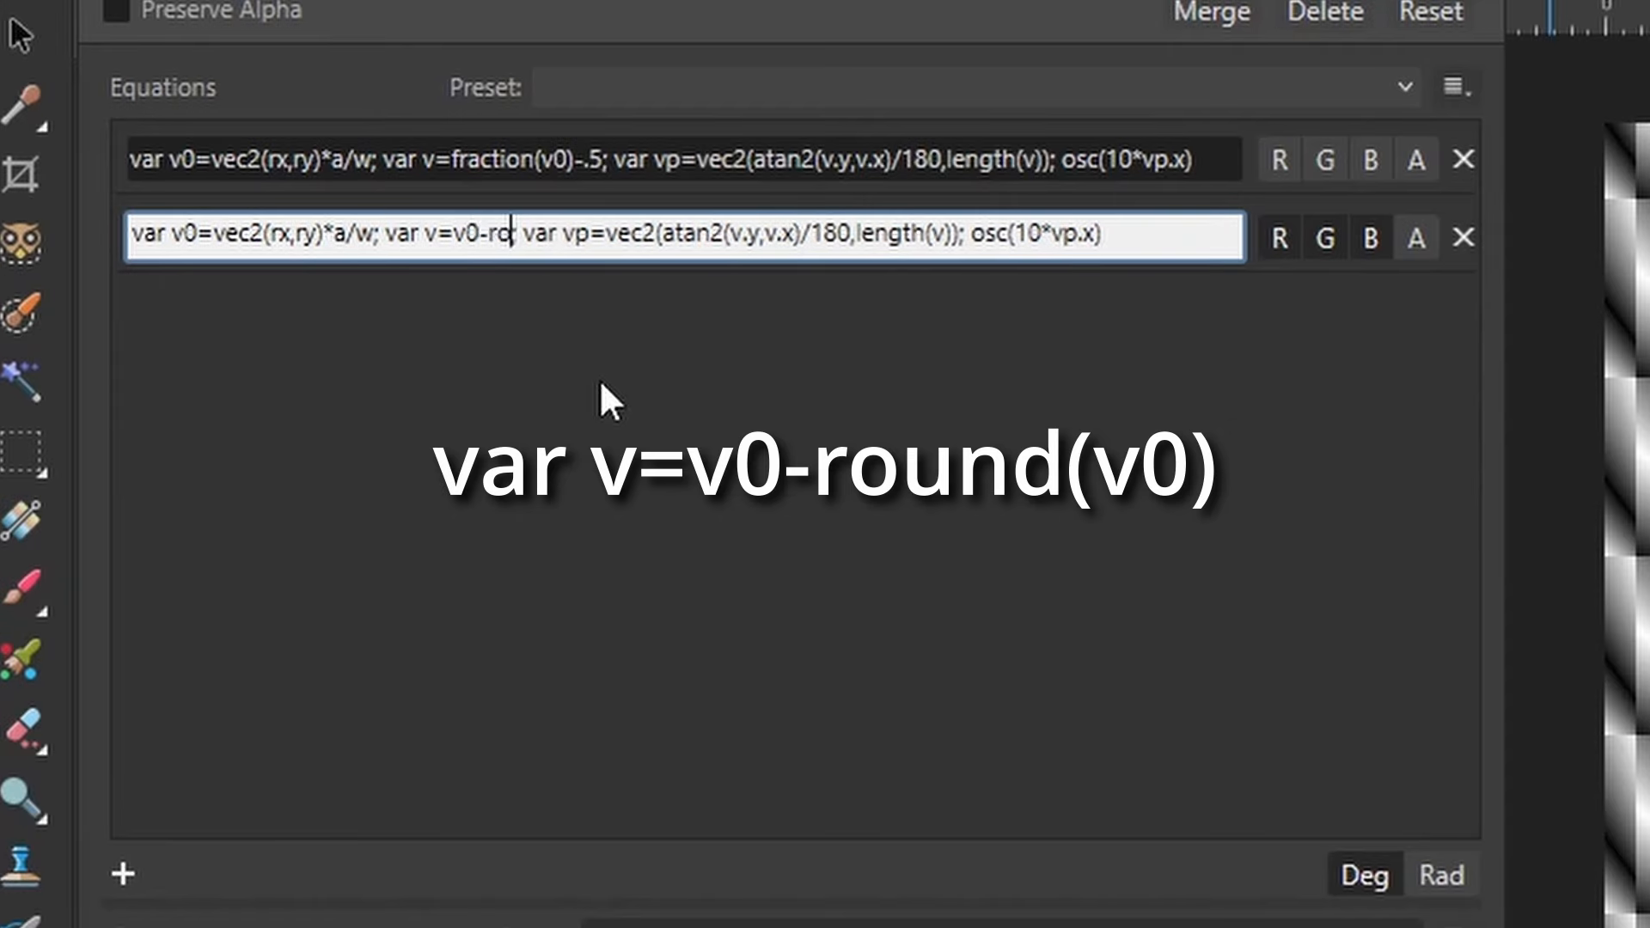
pyautogui.write('(v0)')
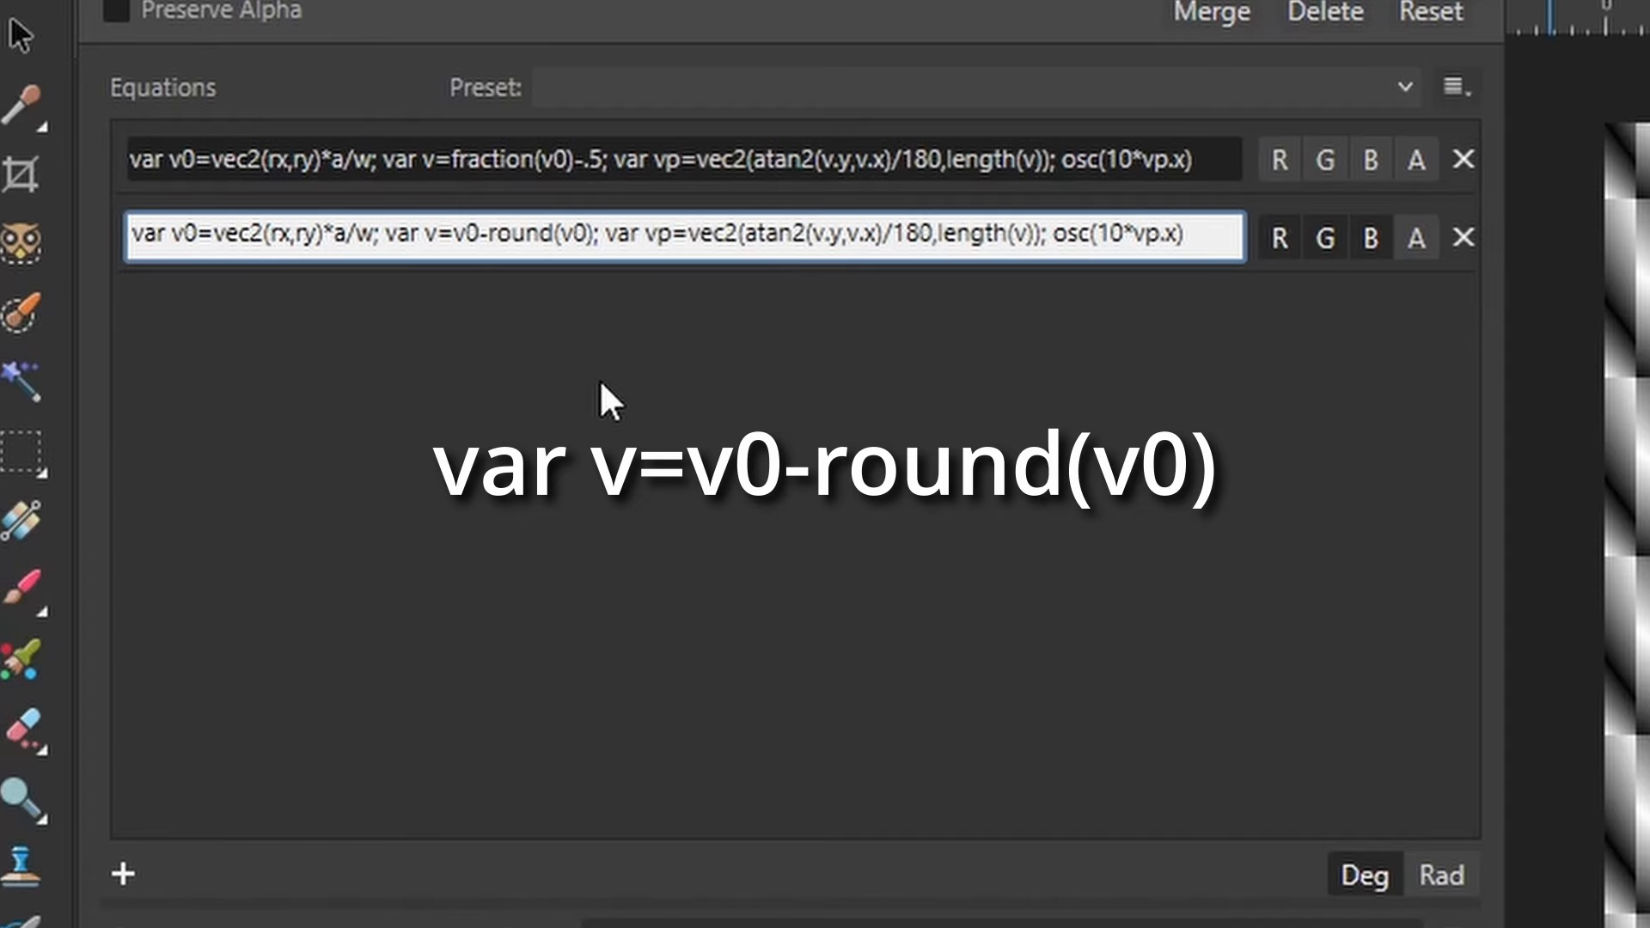
pyautogui.press('Return')
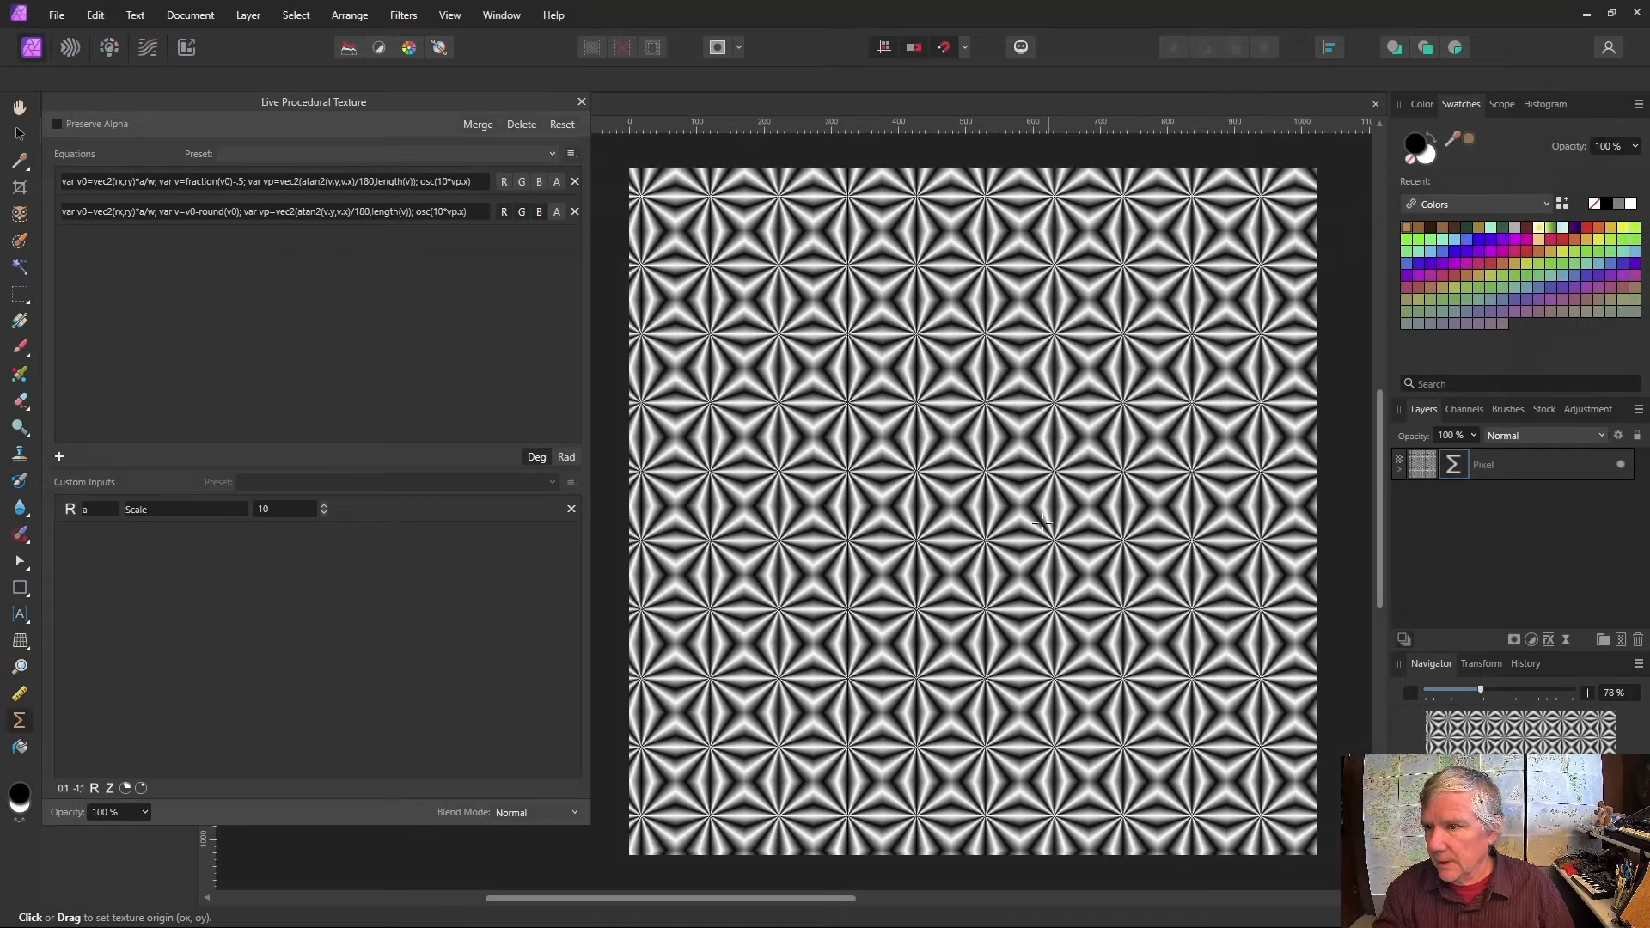
pyautogui.moveTo(1080, 516); pyautogui.dragTo(1025, 578)
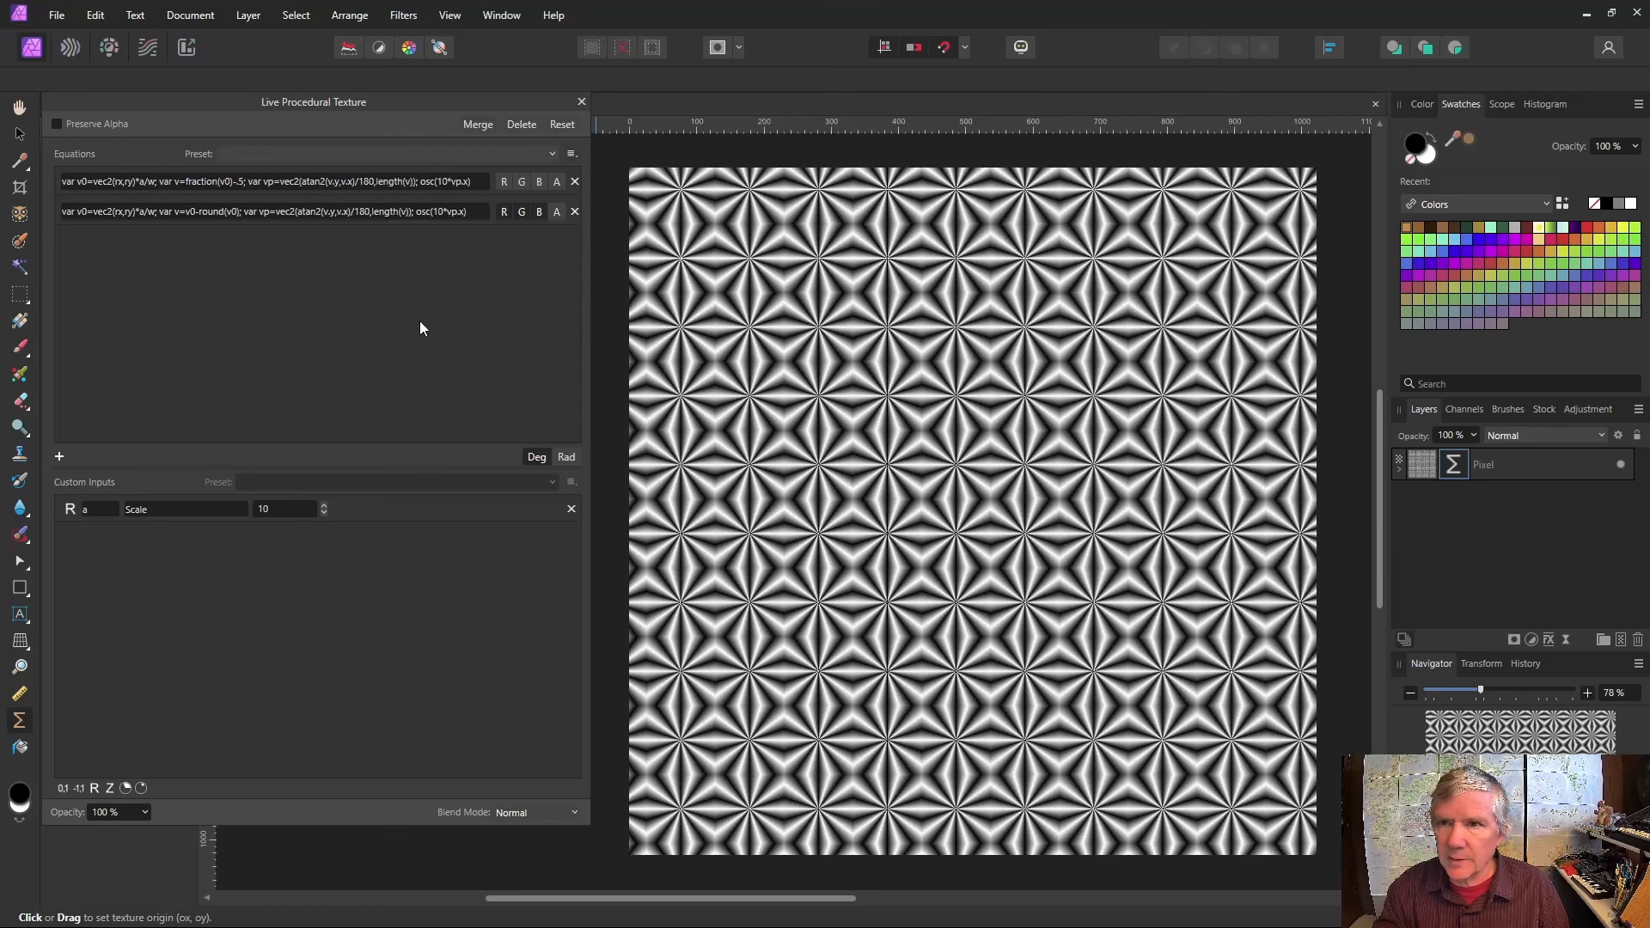